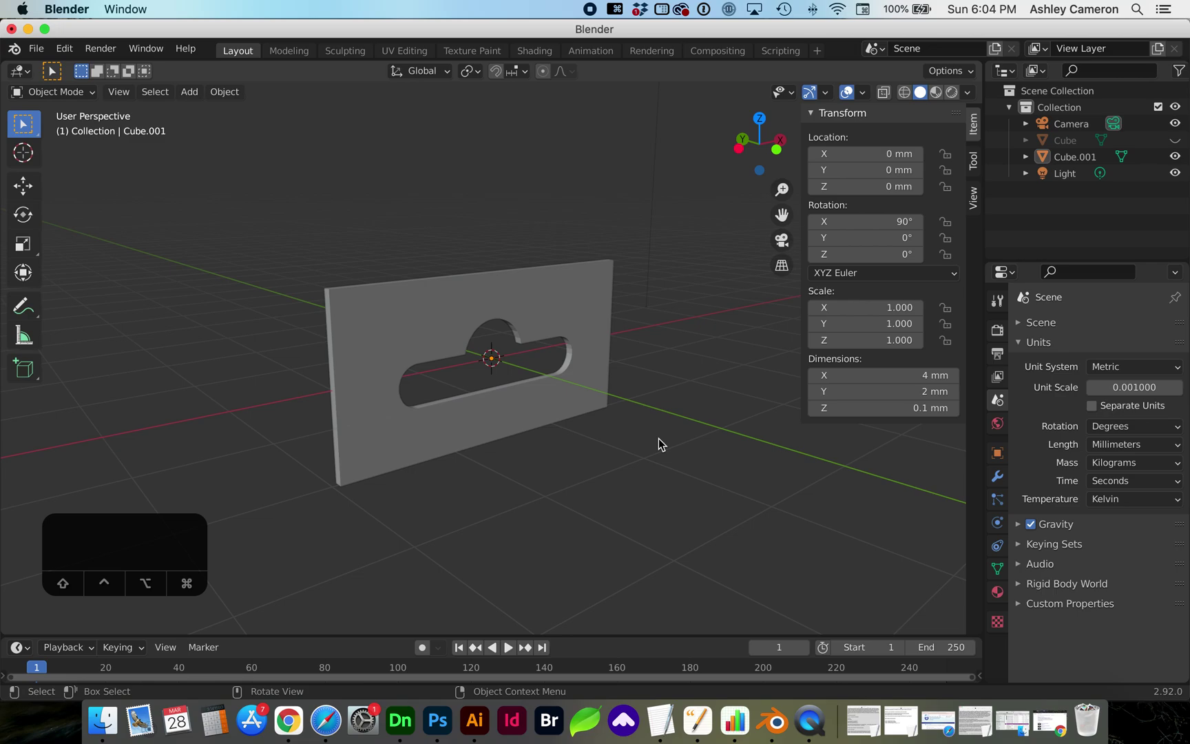
Examine the plate's hanger cutout from several angles, check its black source shape in Illustrator, and return to Blender.
scroll(659, 438, left, 3)
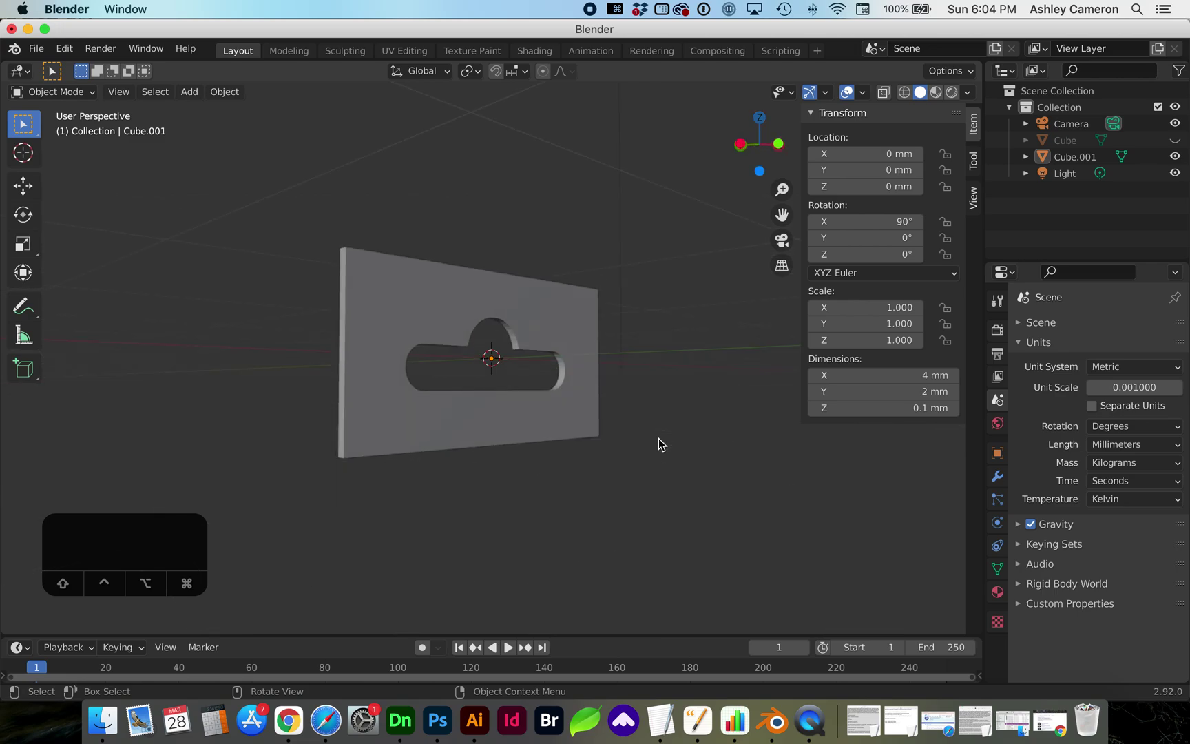
scroll(659, 438, right, 5)
scroll(658, 439, left, 3)
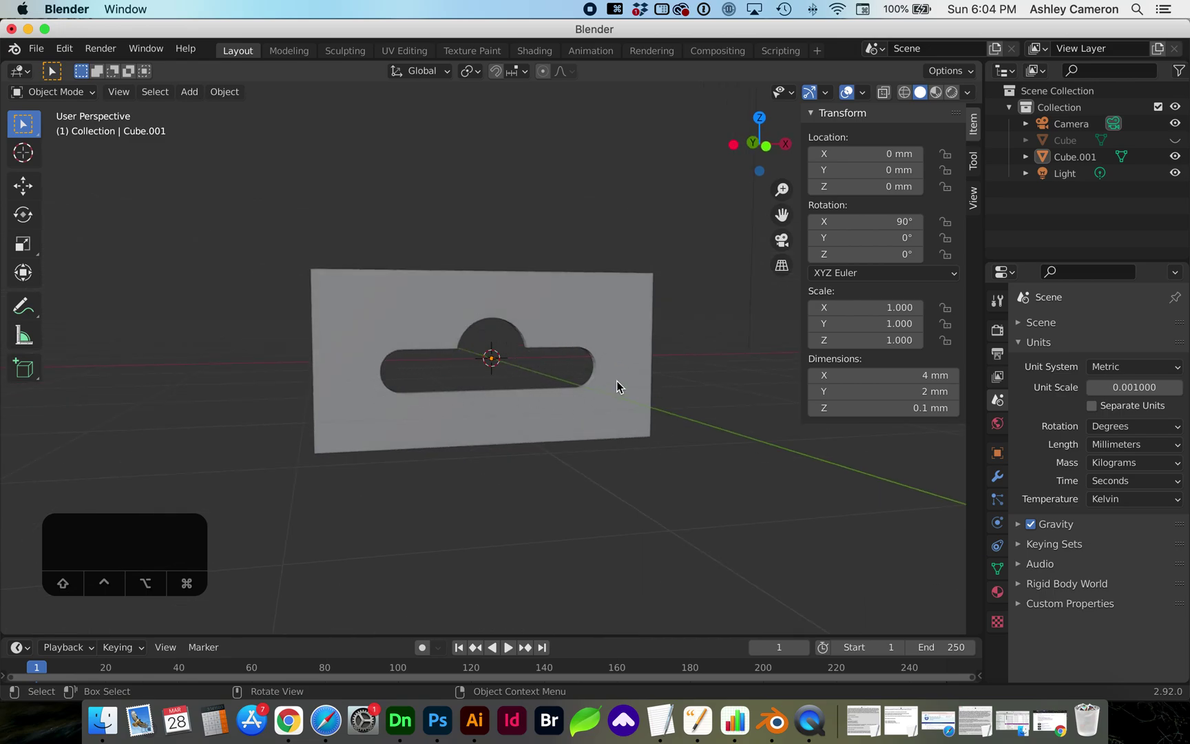
scroll(480, 348, left, 5)
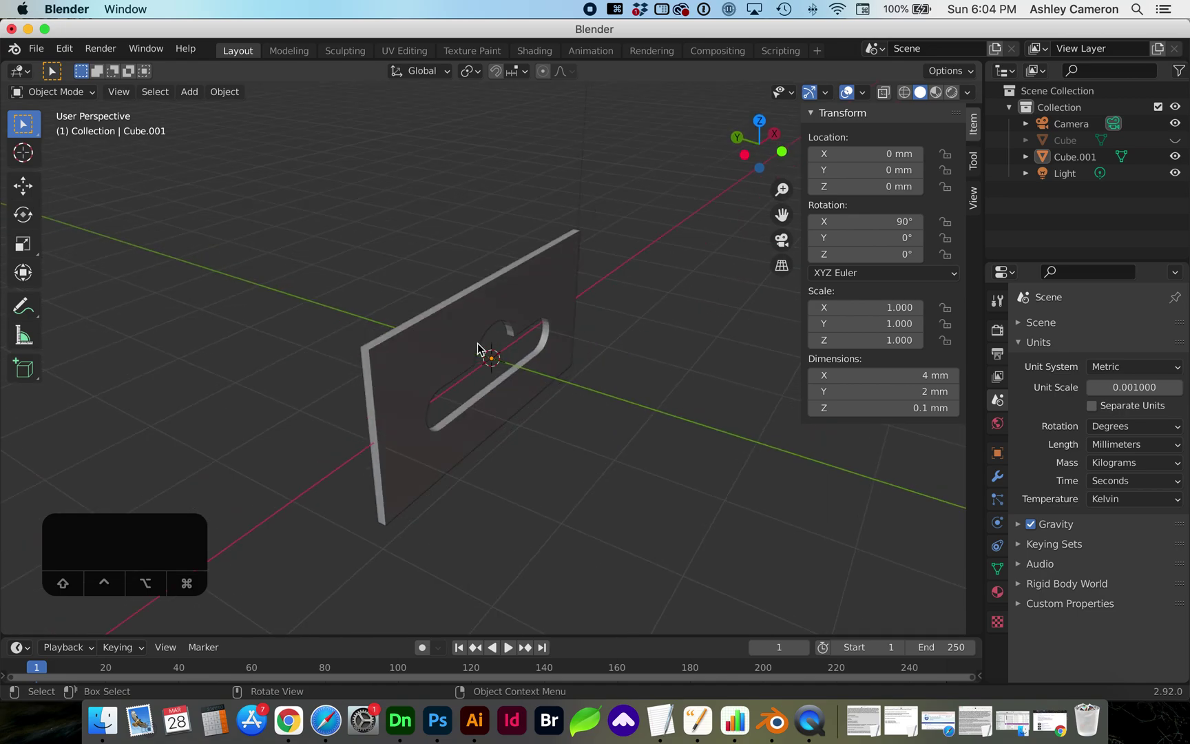
scroll(480, 348, right, 5)
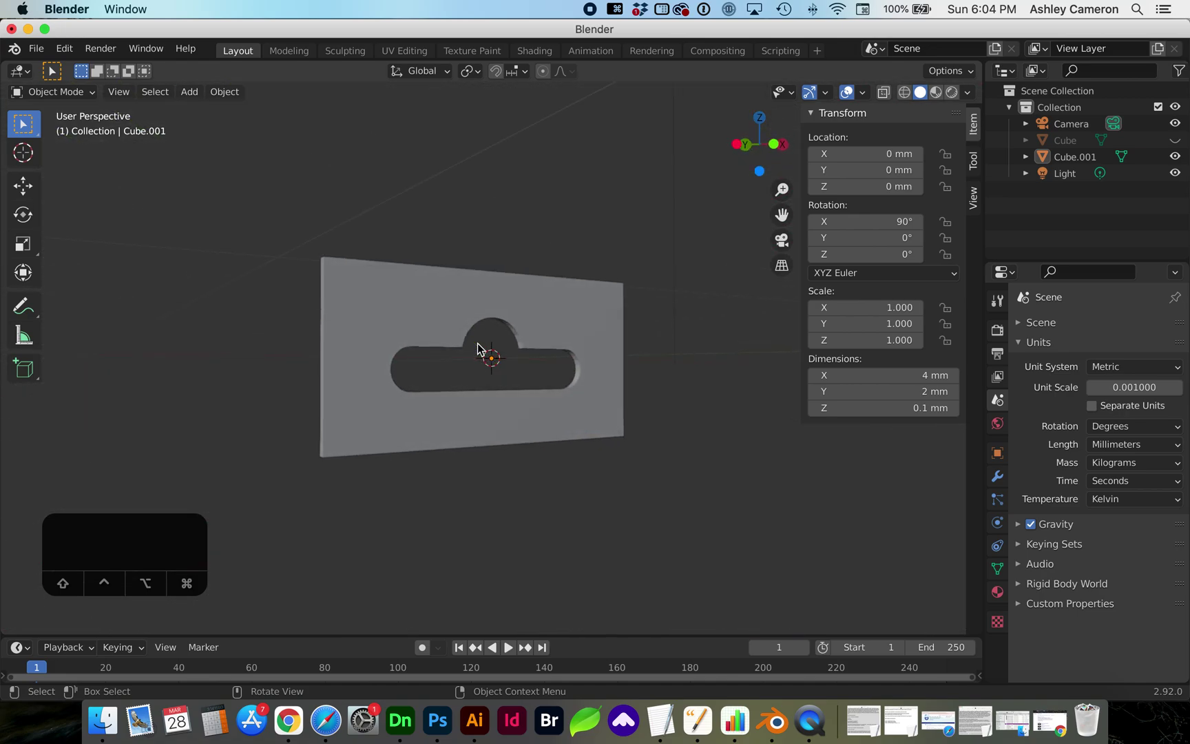
scroll(481, 348, left, 5)
scroll(481, 347, right, 5)
click(545, 299)
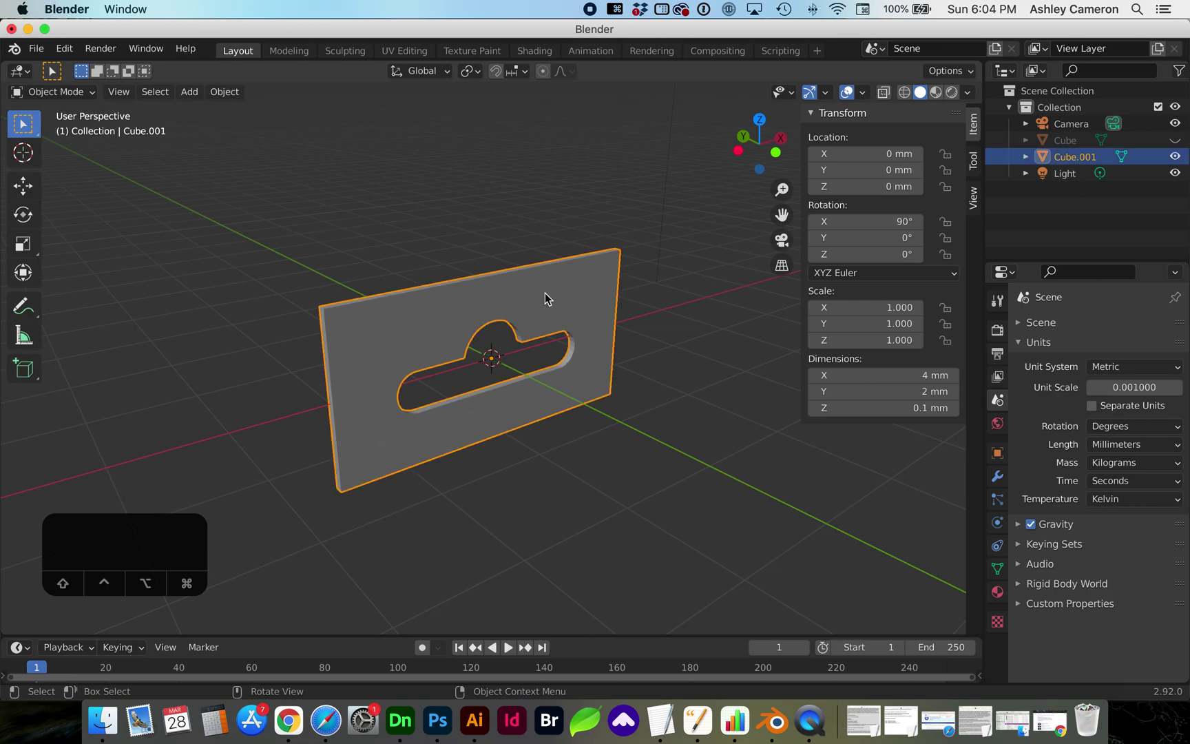
click(475, 720)
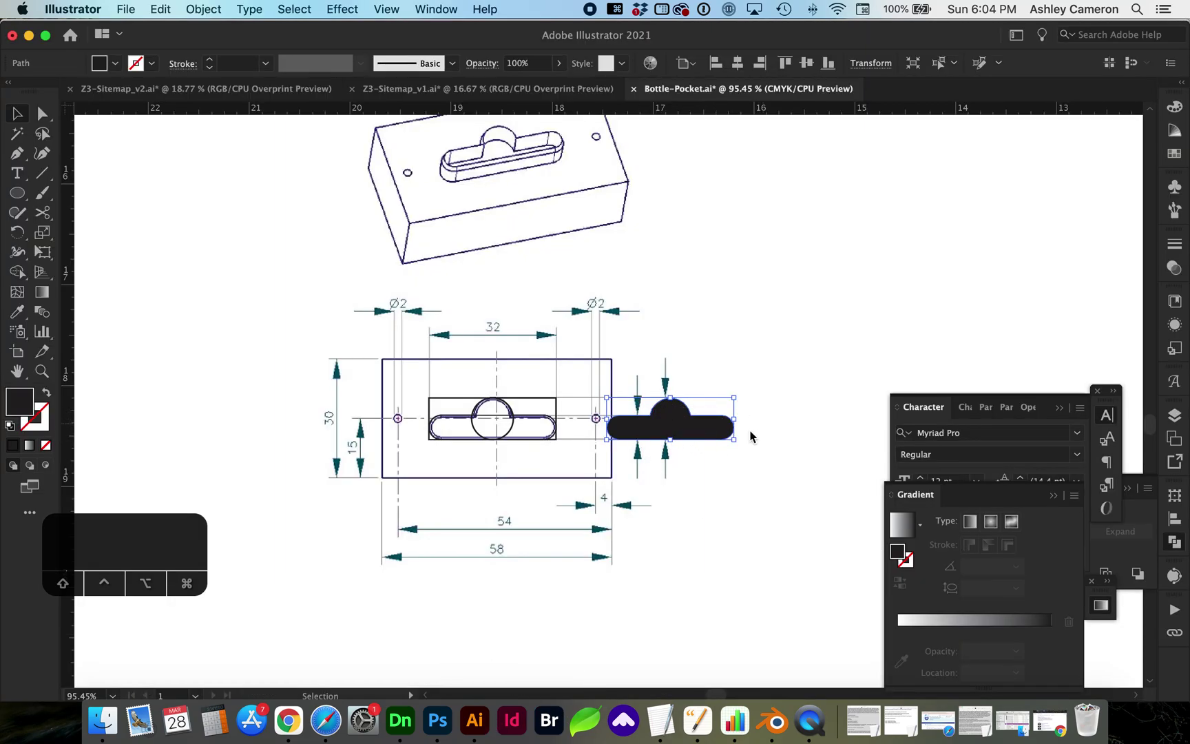
click(760, 721)
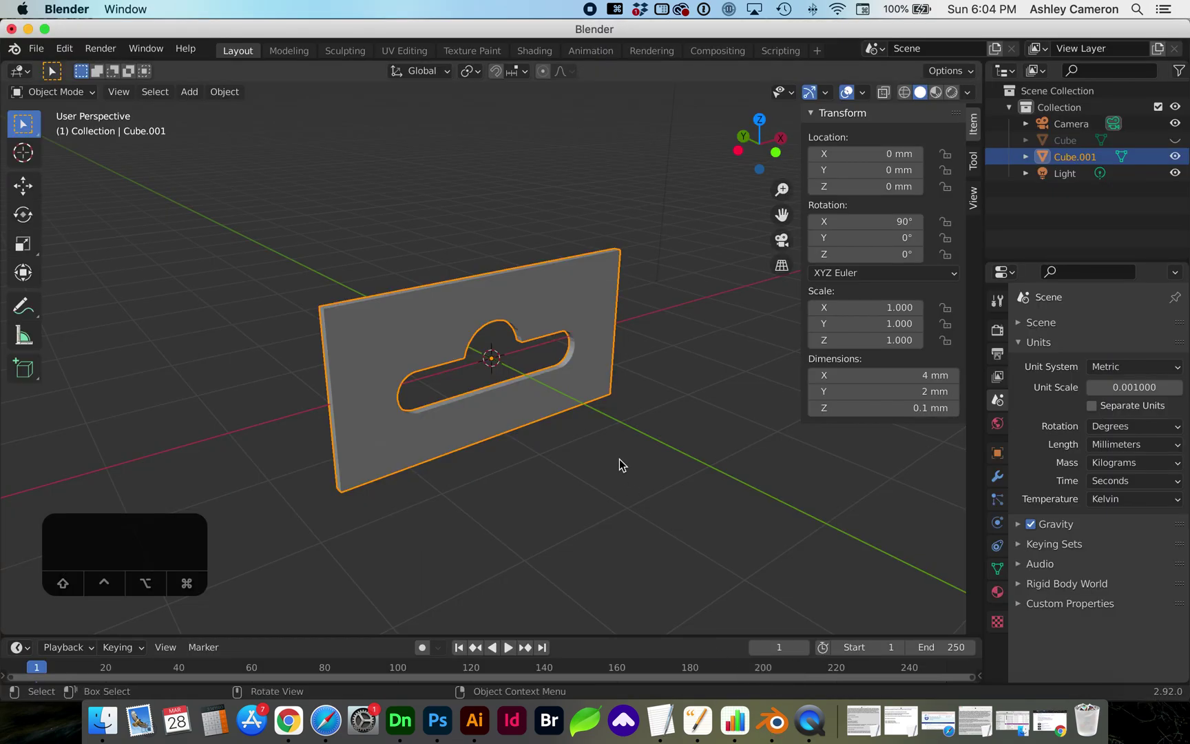
Hide the Cube.001 plate and import euro_tab.svg from the Bottle Pocket folder.
click(1175, 157)
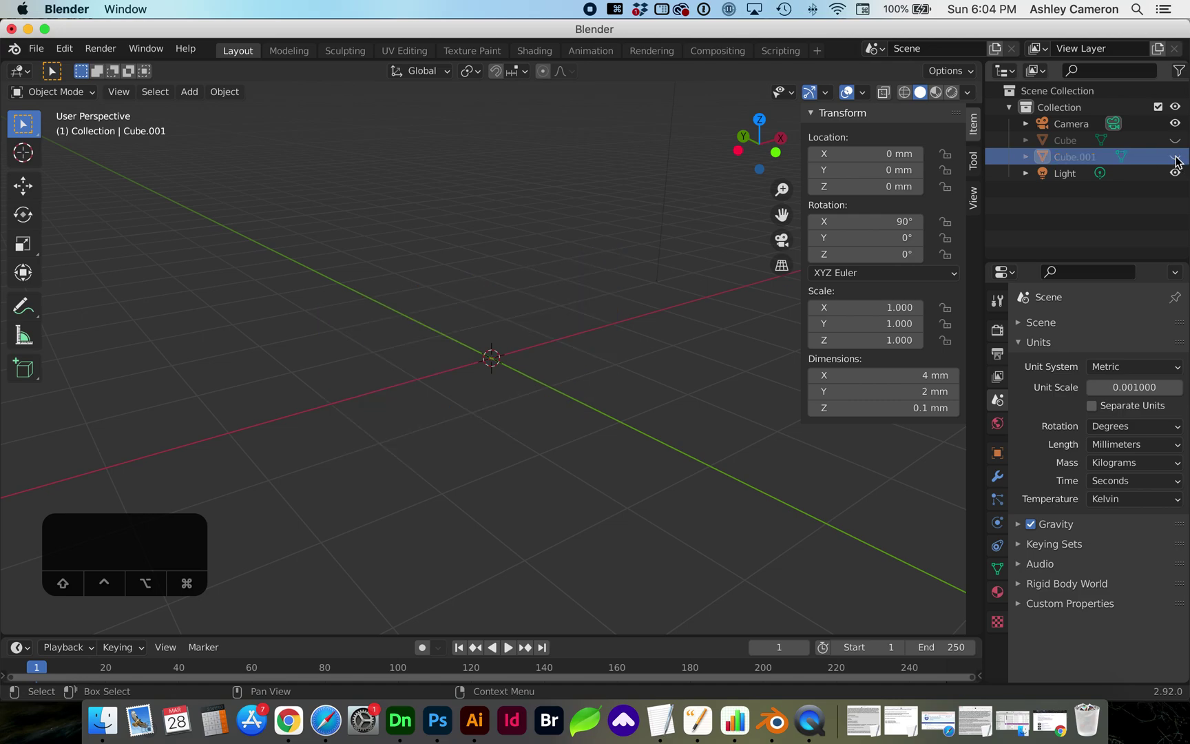
scroll(720, 390, right, 3)
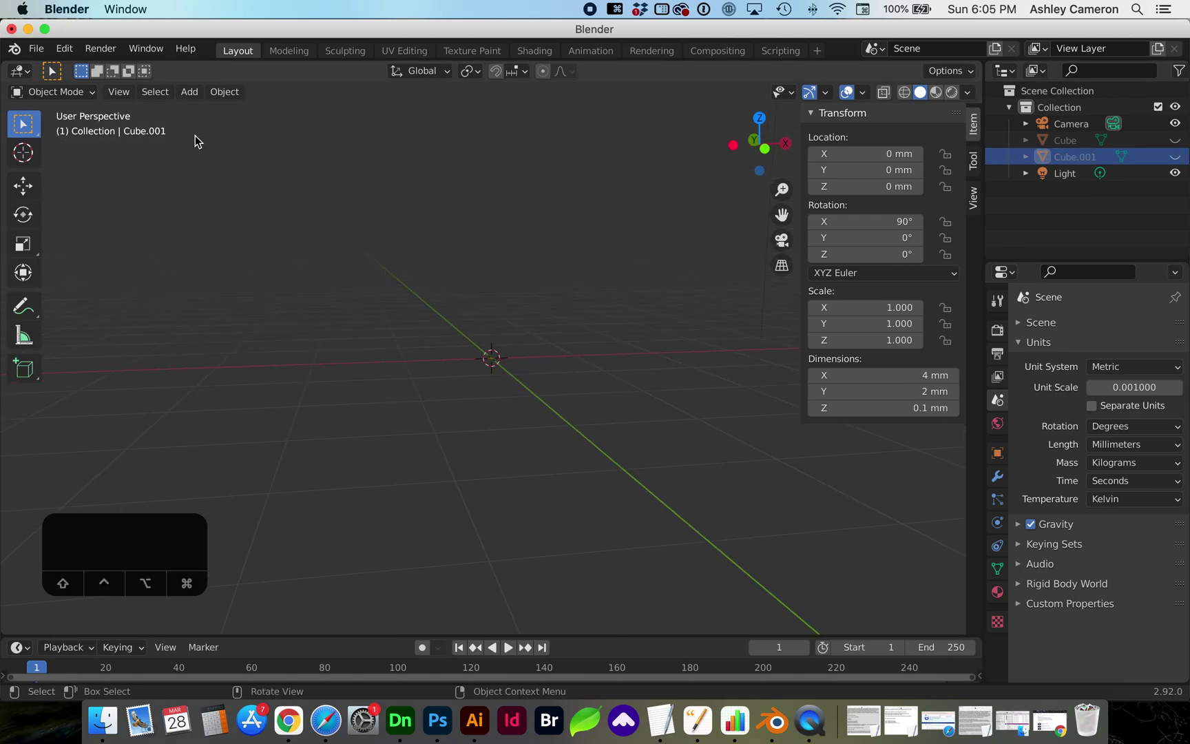
key(1)
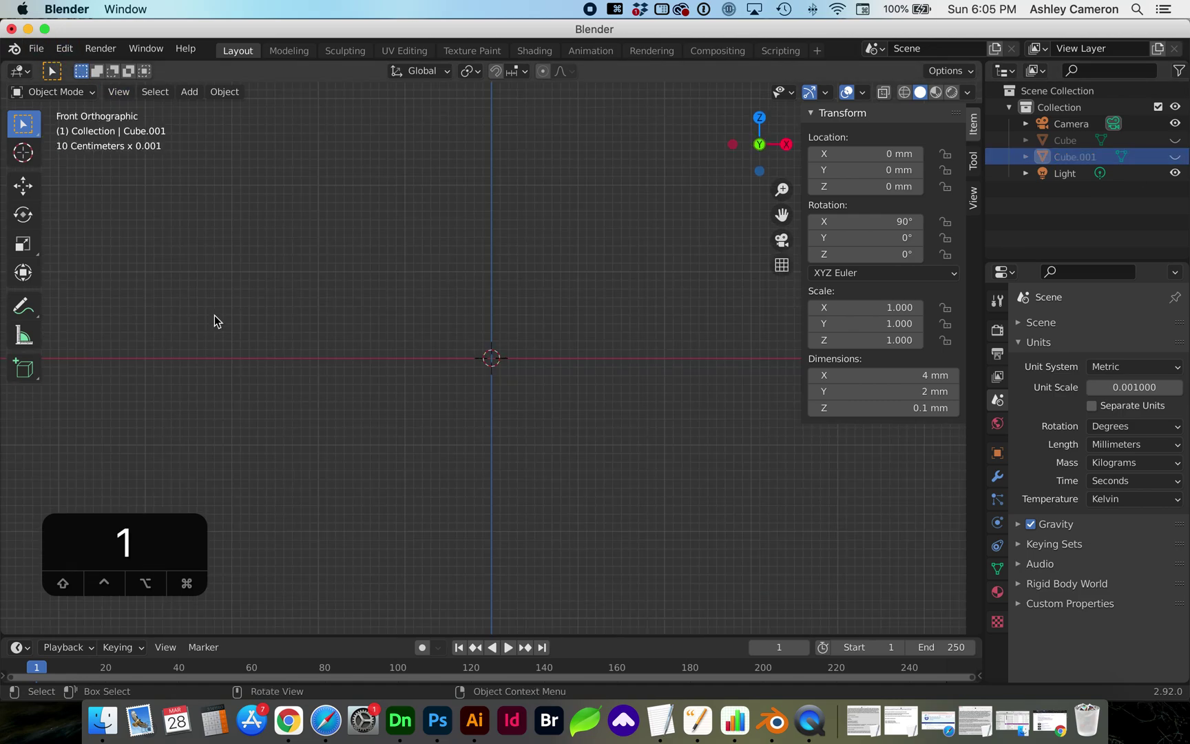
click(36, 48)
mouse_move(80, 275)
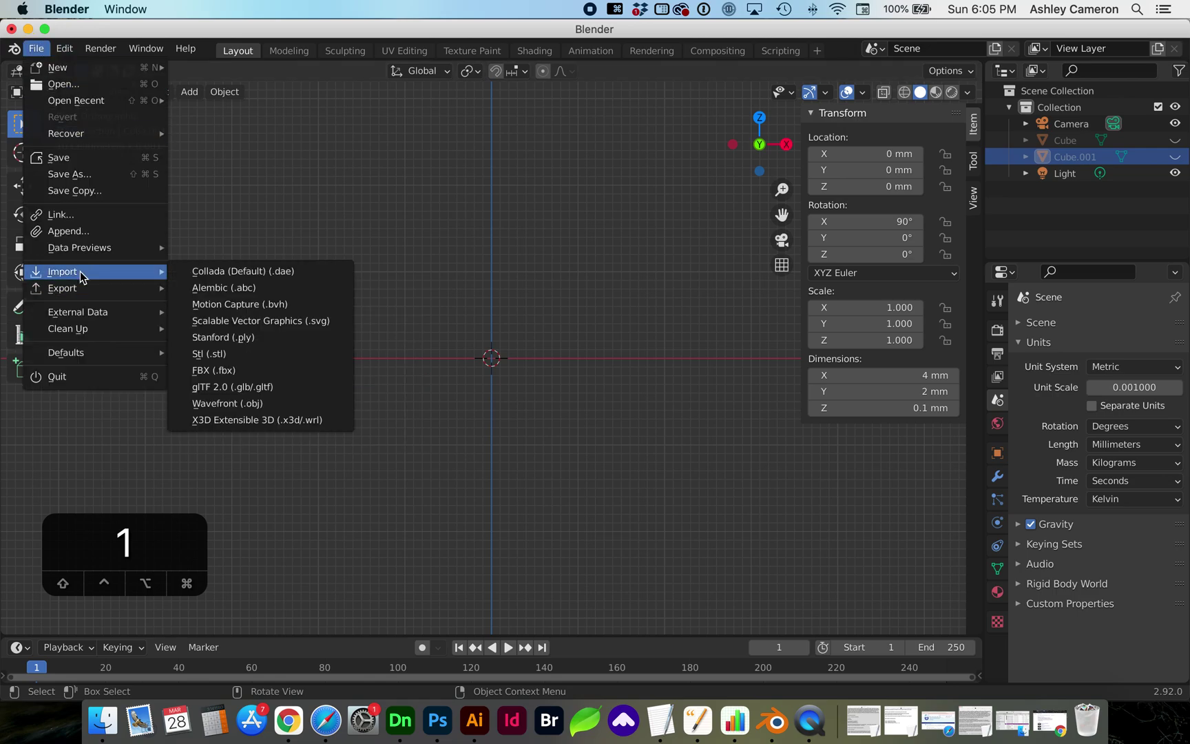
click(222, 325)
click(220, 508)
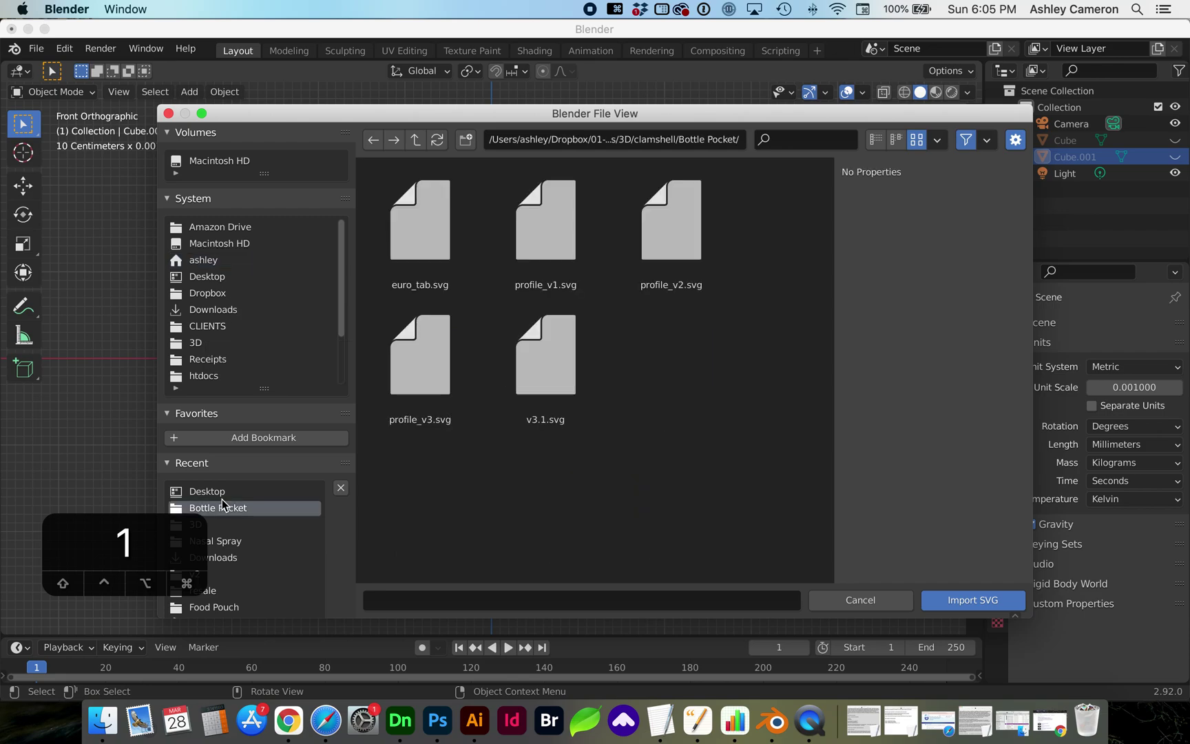
click(412, 276)
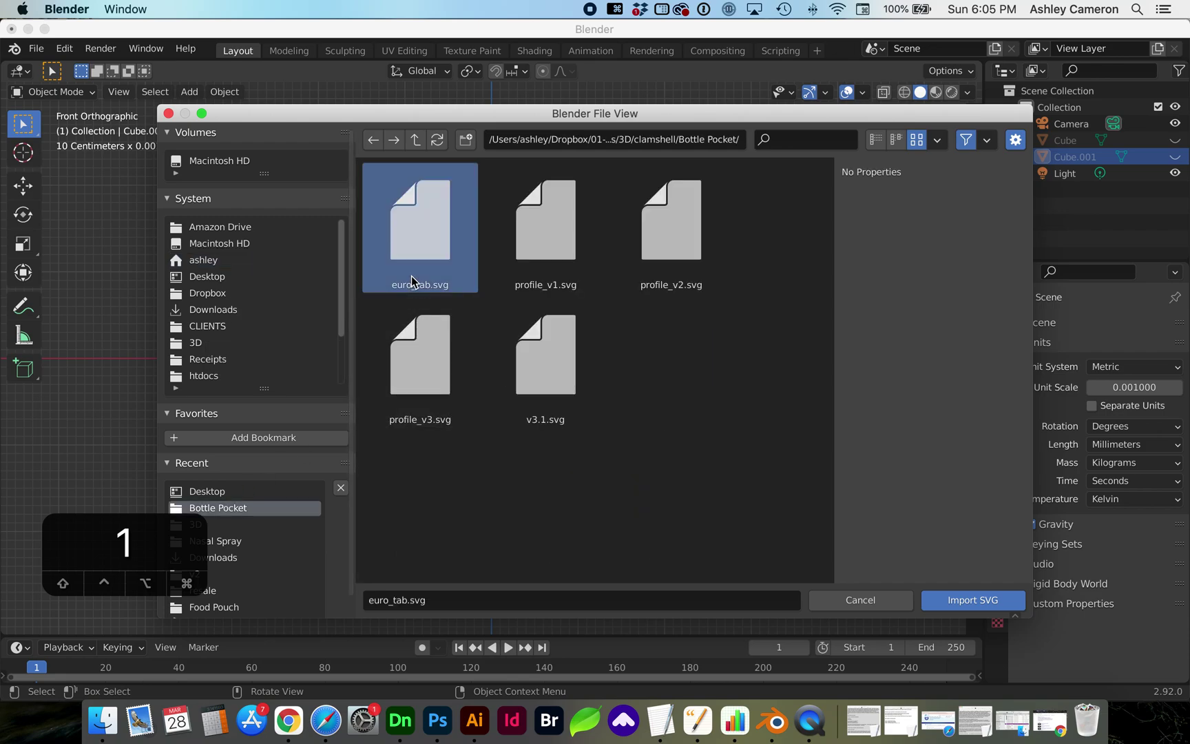
click(989, 600)
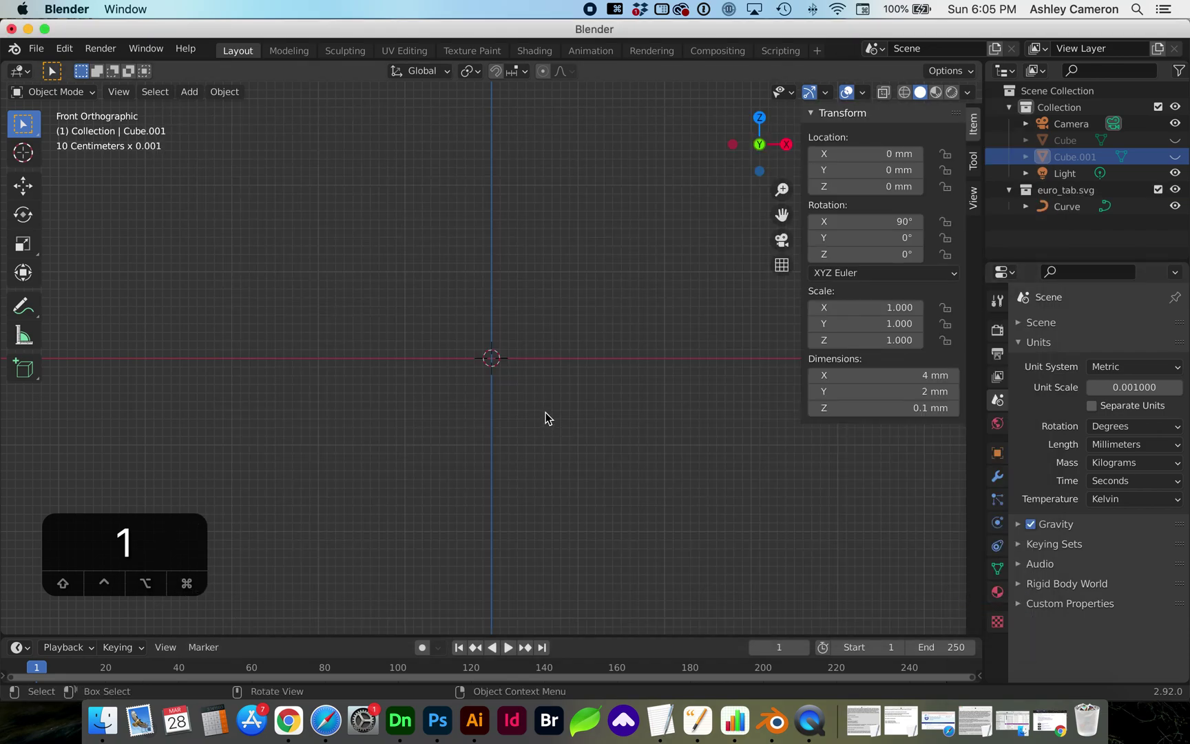
Scale the imported euro tab curve by a factor of 100.
middle_drag(546, 413, 545, 412)
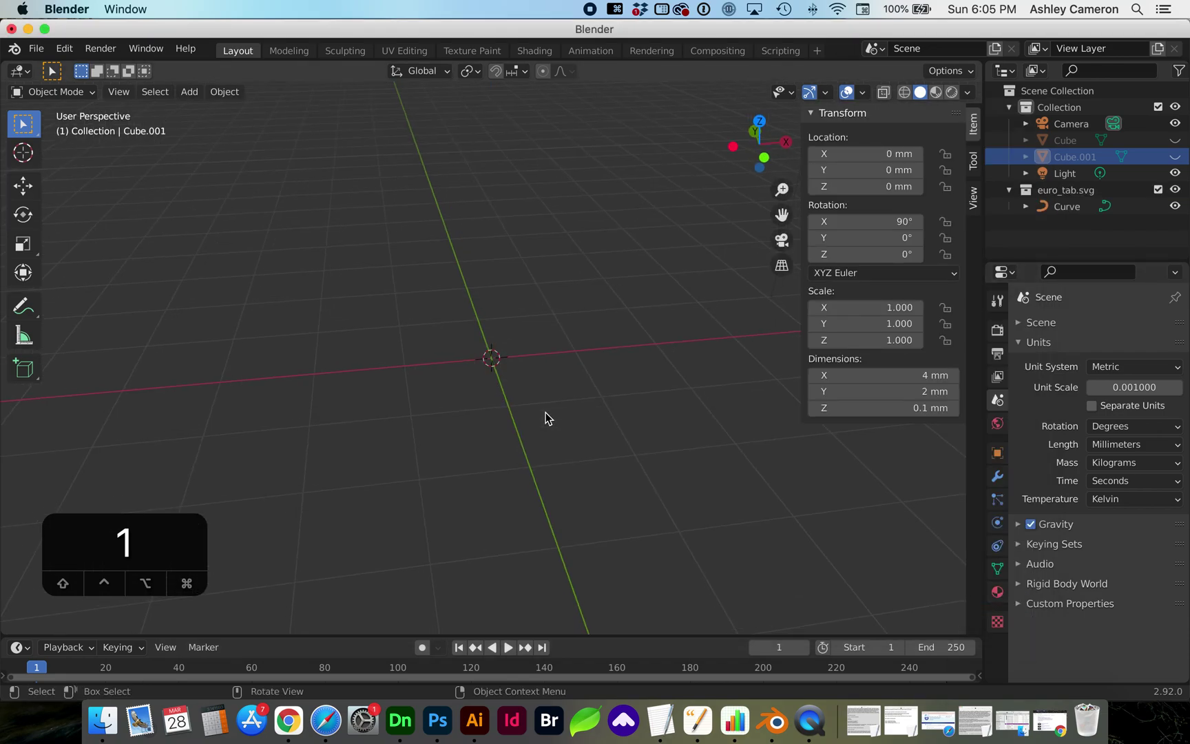
click(1066, 210)
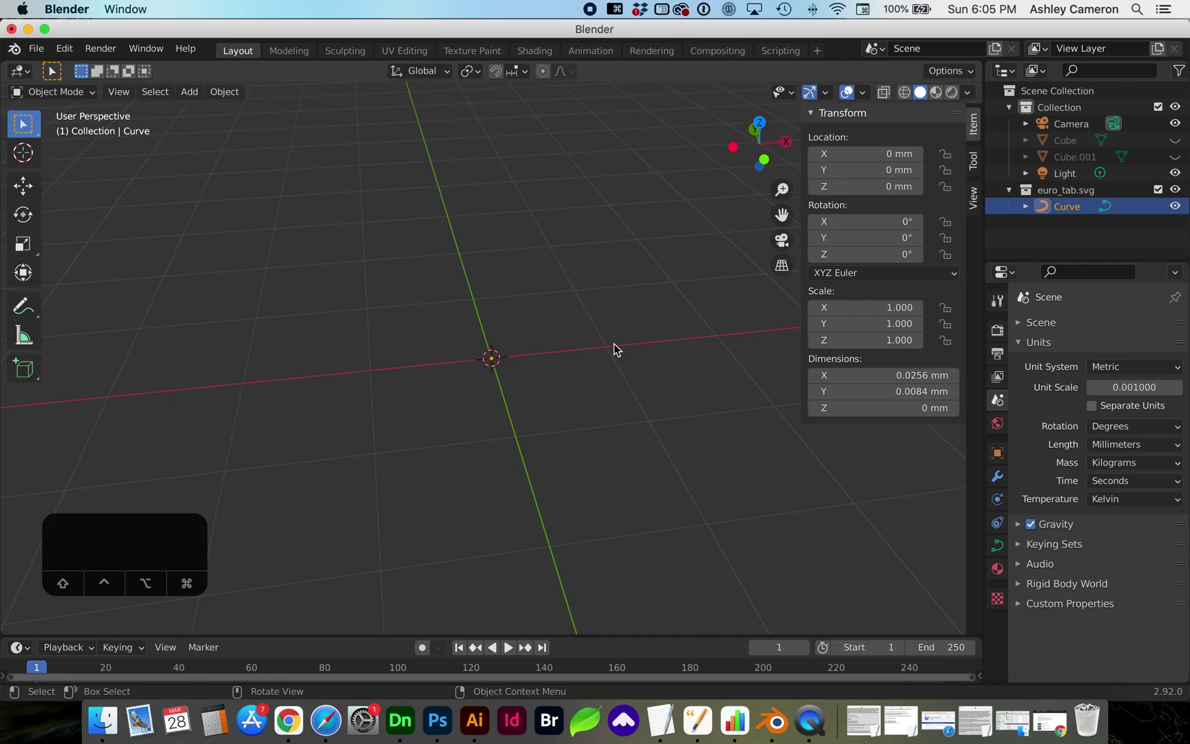
key(s)
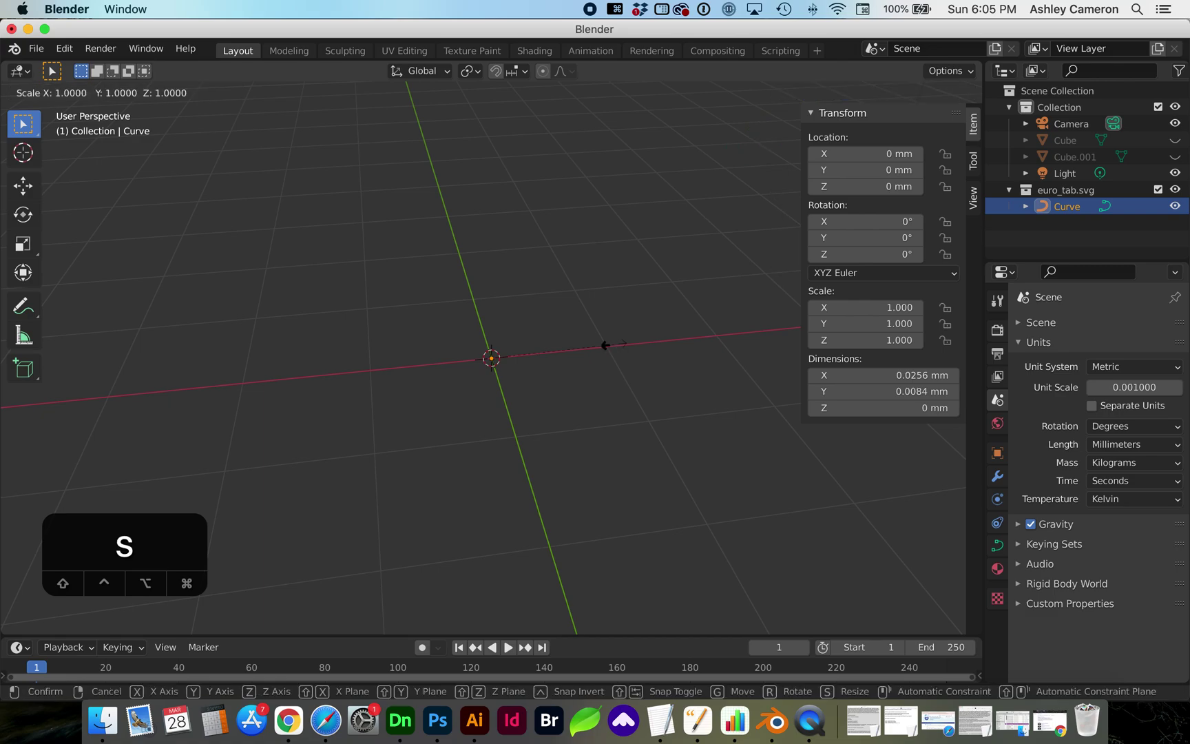
text(100)
key(Return)
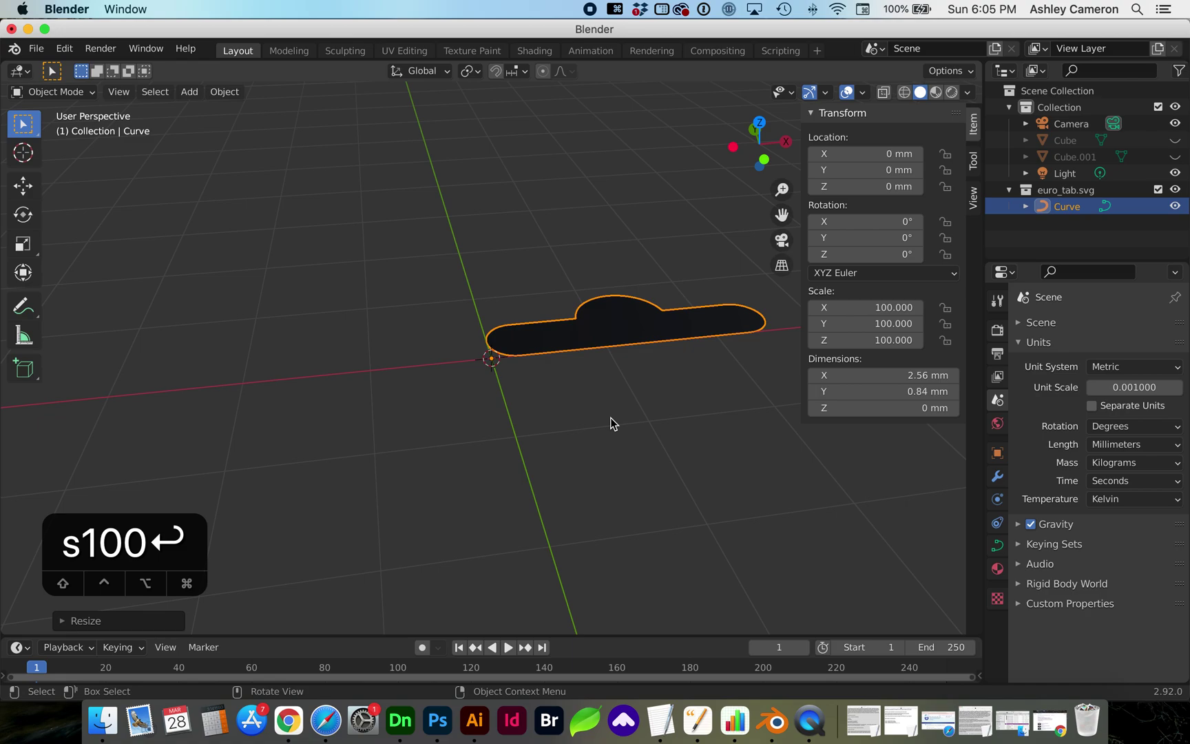
Rotate the euro tab curve 90° about the global X axis so it stands upright.
text(r)
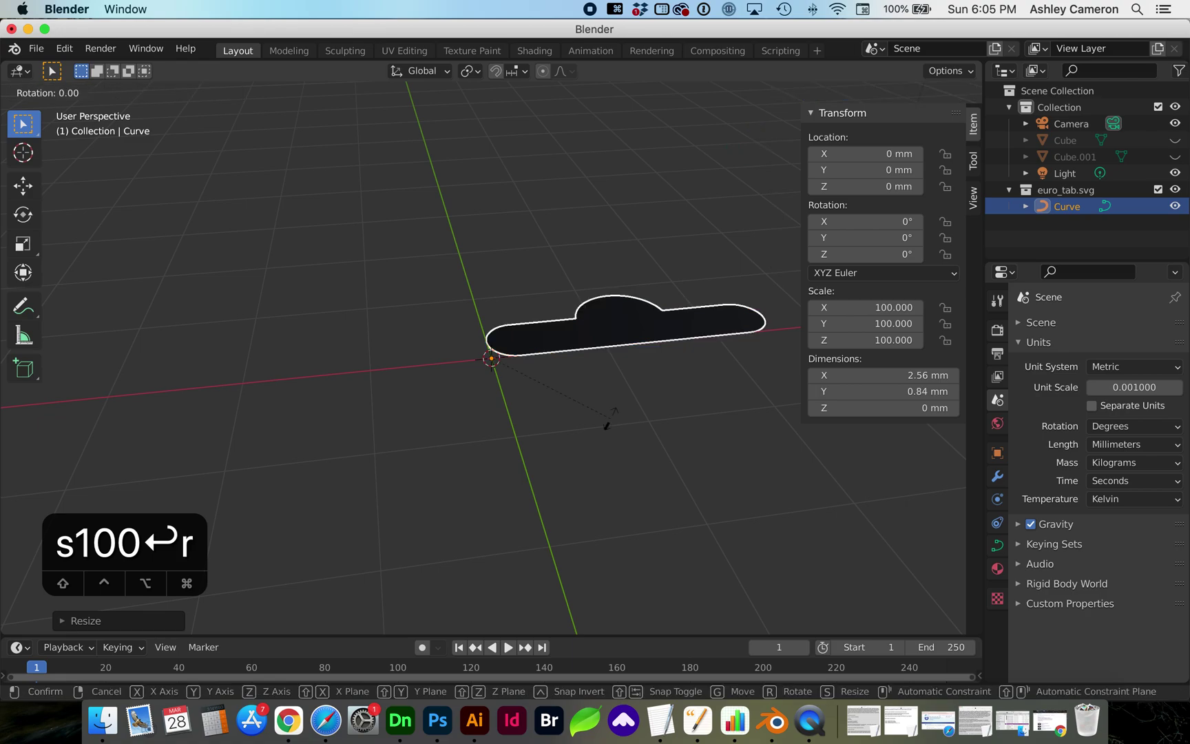
text(90)
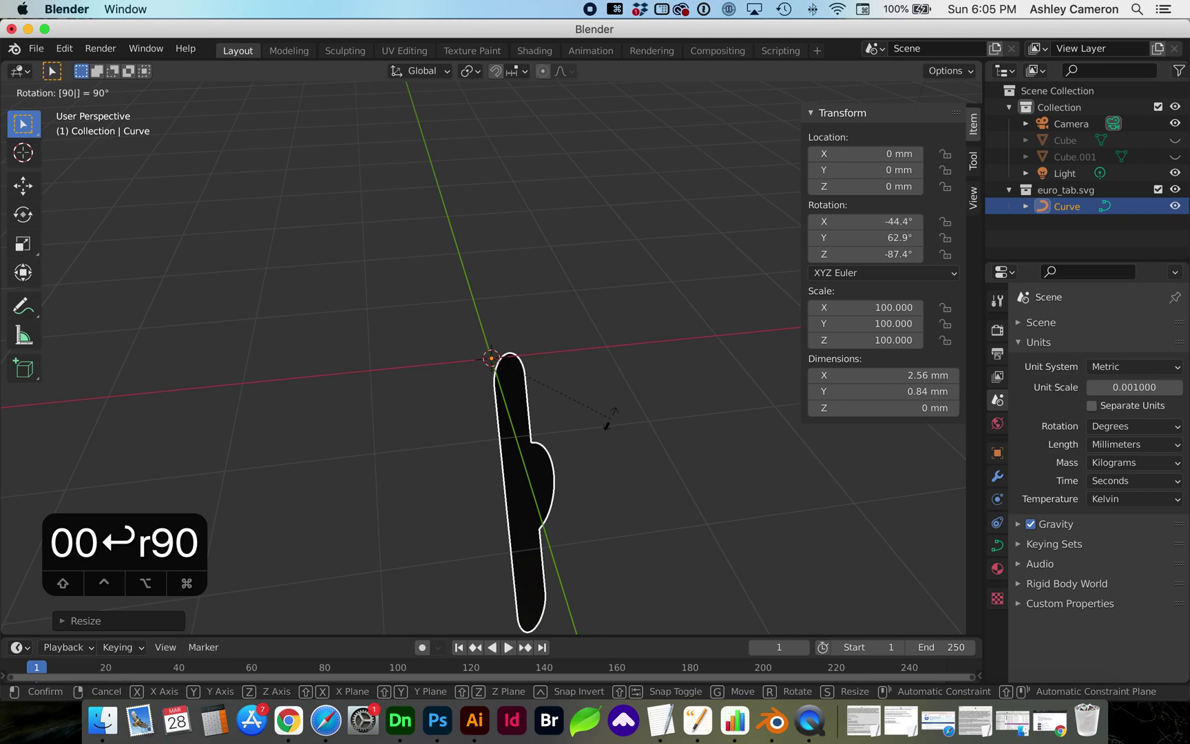
text(zx)
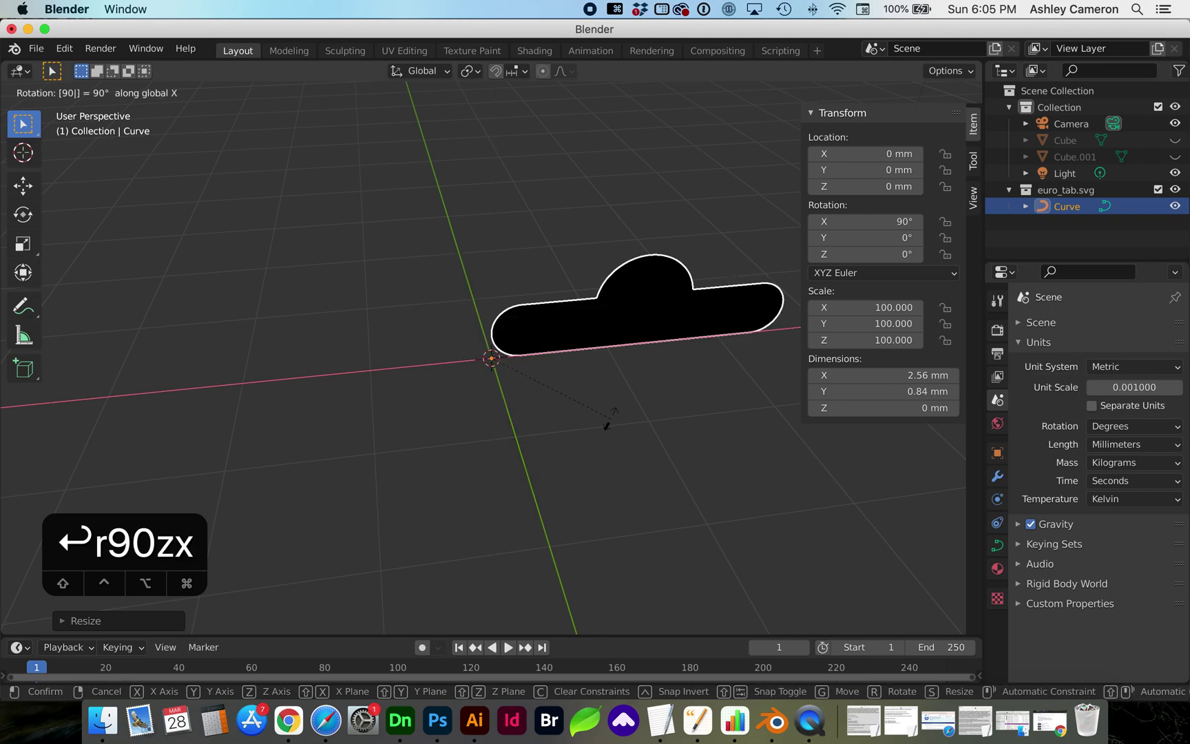
key(Return)
In front view, use Align Objects to centre the curve on the X axis relative to the scene origin.
scroll(610, 418, left, 10)
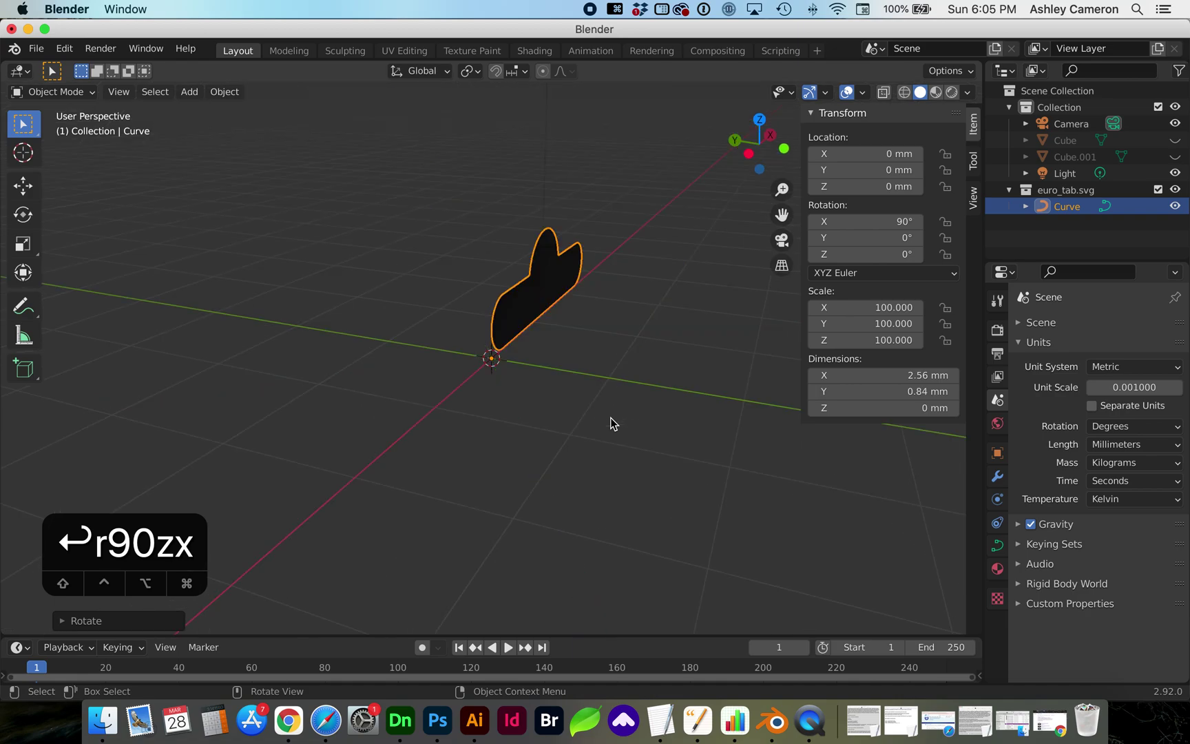
scroll(610, 418, right, 8)
key(1)
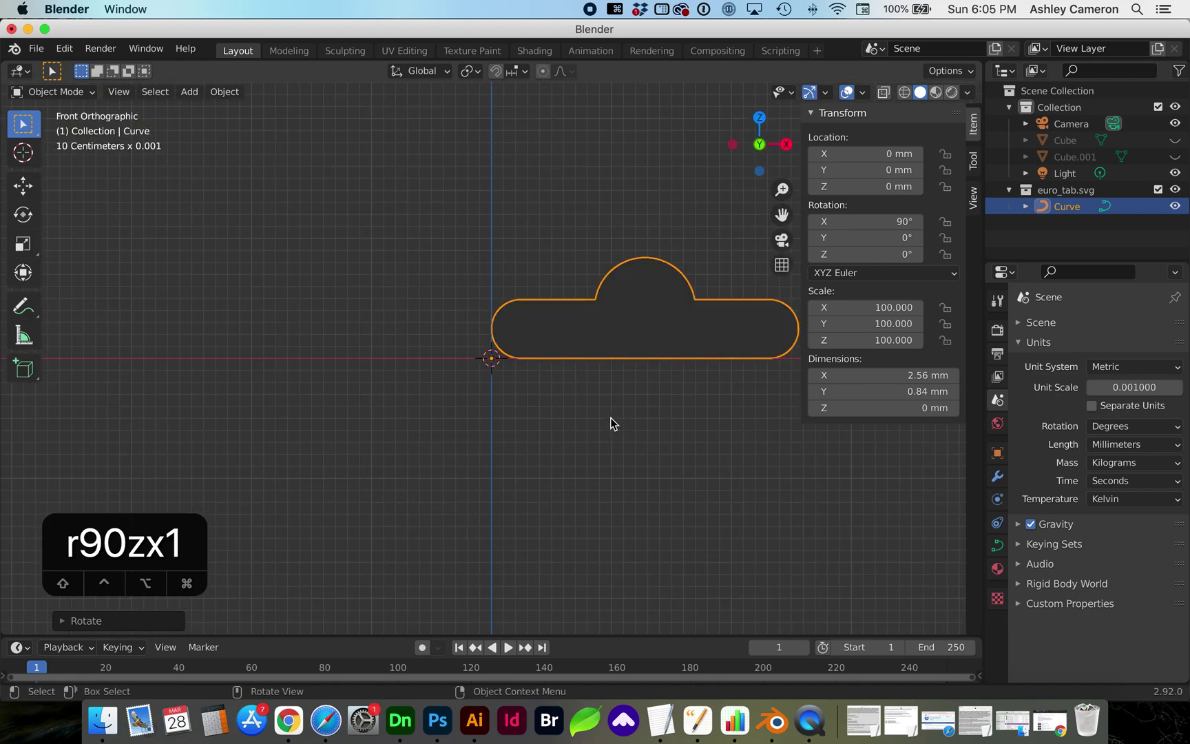
click(227, 93)
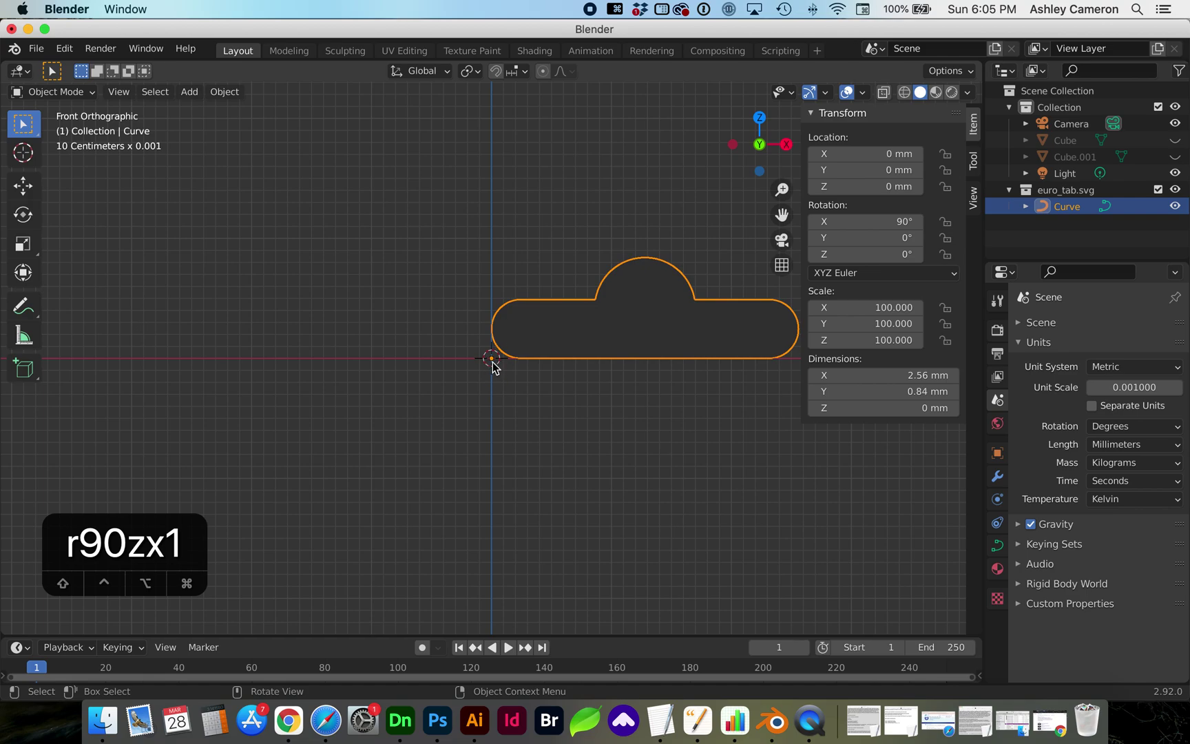
click(224, 96)
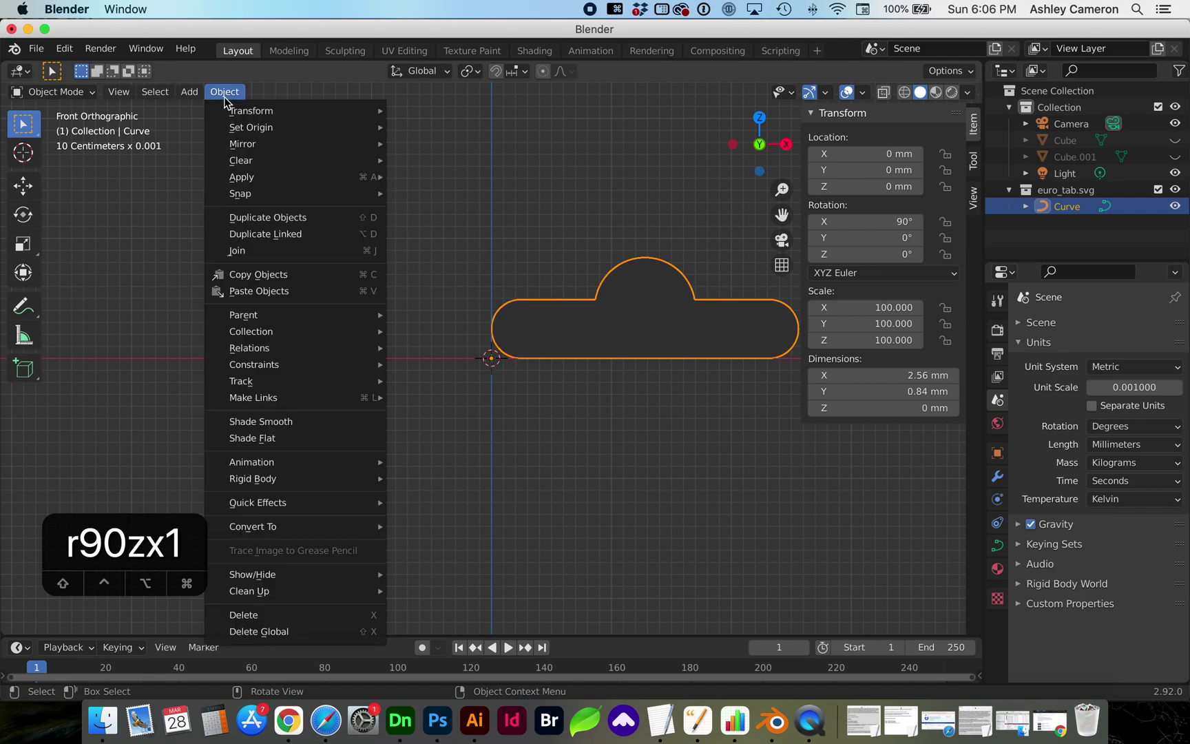
mouse_move(230, 114)
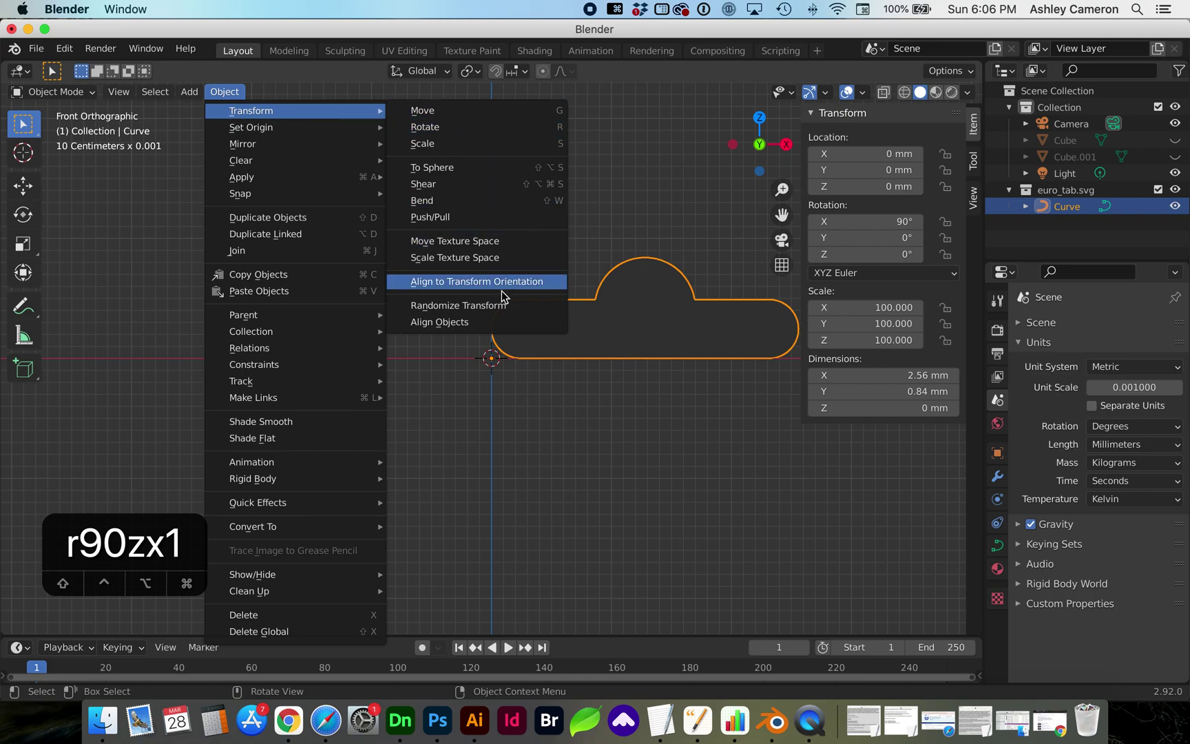
click(471, 322)
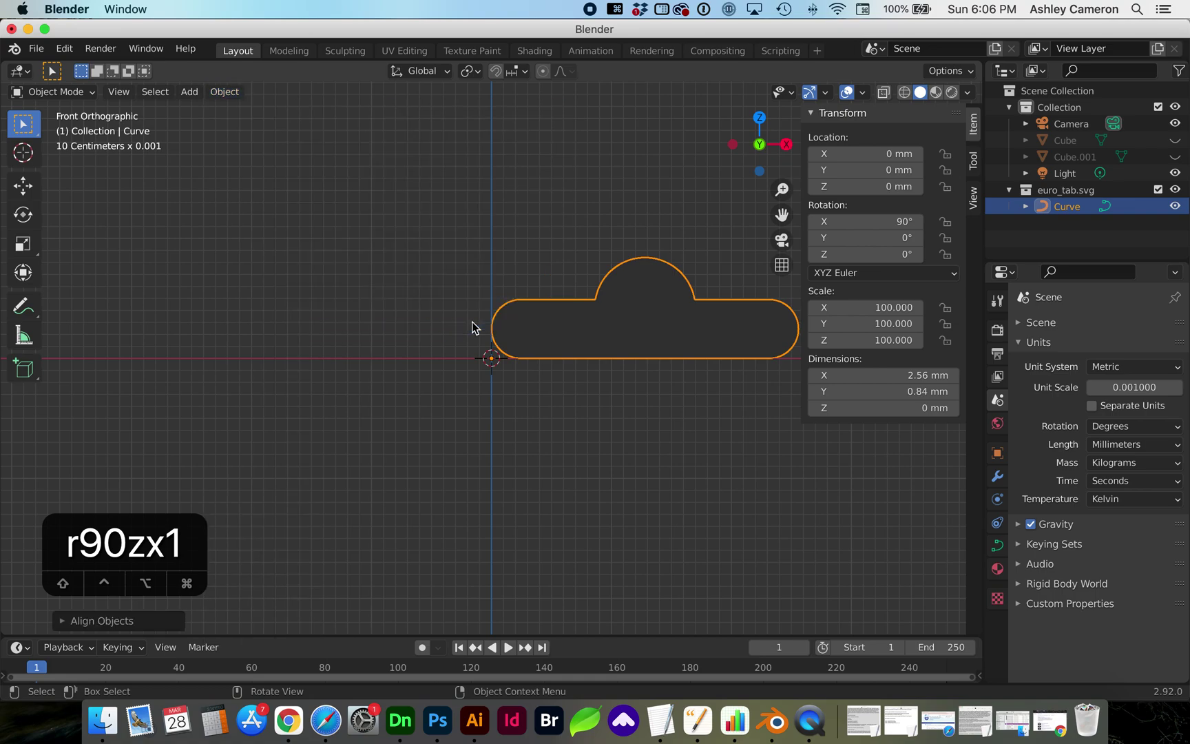
click(137, 619)
drag(128, 562, 132, 441)
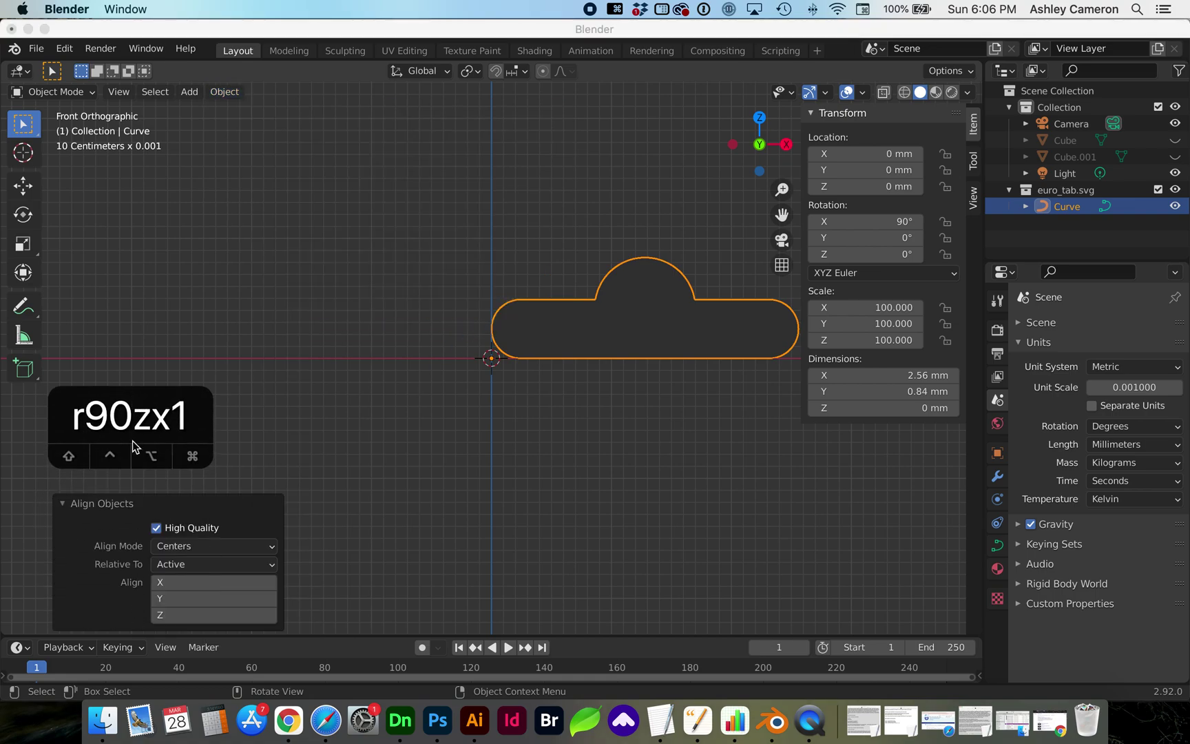
click(176, 565)
click(175, 565)
click(174, 565)
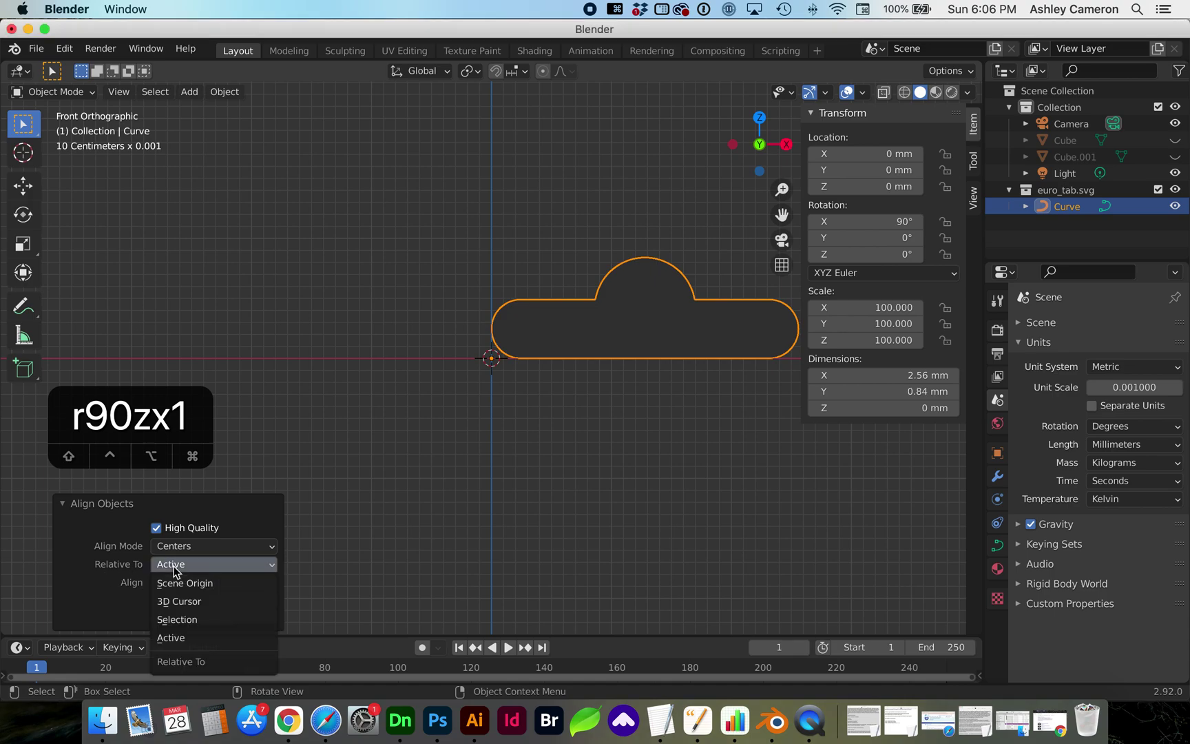
click(186, 591)
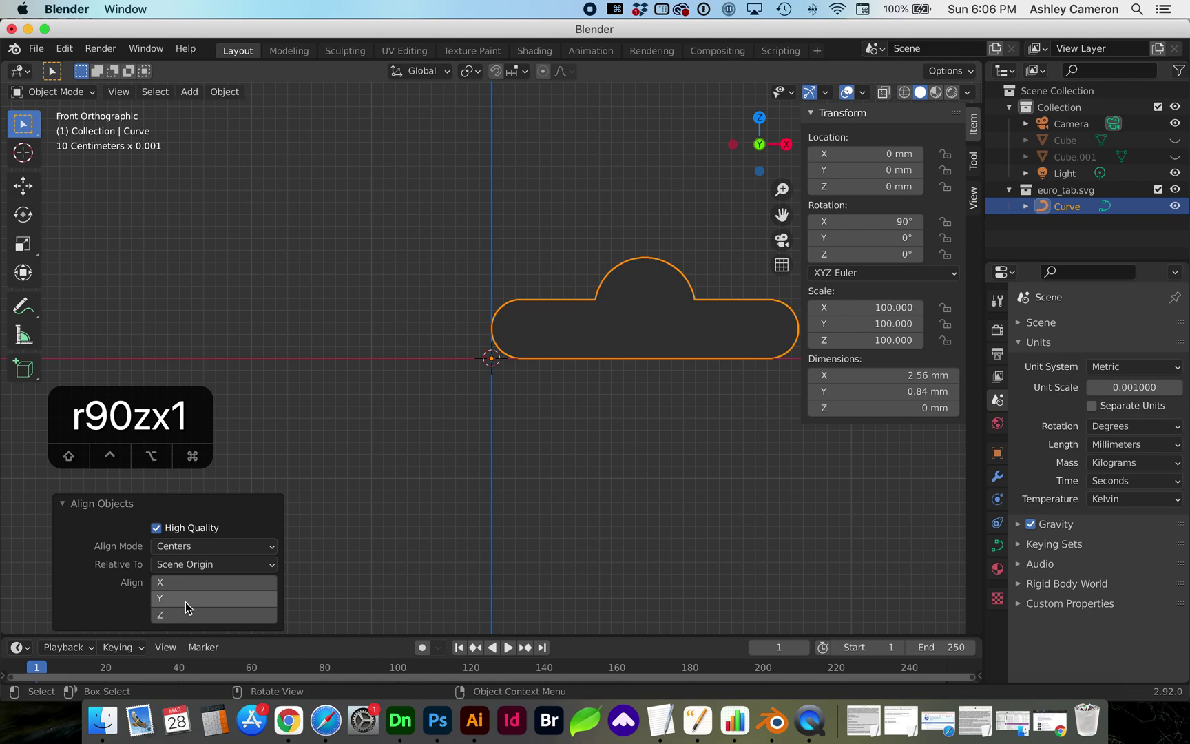
click(183, 598)
click(184, 582)
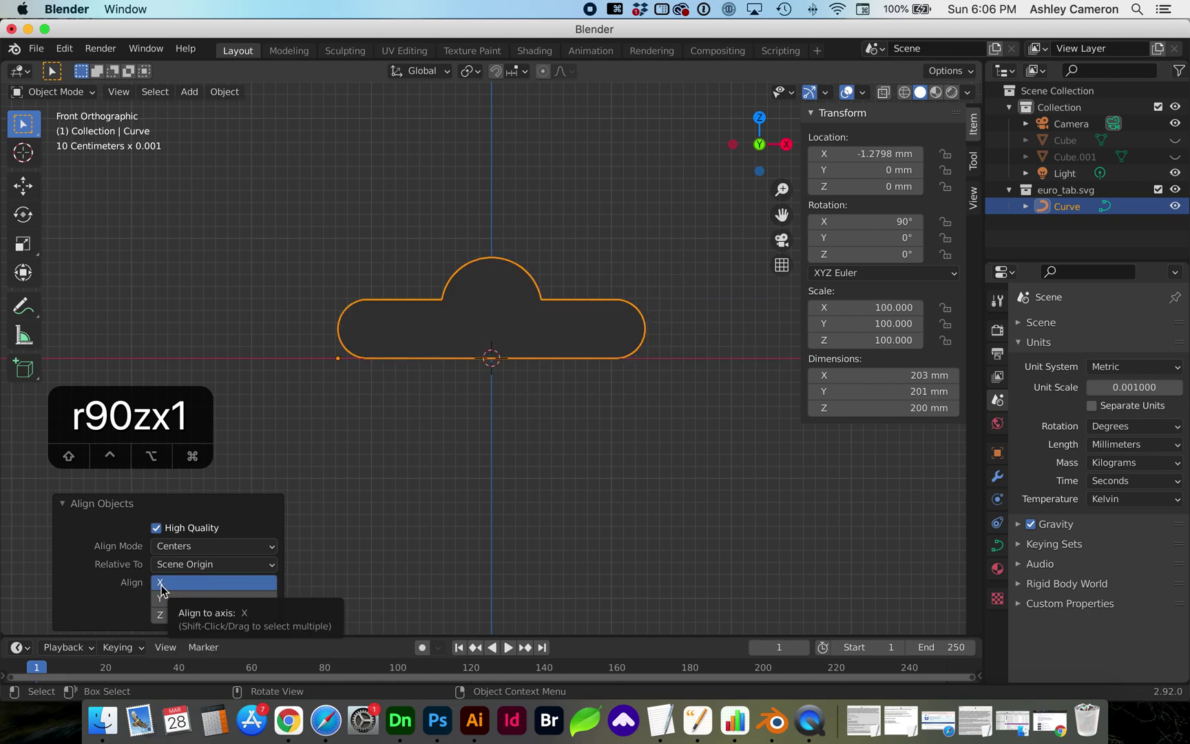
Set the euro tab curve's origin to the 3D cursor.
click(398, 439)
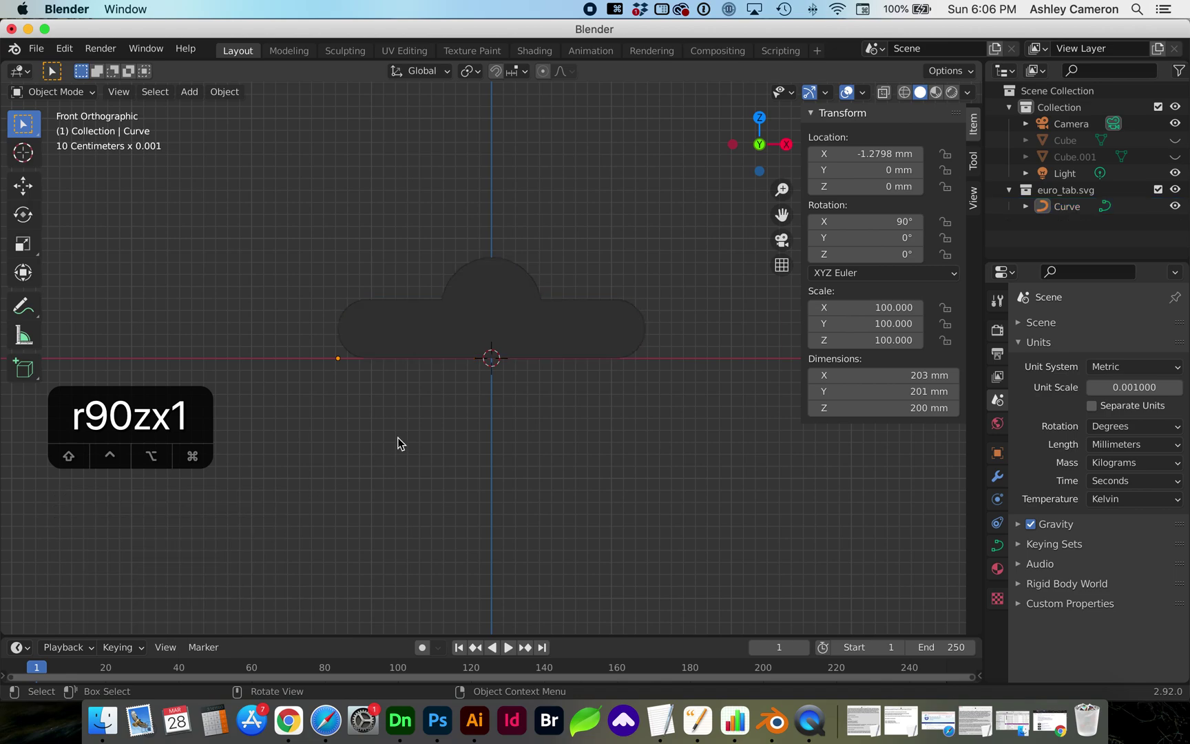
middle_drag(397, 438, 399, 439)
click(424, 333)
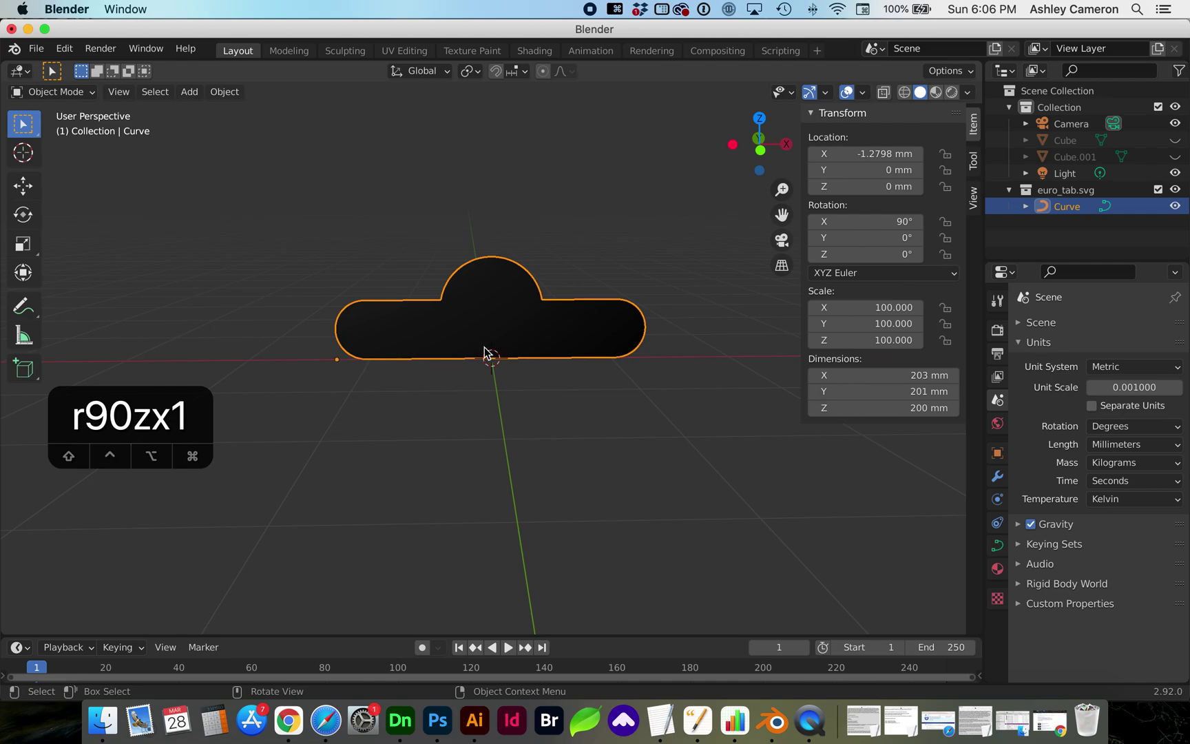
click(222, 94)
mouse_move(233, 131)
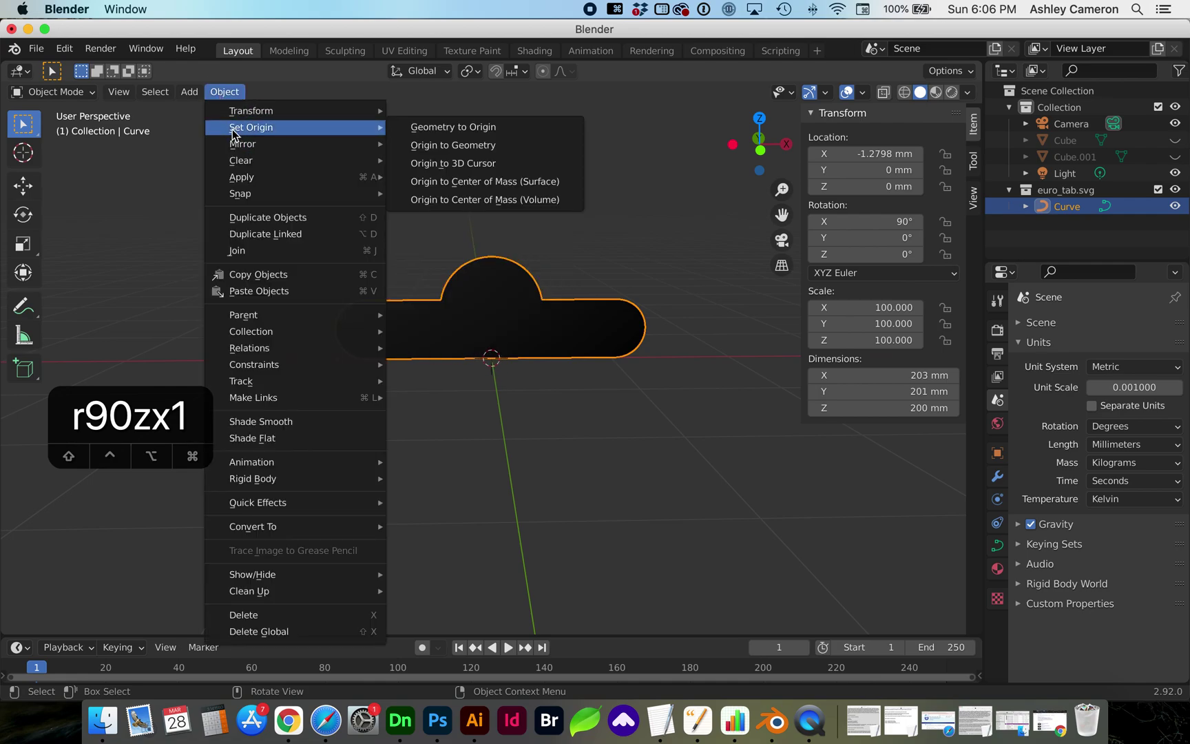
click(466, 165)
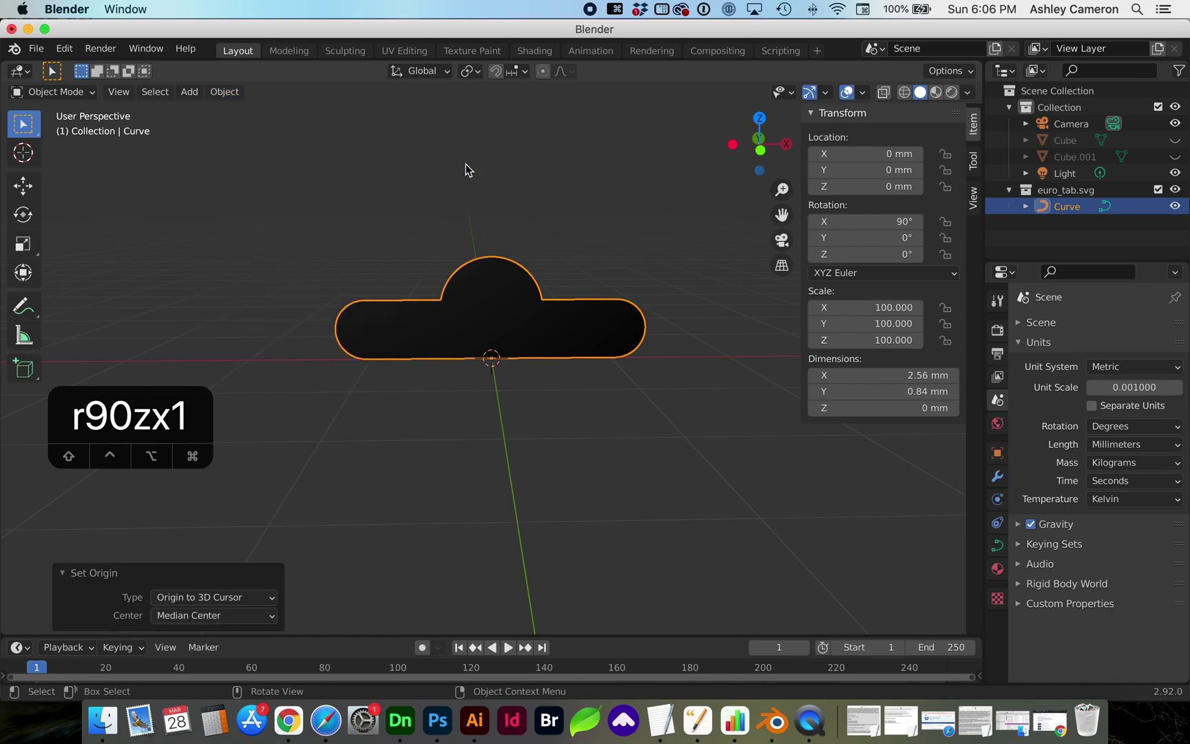
Convert the euro tab curve to a mesh object.
scroll(452, 428, left, 3)
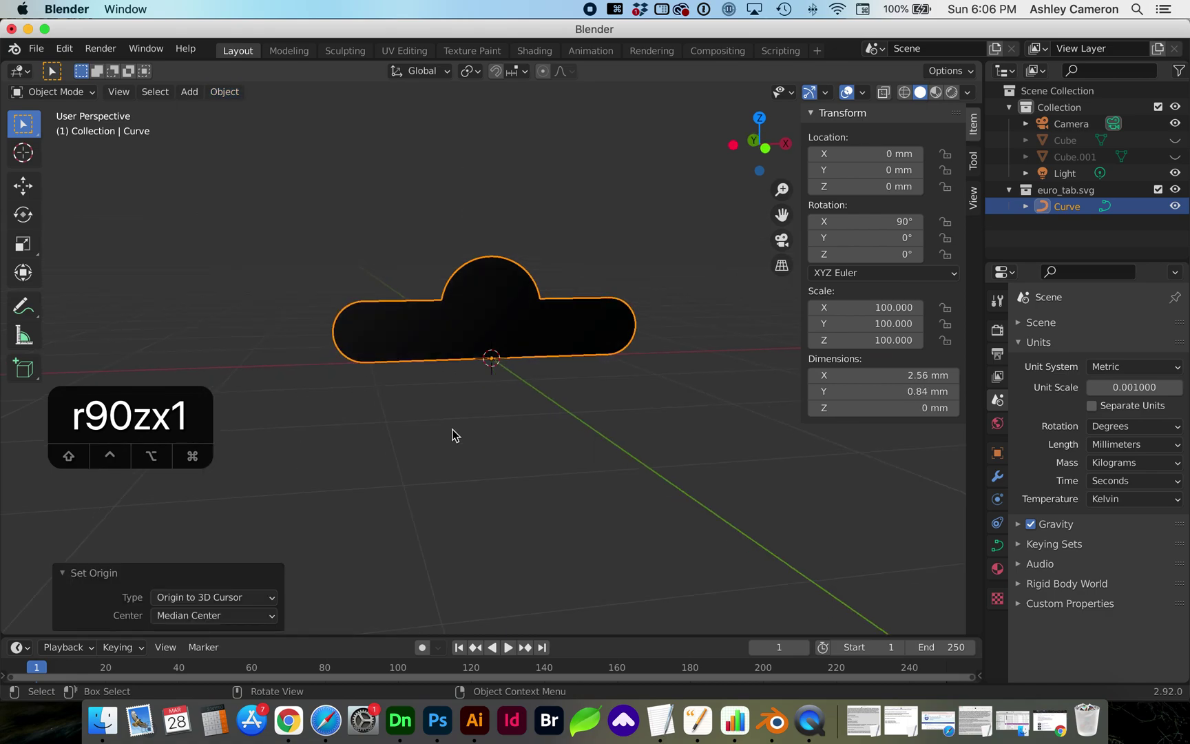
scroll(453, 428, right, 3)
scroll(518, 385, left, 3)
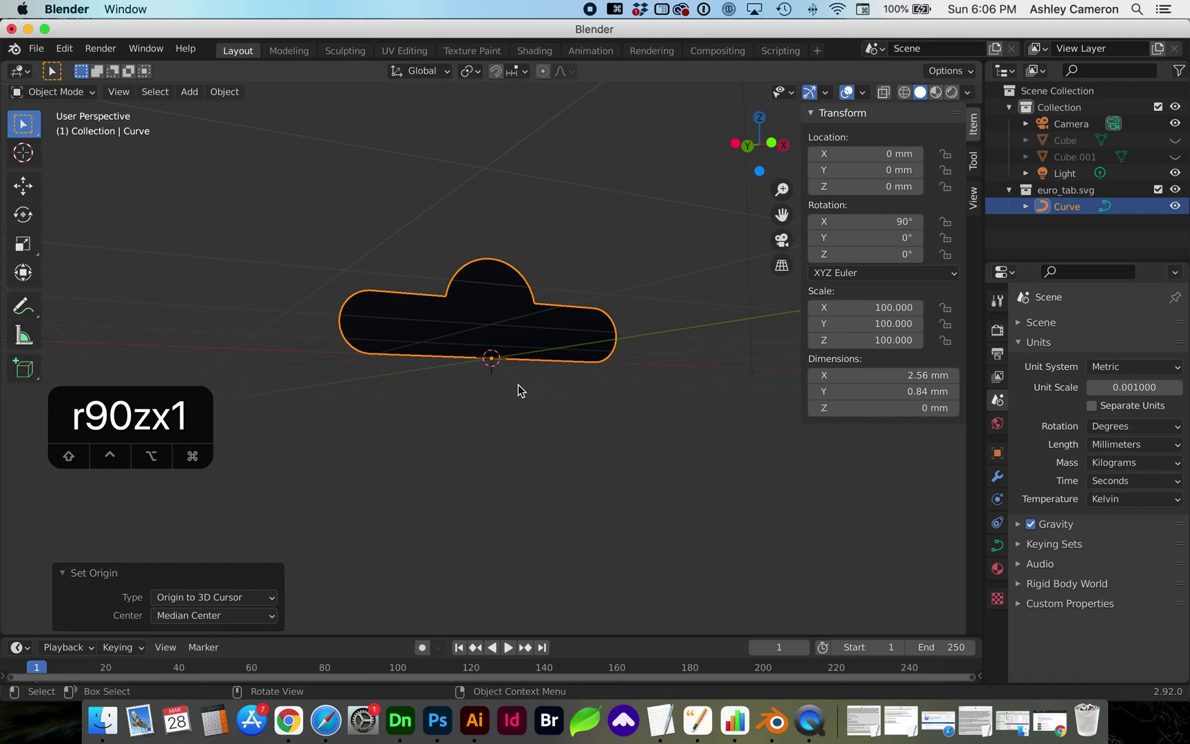
scroll(518, 385, up, 4)
click(499, 314)
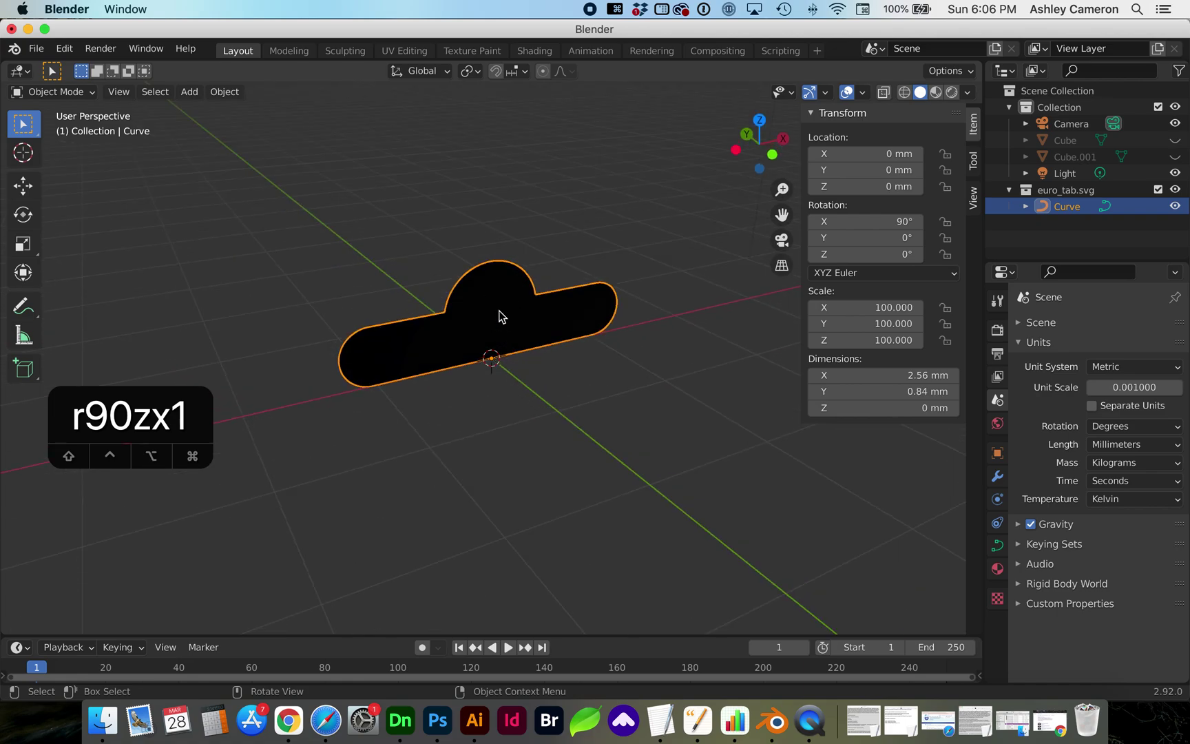
click(228, 93)
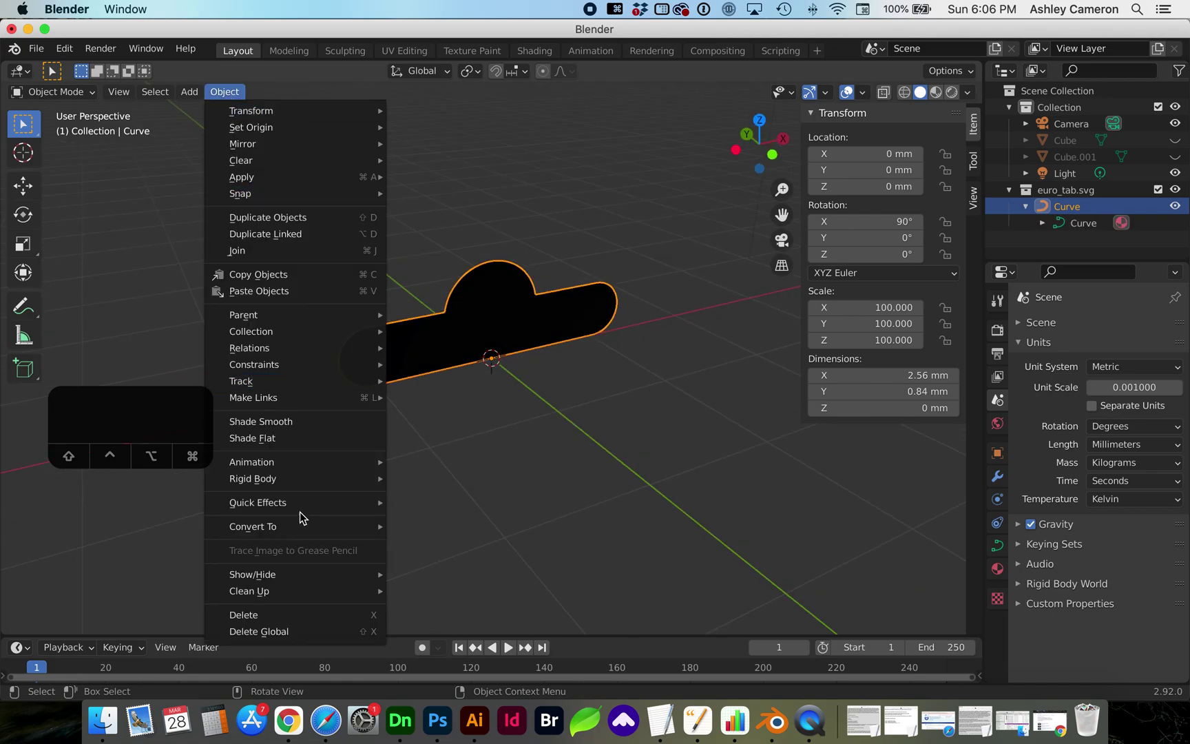
mouse_move(292, 527)
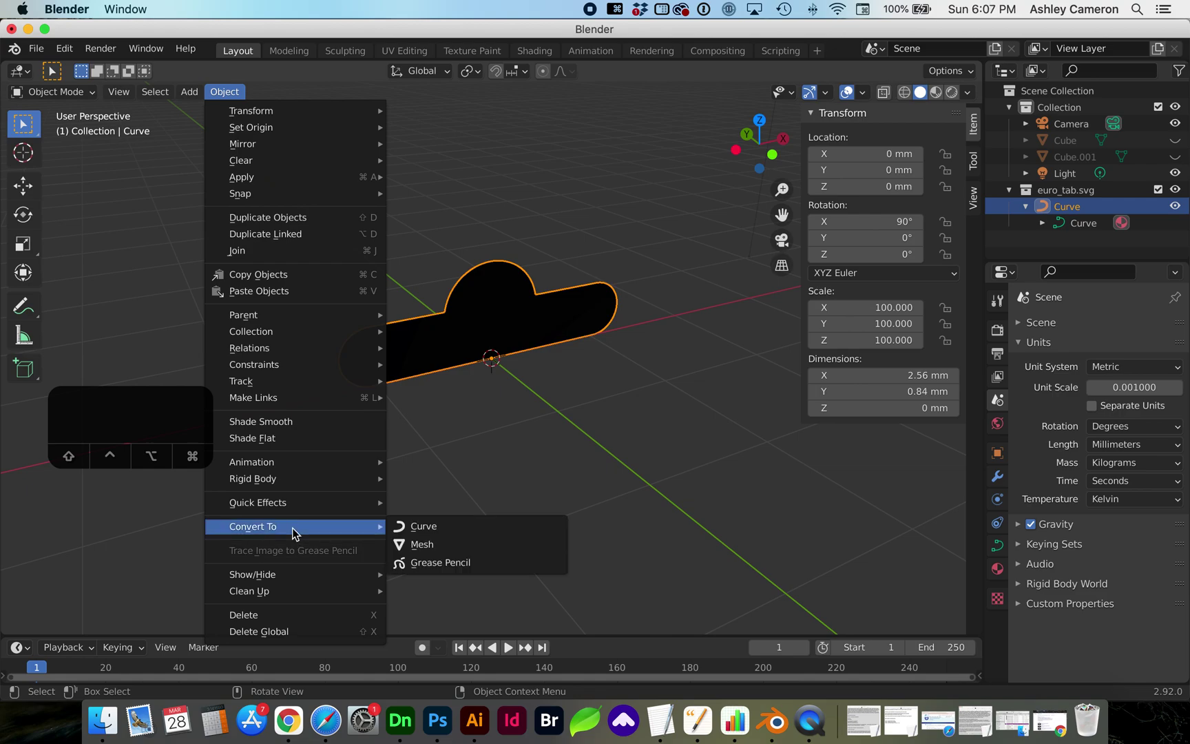
click(451, 545)
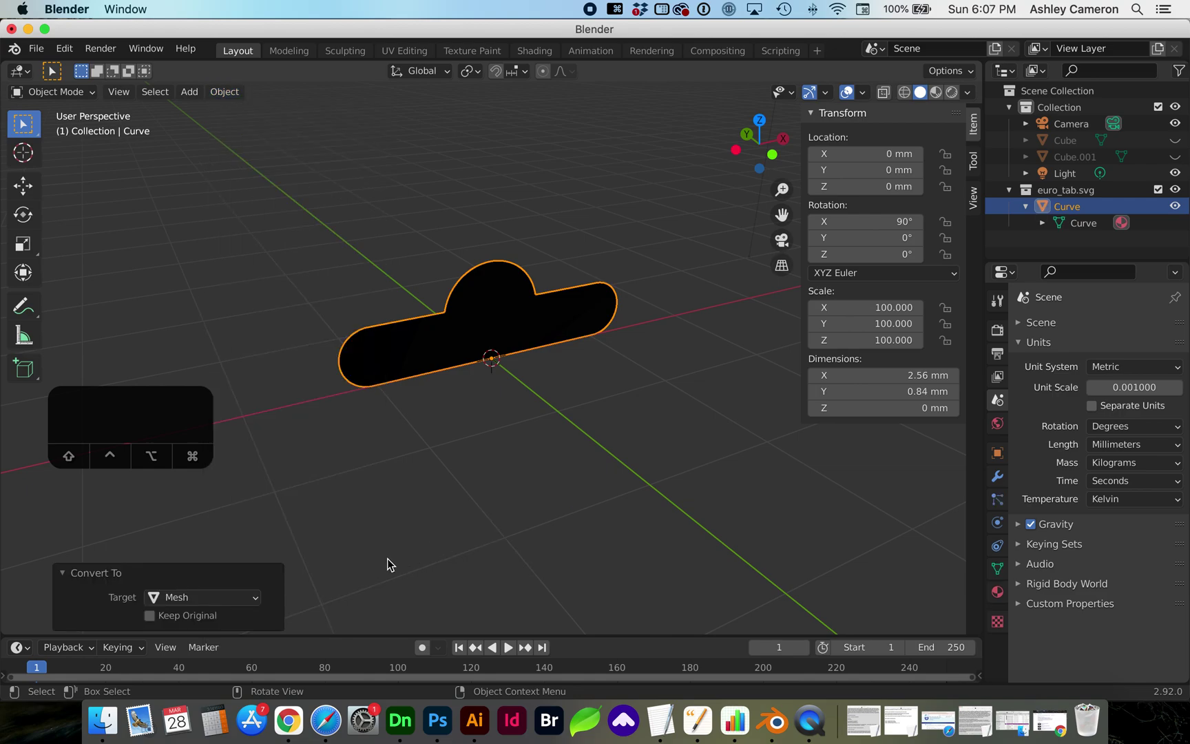
Enter Edit Mode on the euro tab mesh and display it in wireframe shading.
key(Tab)
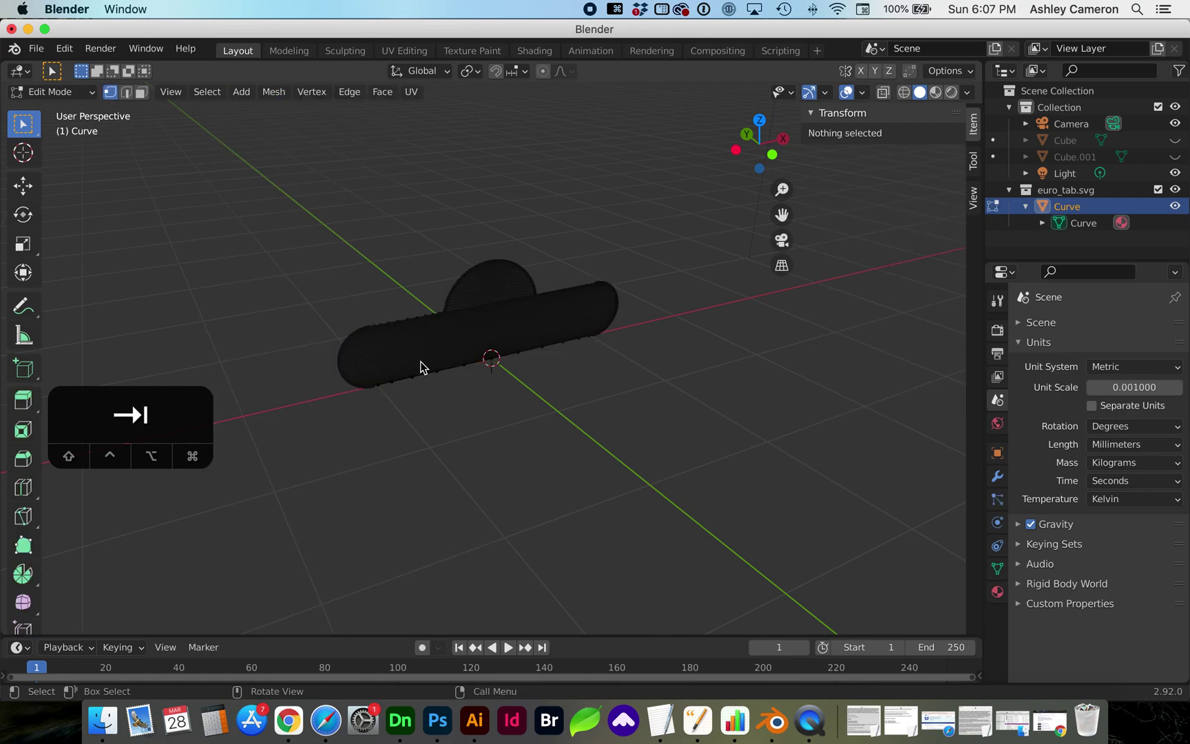
scroll(475, 351, down, 5)
scroll(476, 357, up, 5)
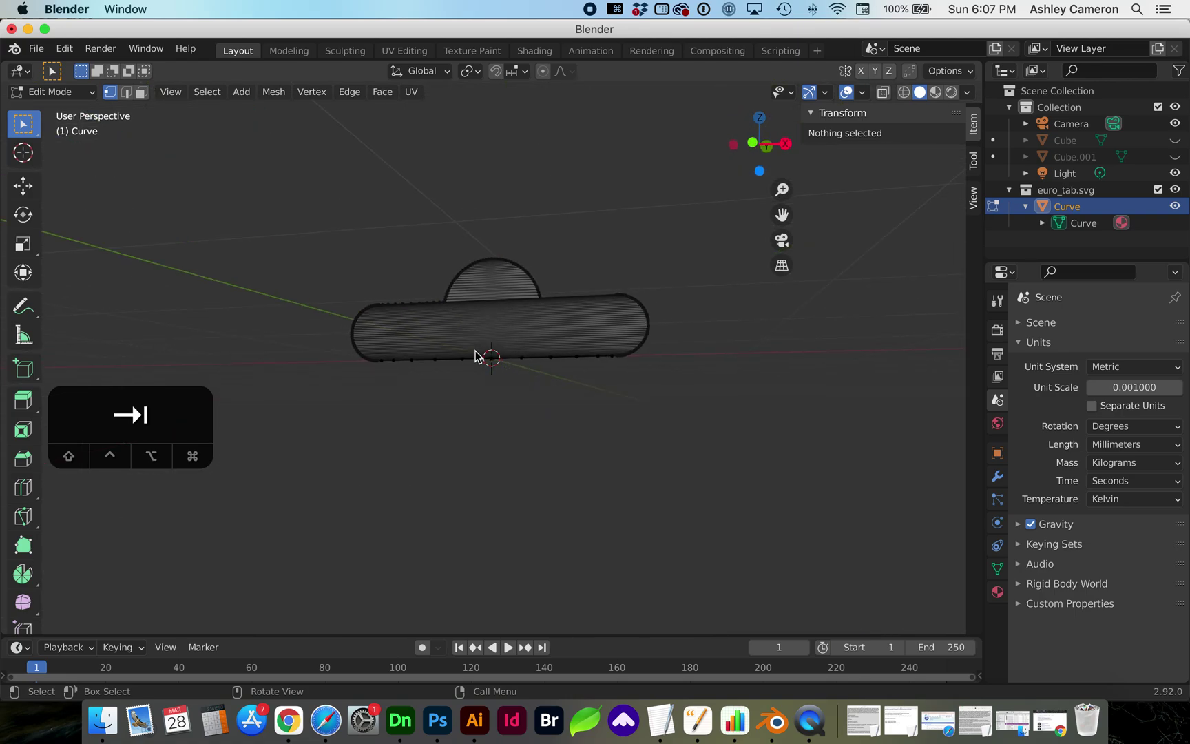
click(903, 91)
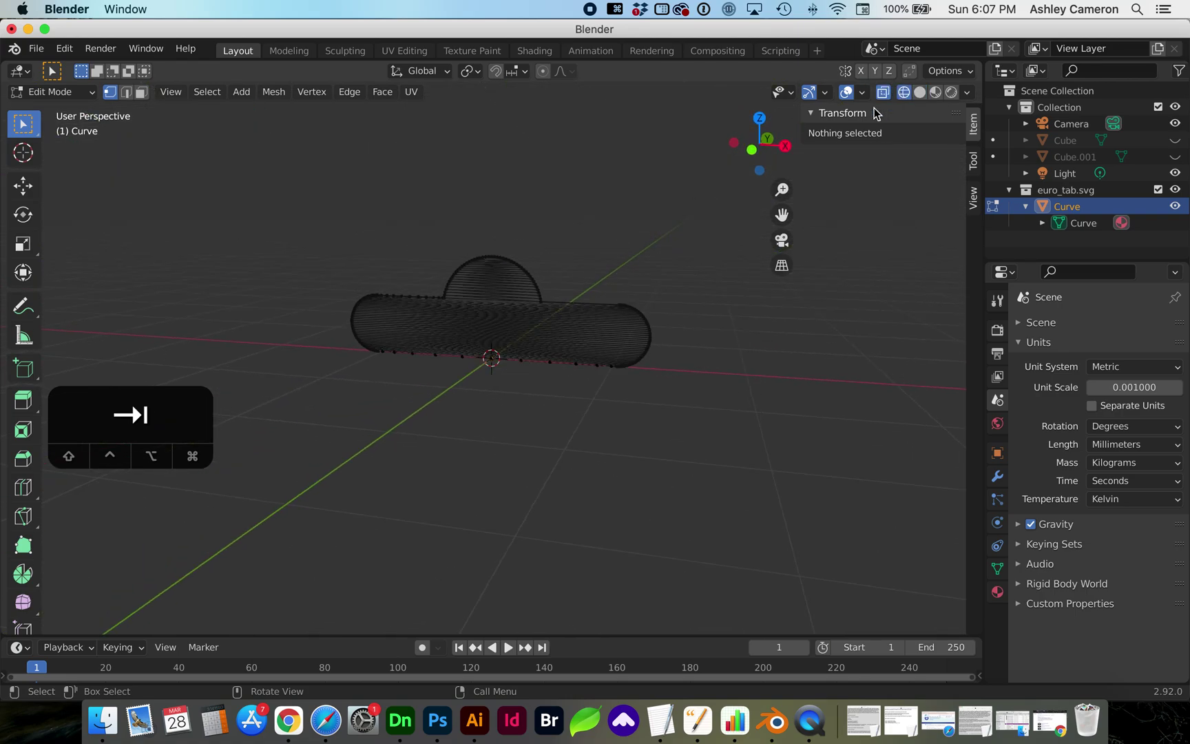
scroll(547, 335, right, 8)
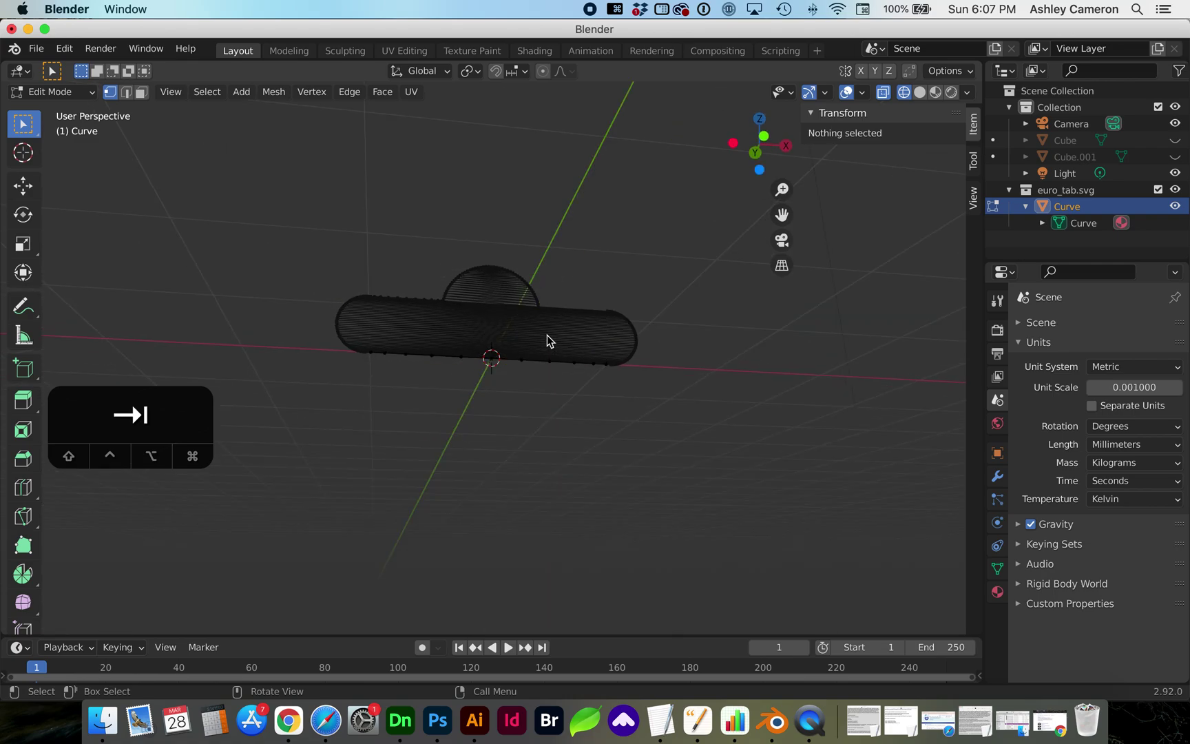
scroll(547, 335, right, 4)
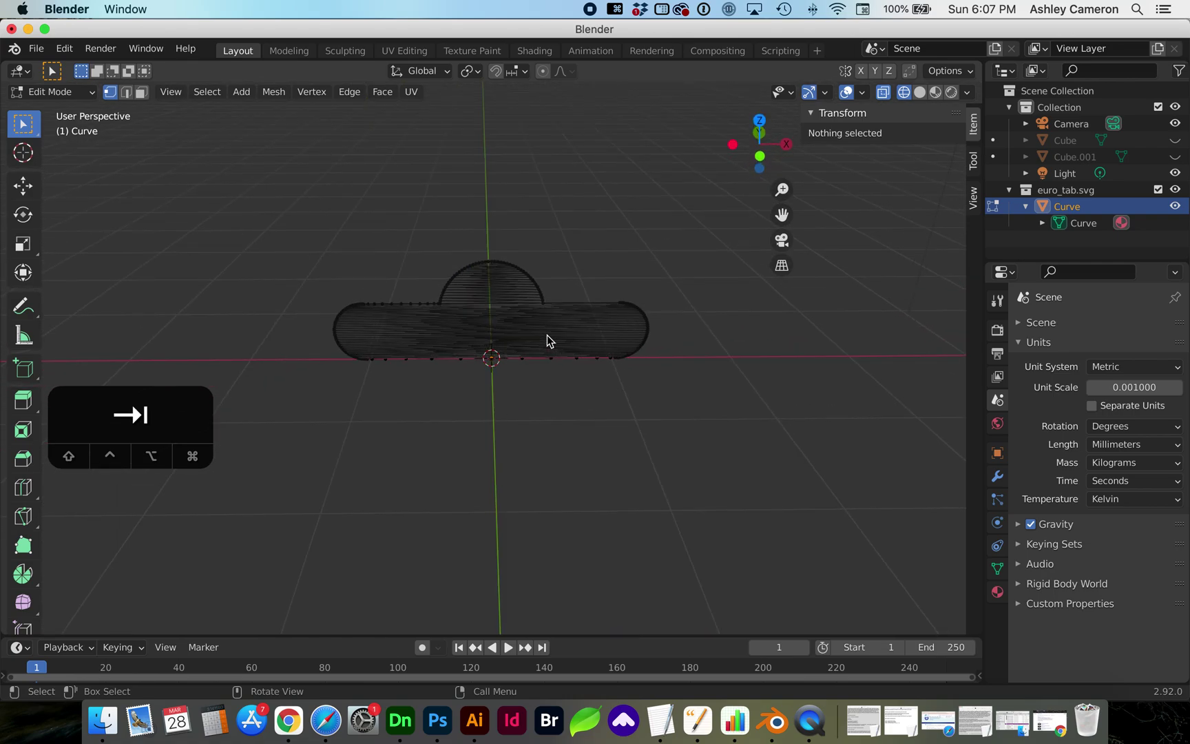
Clean up the whole euro tab mesh with Limited Dissolve and return to Object Mode.
key(a)
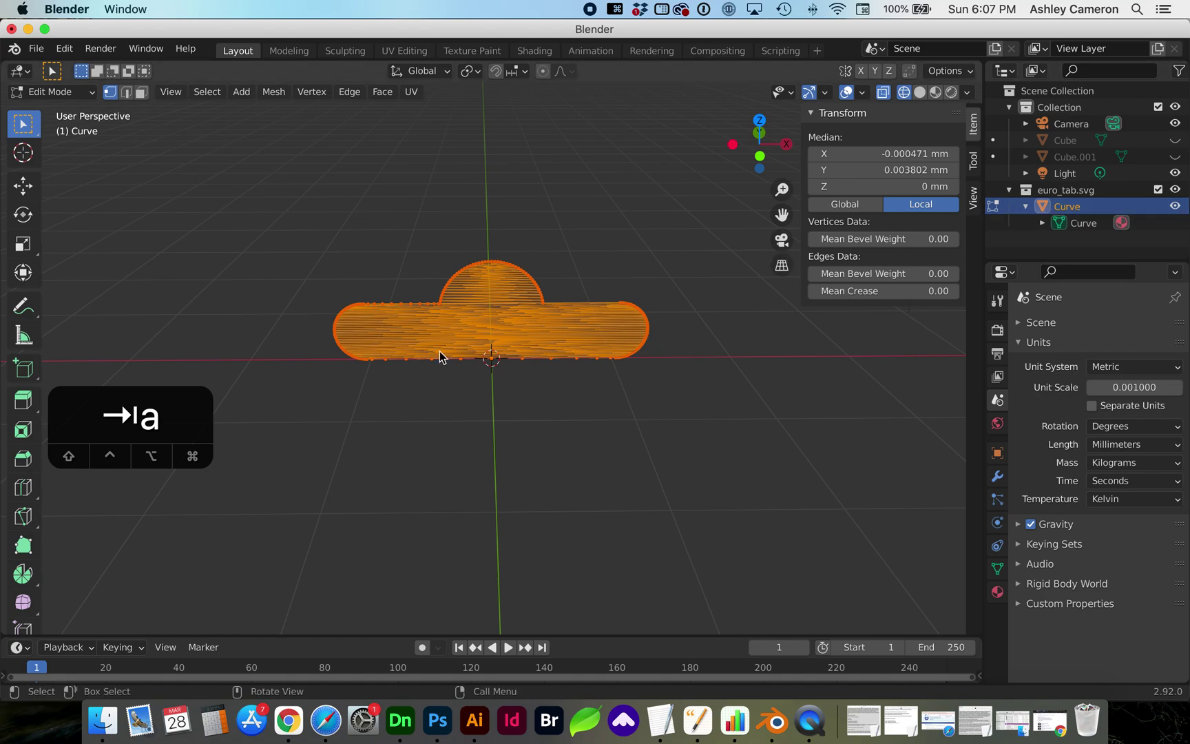
click(275, 96)
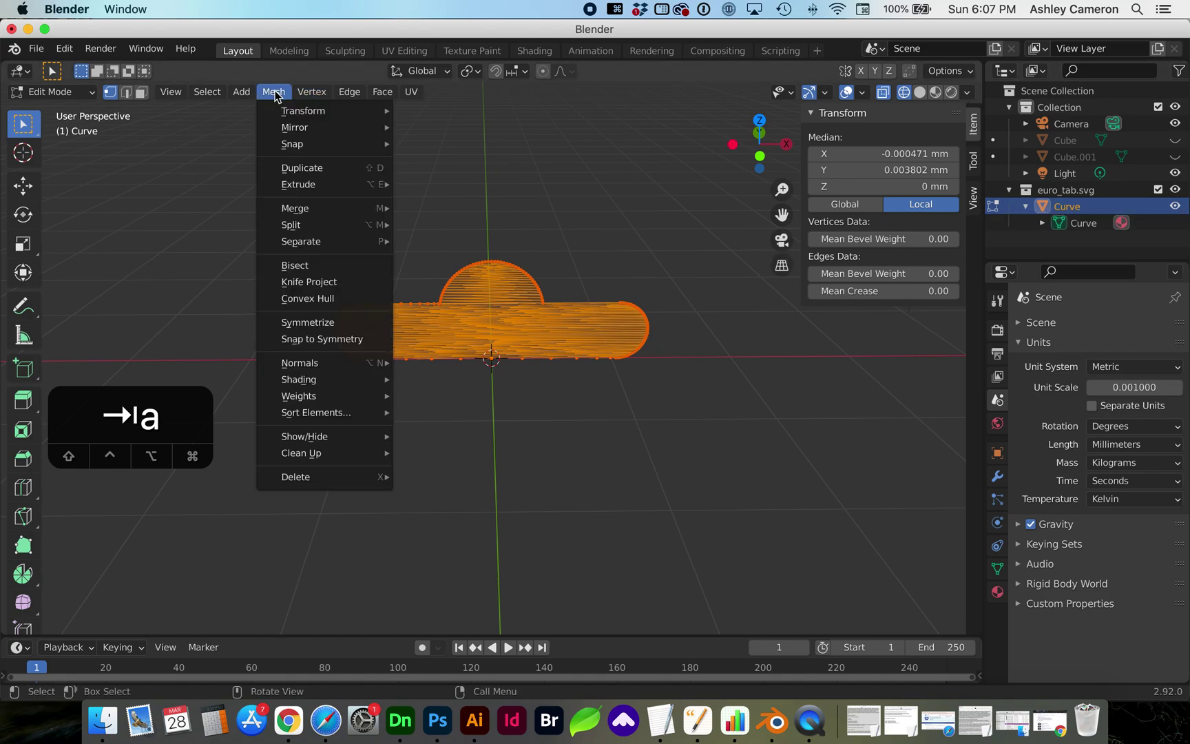
mouse_move(311, 459)
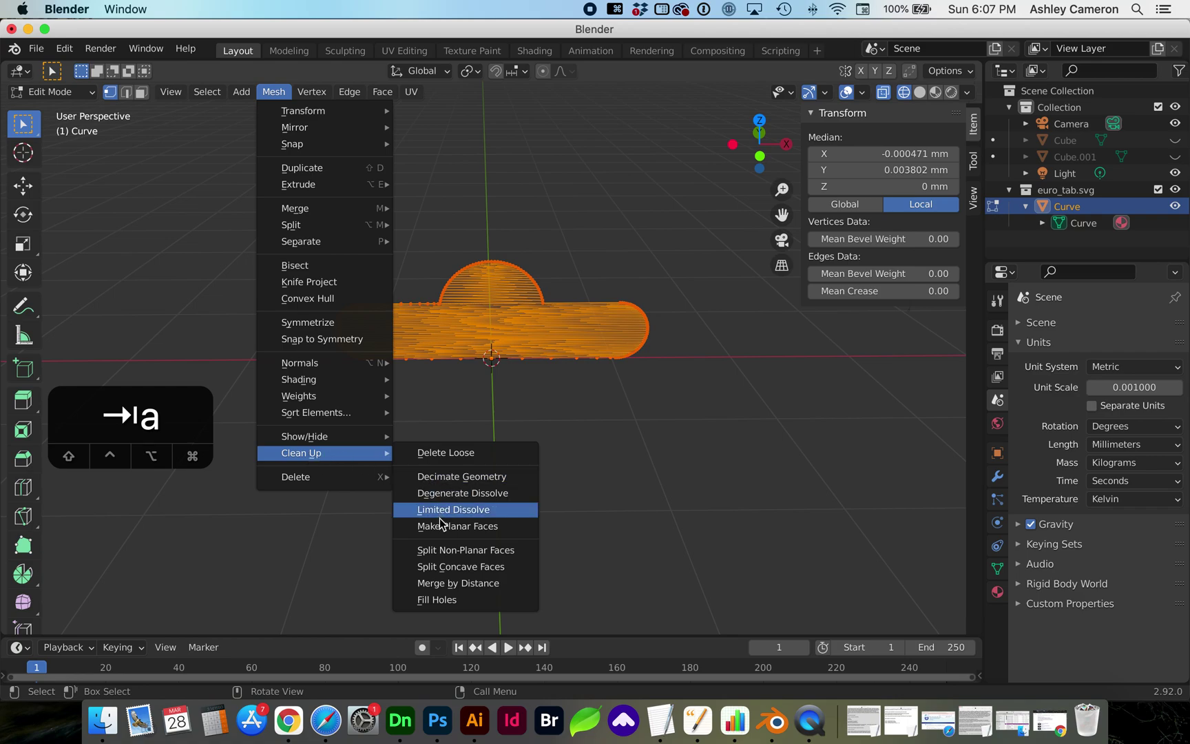
click(461, 511)
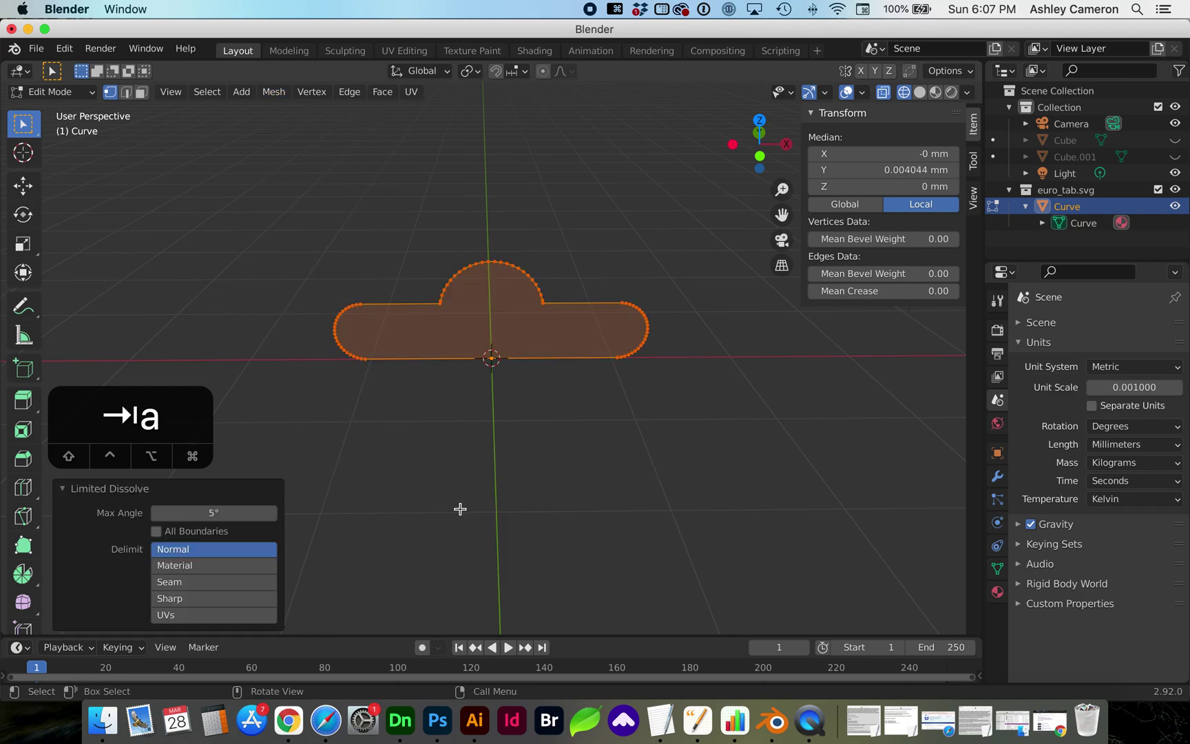
scroll(503, 460, right, 5)
scroll(503, 459, left, 7)
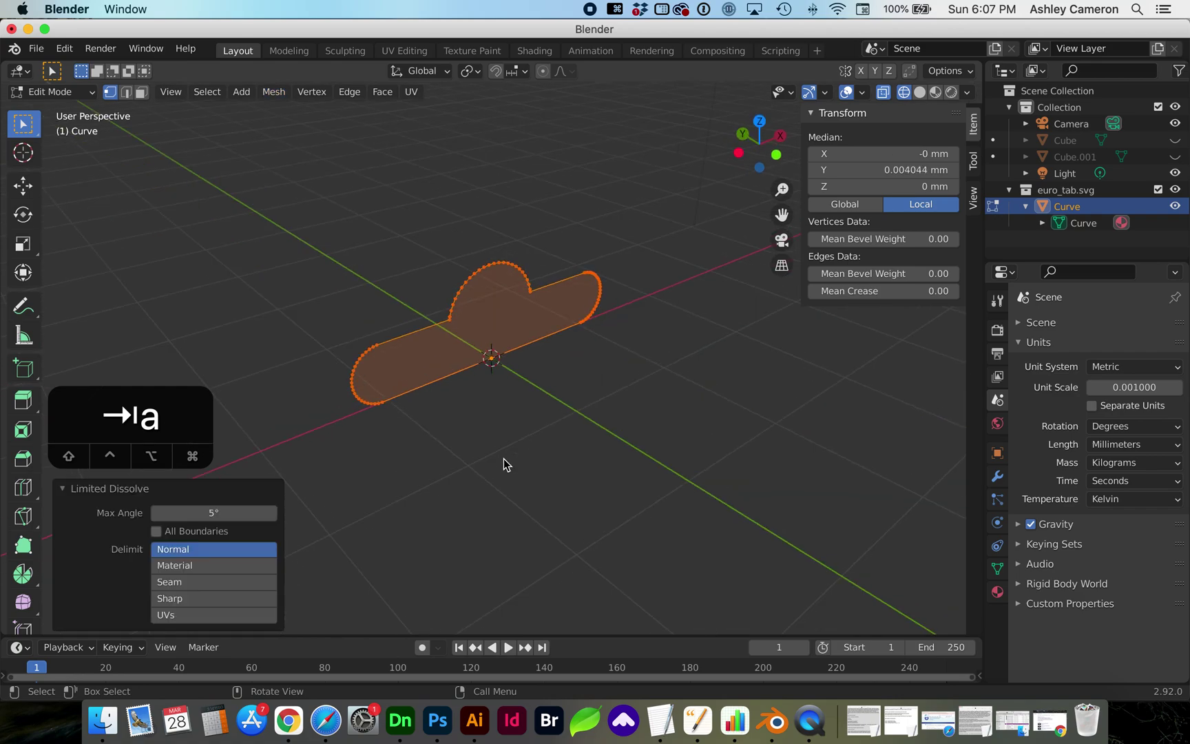
scroll(503, 460, right, 6)
scroll(504, 459, left, 3)
click(504, 459)
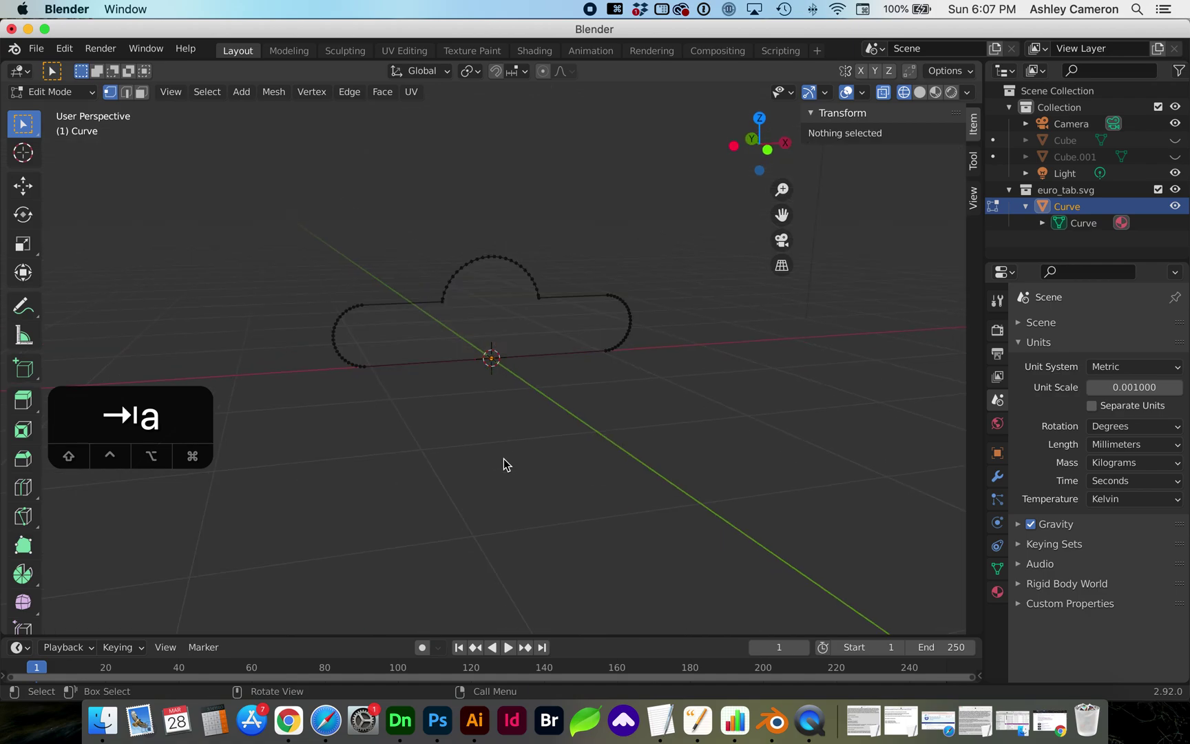
key(Tab)
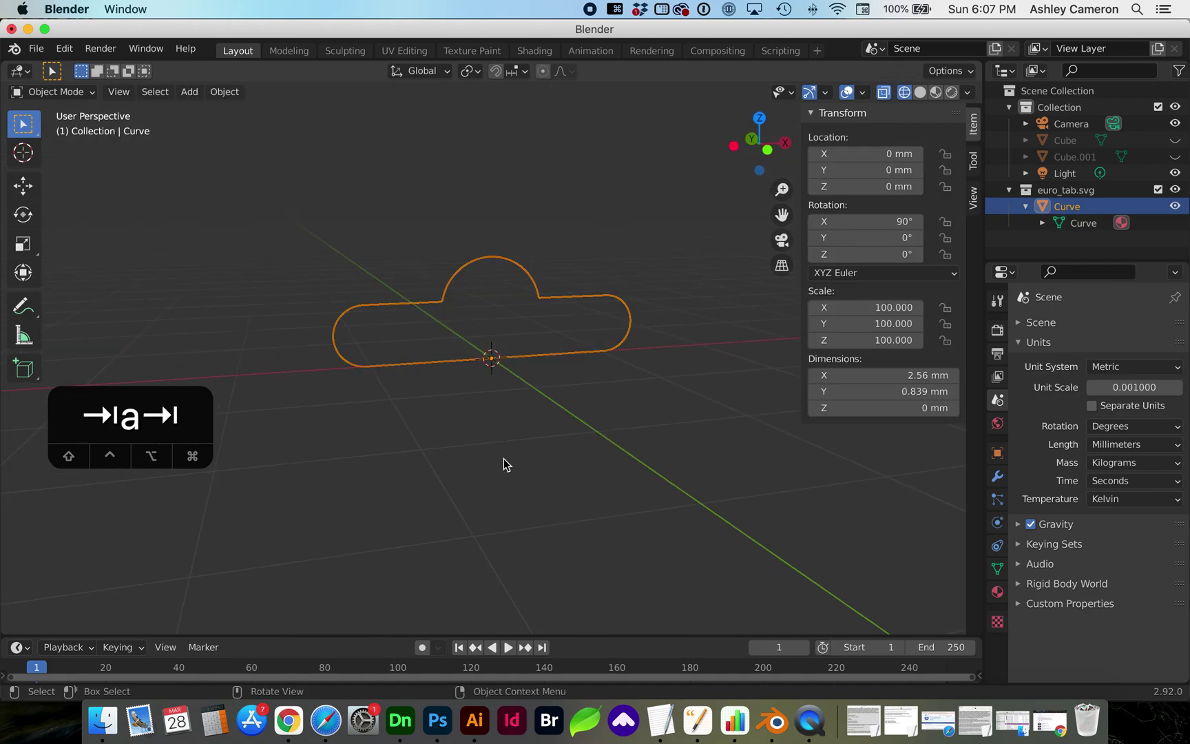
Unhide the first cube, turn off X-ray and switch the viewport to solid shading.
key(1)
scroll(503, 459, up, 3)
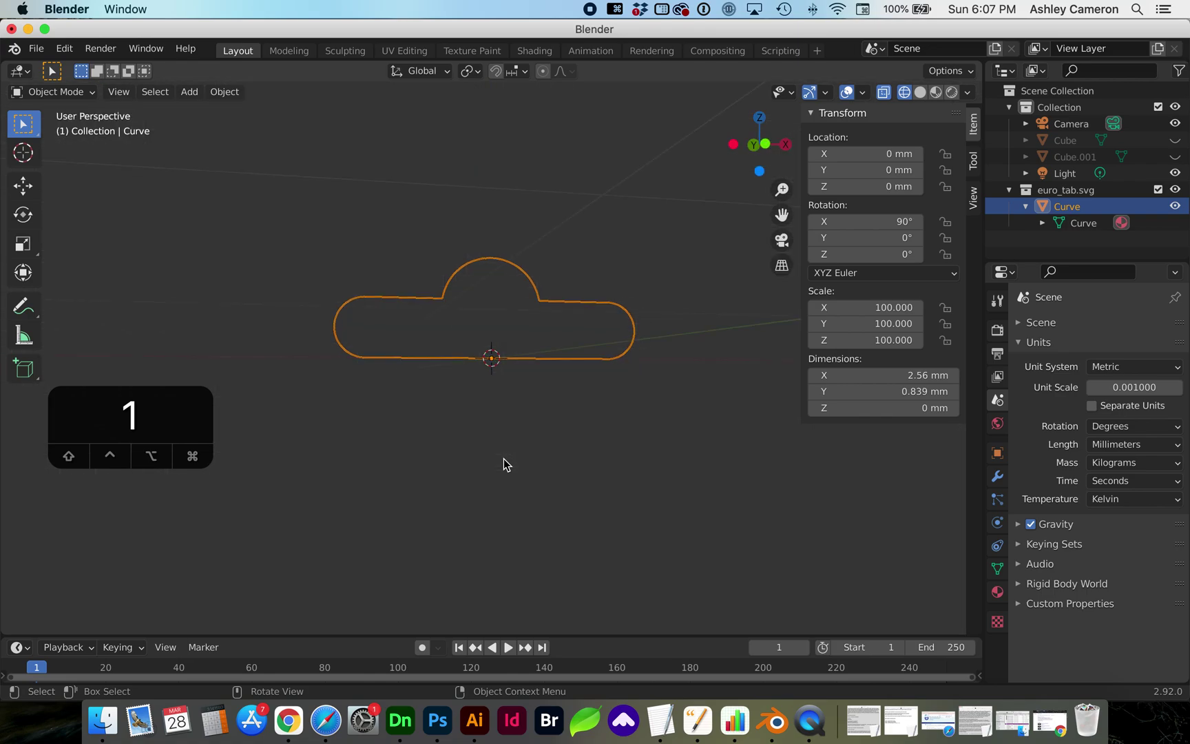
scroll(503, 459, left, 3)
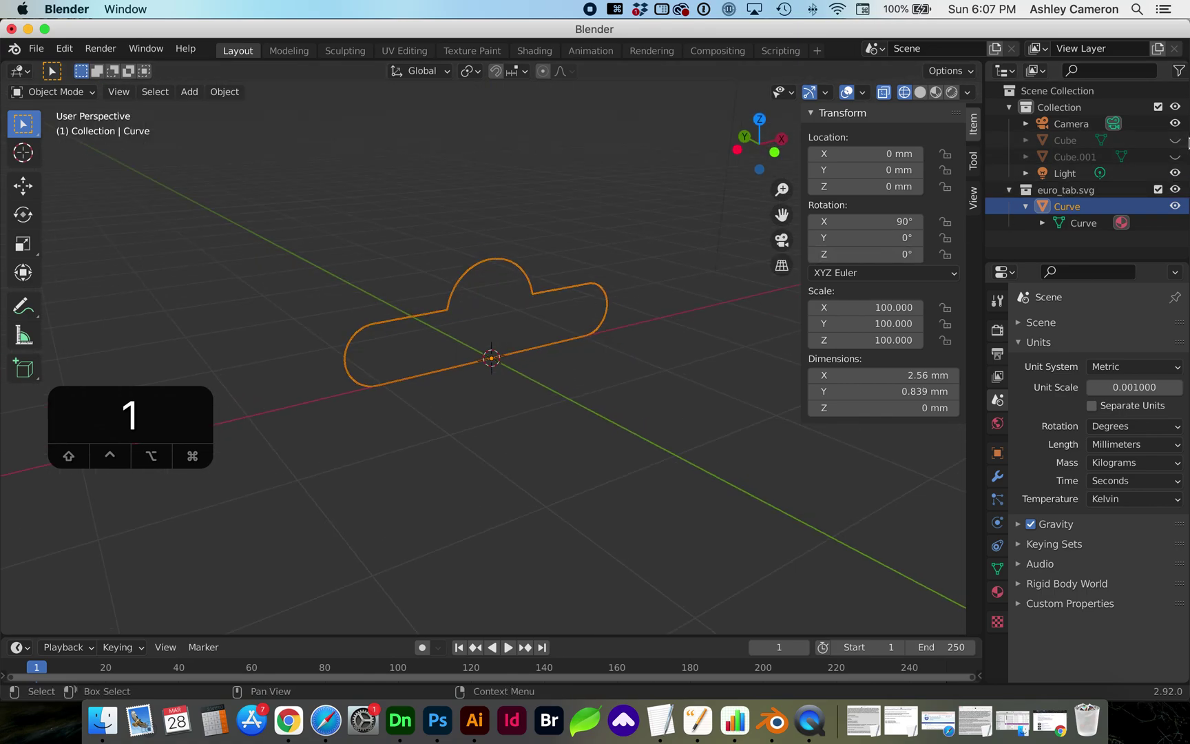
click(1176, 140)
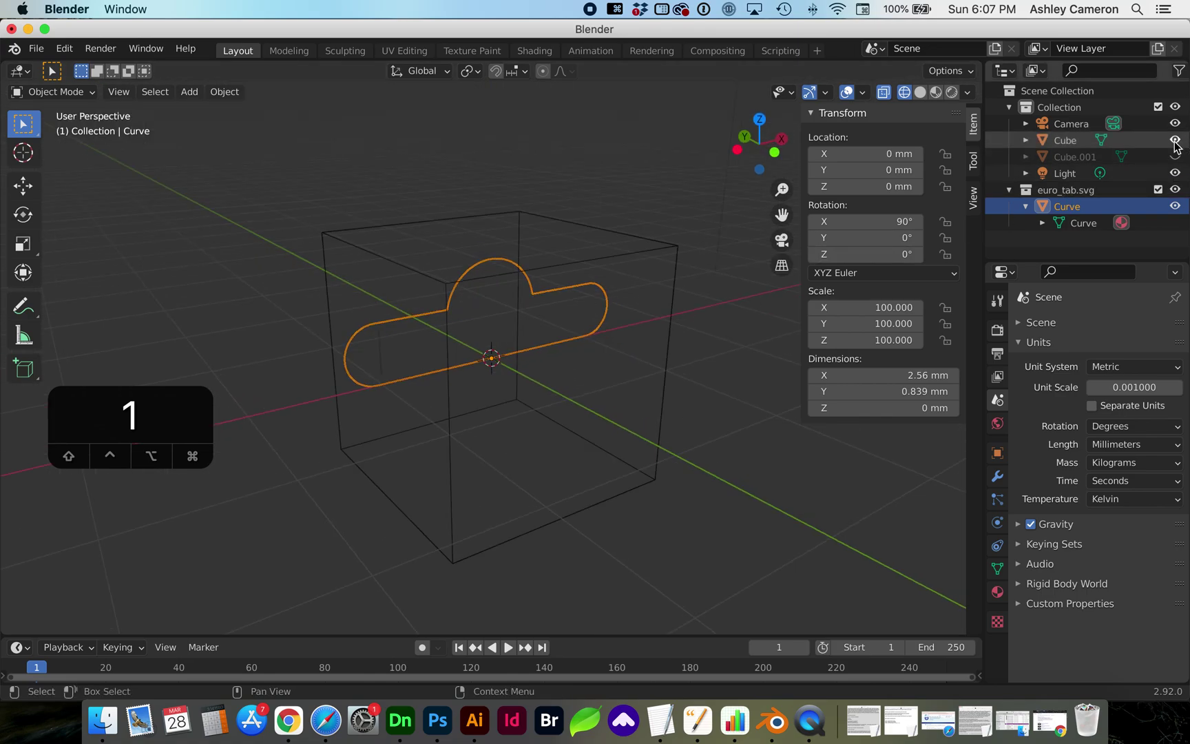
click(887, 89)
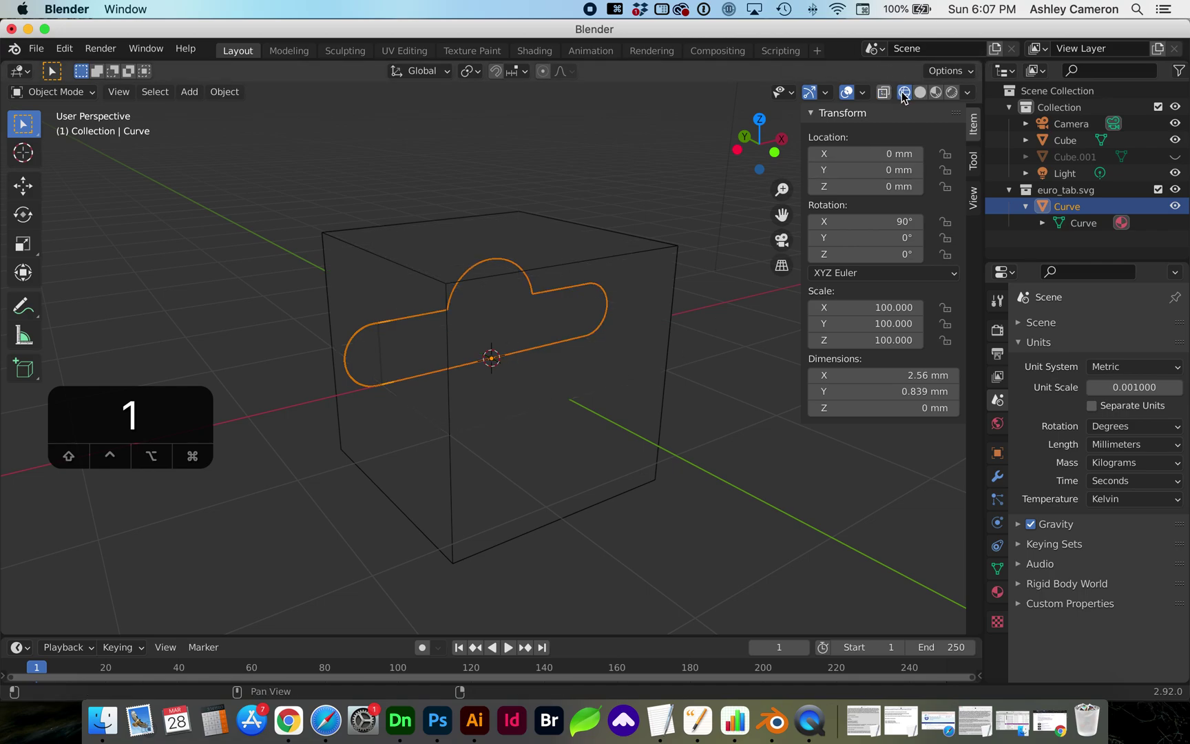
click(920, 92)
mouse_move(571, 364)
middle_down()
mouse_move(611, 397)
mouse_move(577, 369)
mouse_move(574, 381)
mouse_move(558, 353)
middle_up()
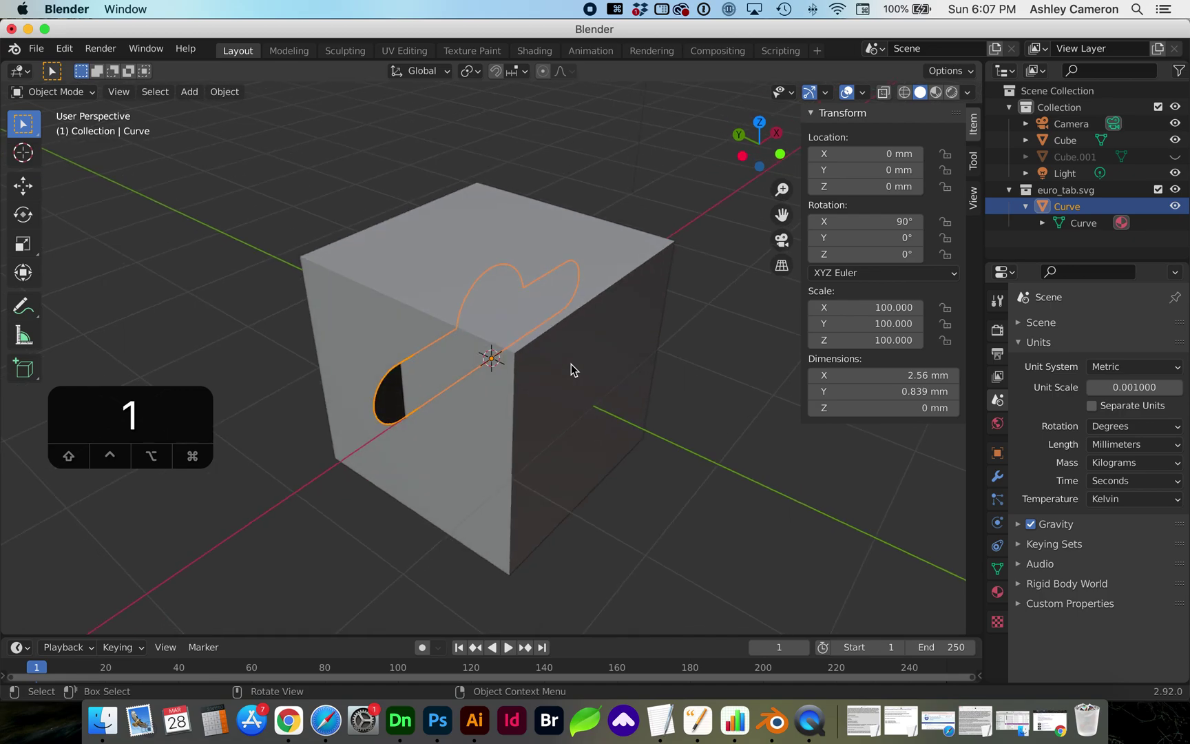
Scale the cube by a factor of 2 along the X axis.
click(568, 339)
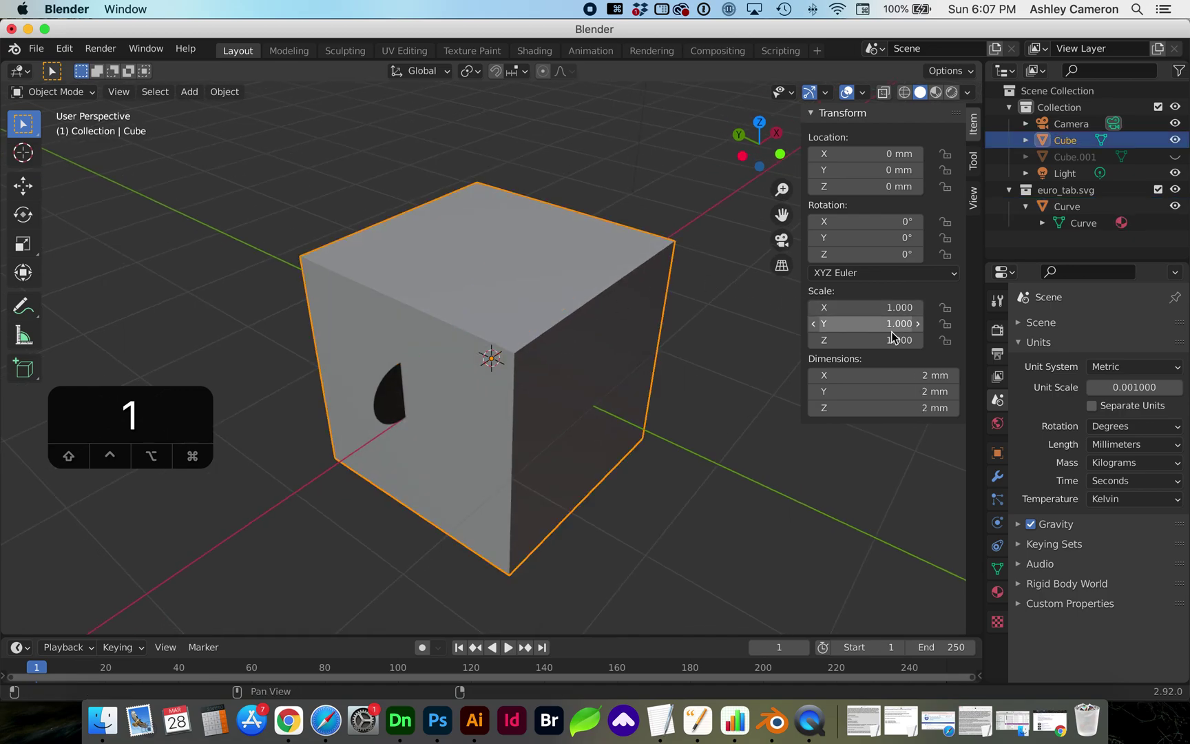
key(s)
key(2)
key(y)
key(x)
key(Return)
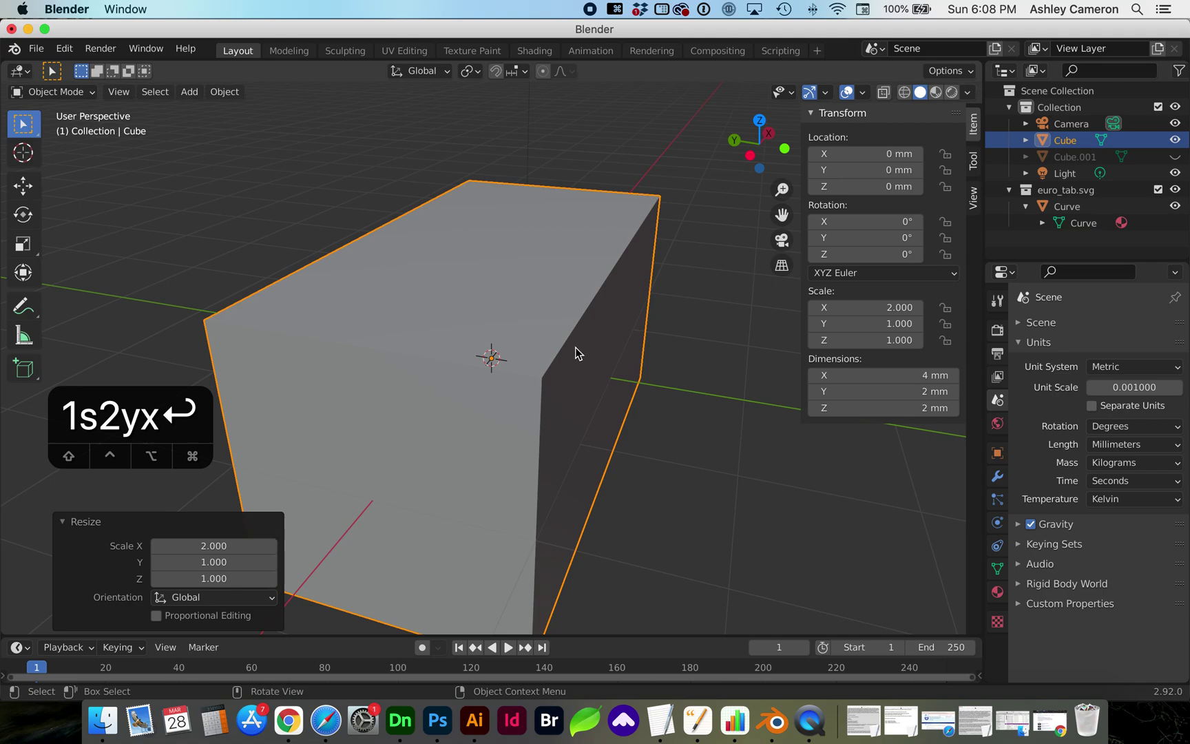
Scale the cube down along the Y axis into a thin plate about 0.033 mm thick.
key(s)
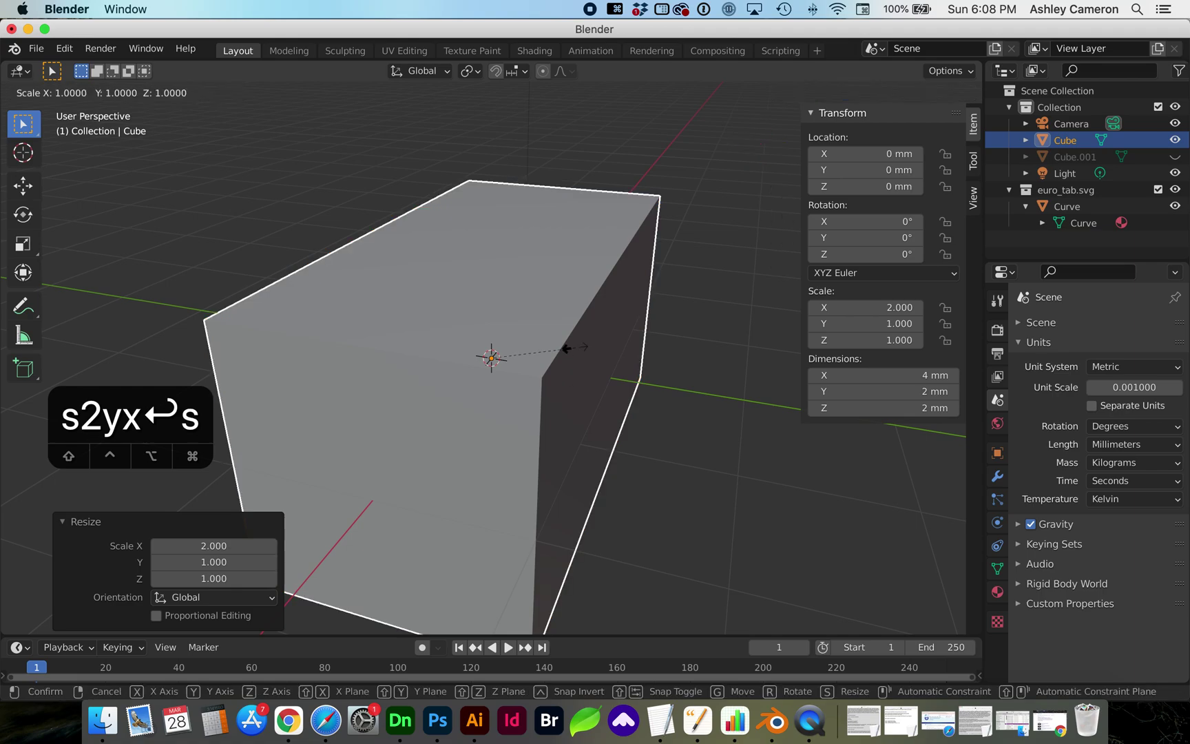
key(x)
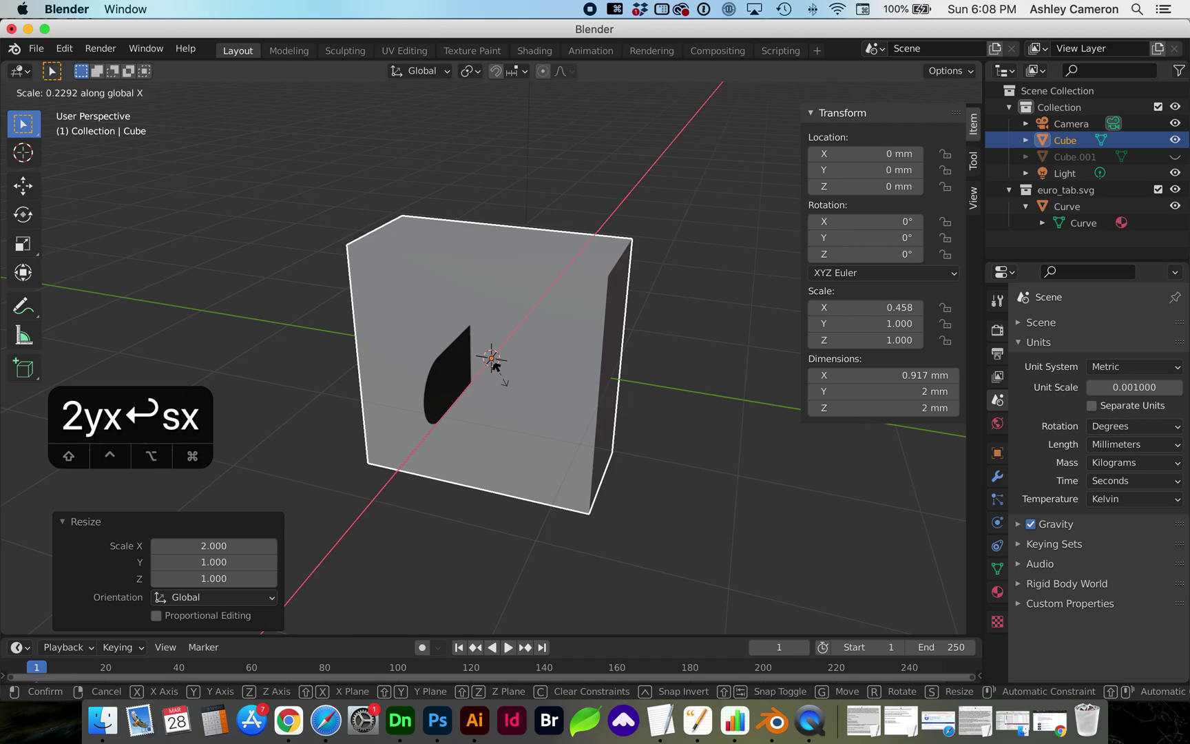
key(y)
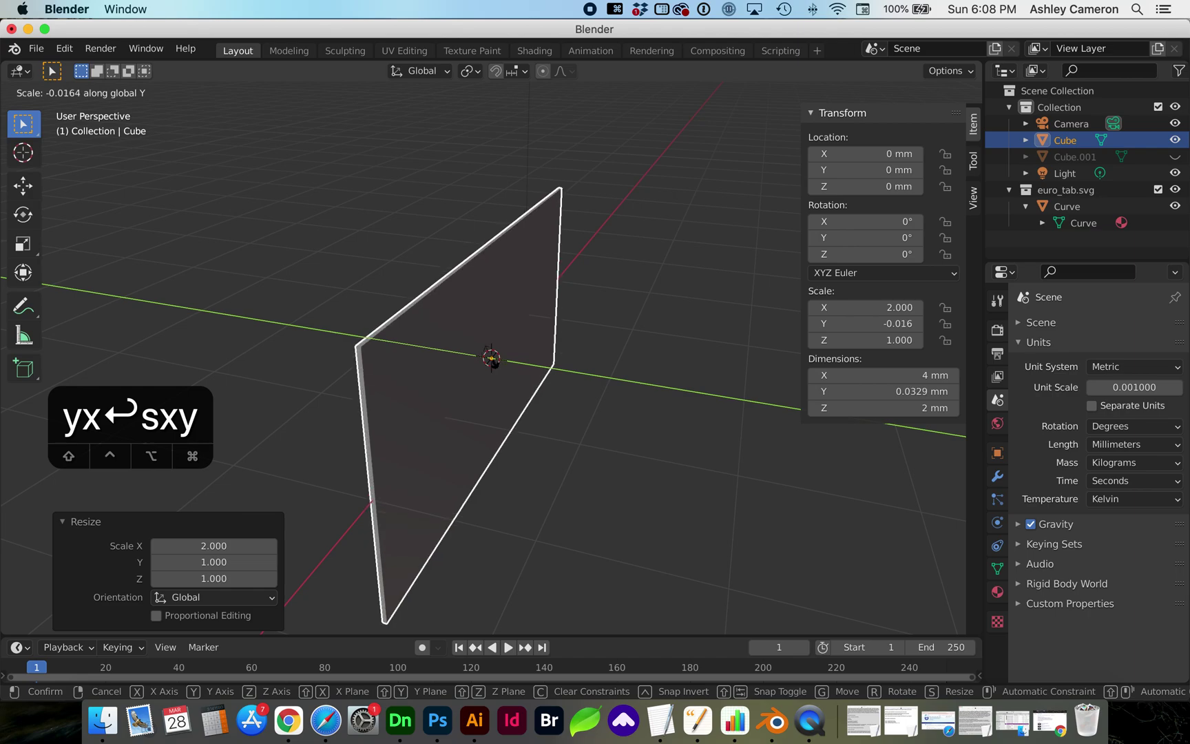
click(492, 358)
scroll(491, 358, left, 5)
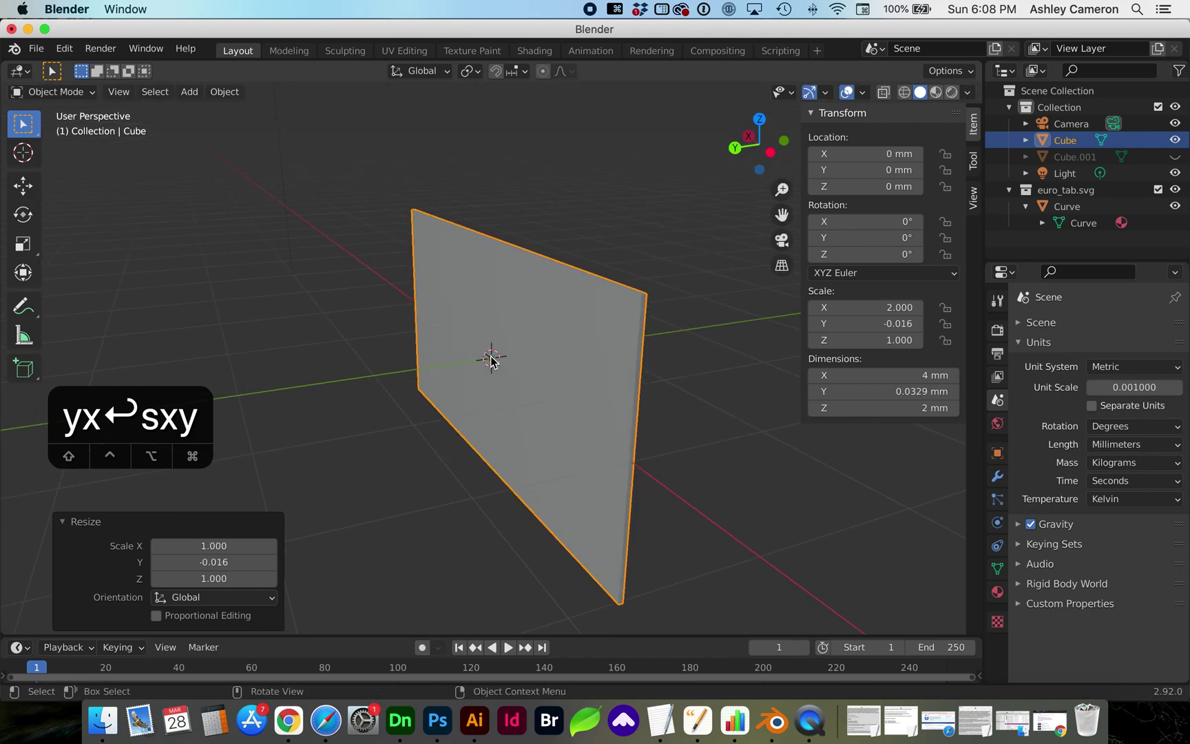
scroll(491, 357, right, 4)
Hide the plate and open the euro tab mesh in Edit Mode with face selection active.
click(1175, 140)
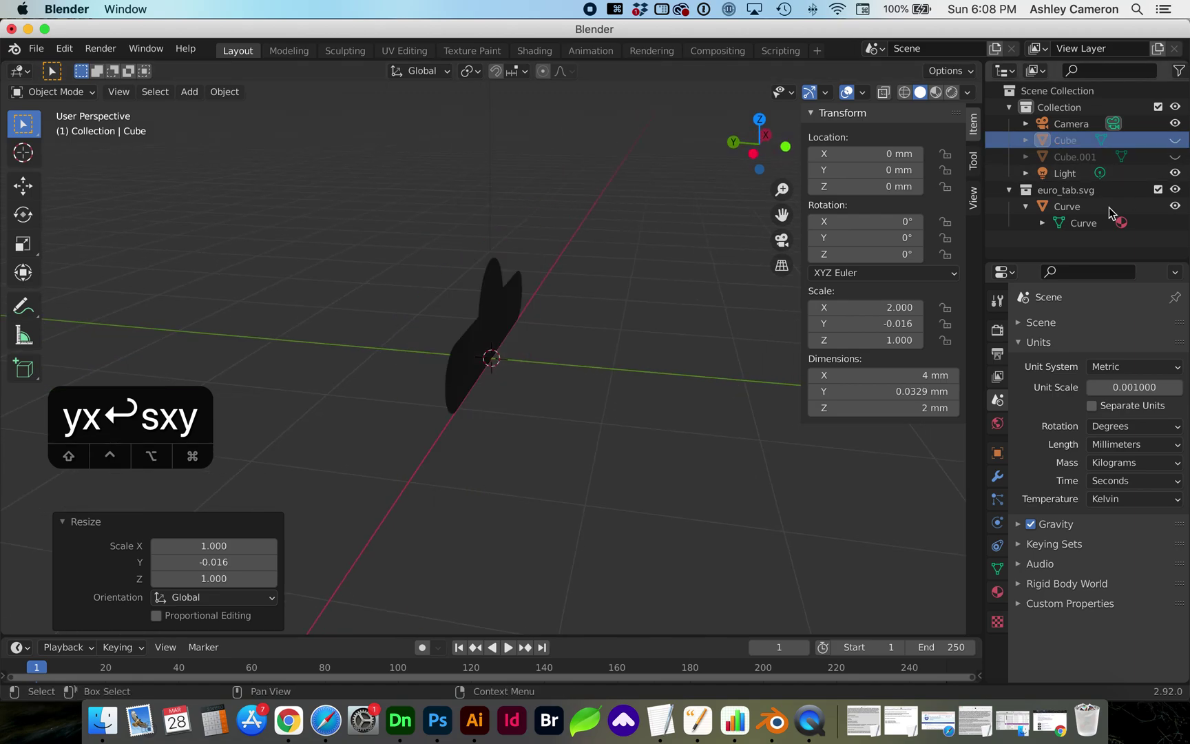
click(1086, 207)
scroll(614, 390, left, 5)
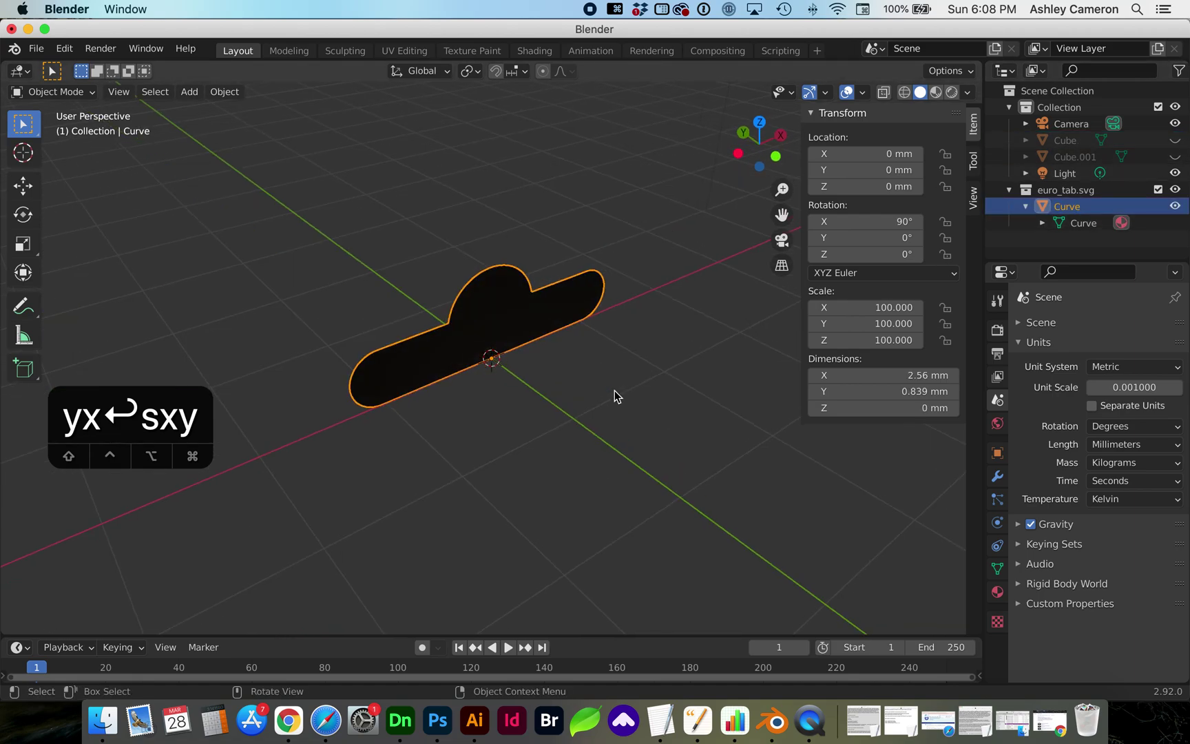
scroll(521, 323, left, 5)
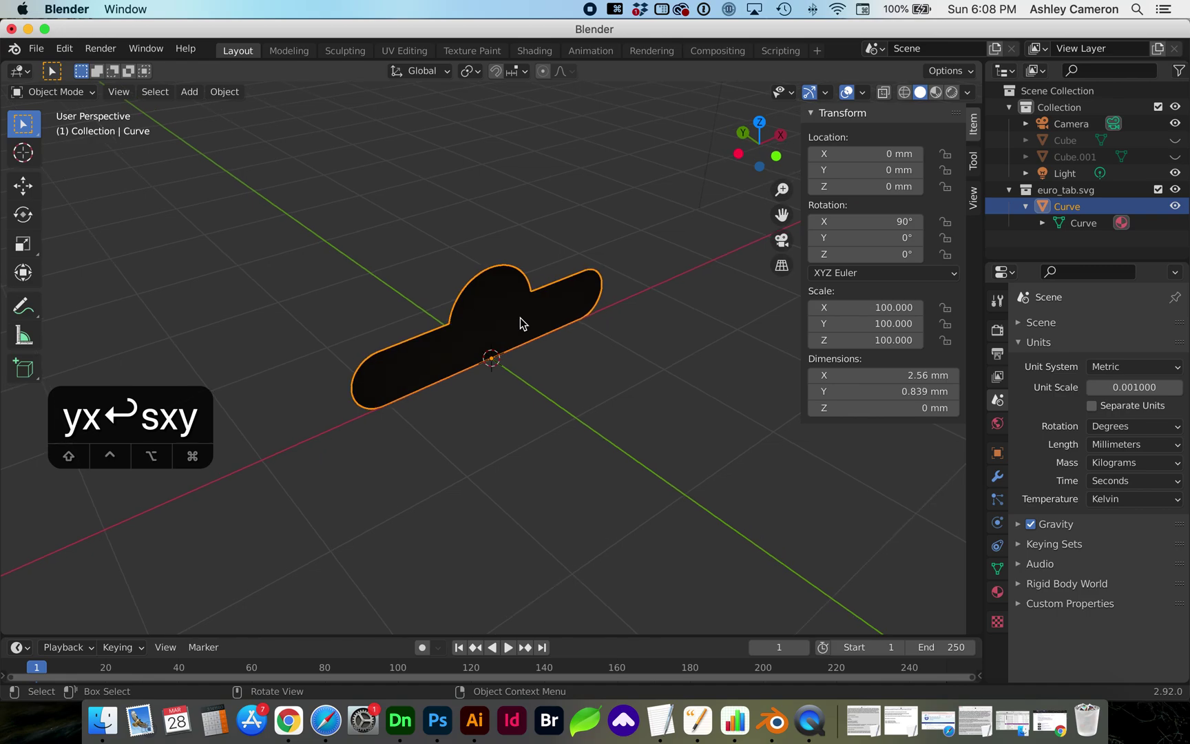
scroll(520, 323, right, 4)
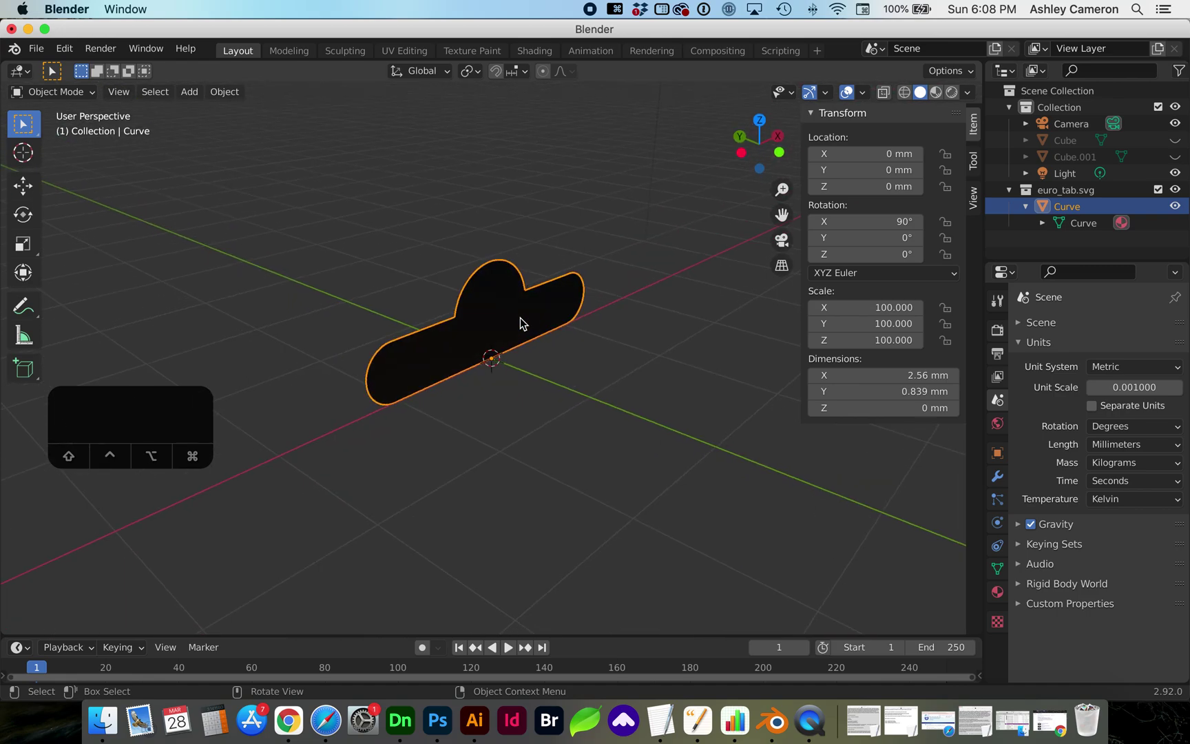
key(Tab)
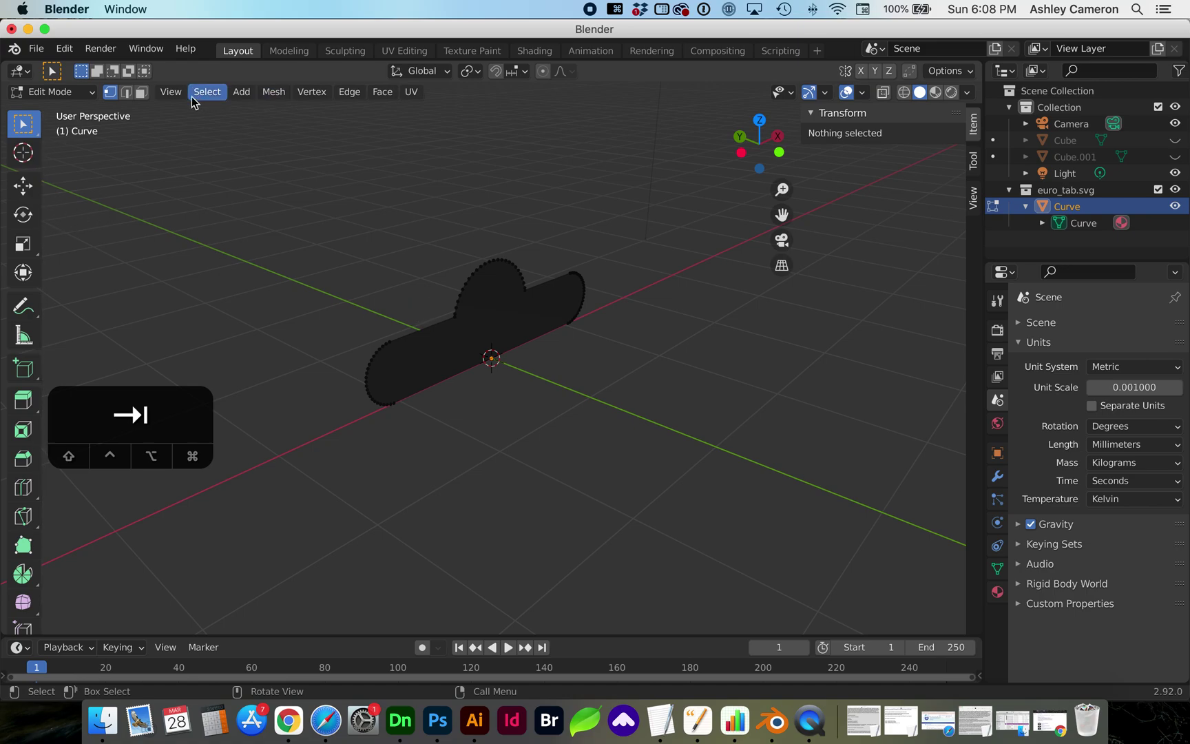
click(144, 91)
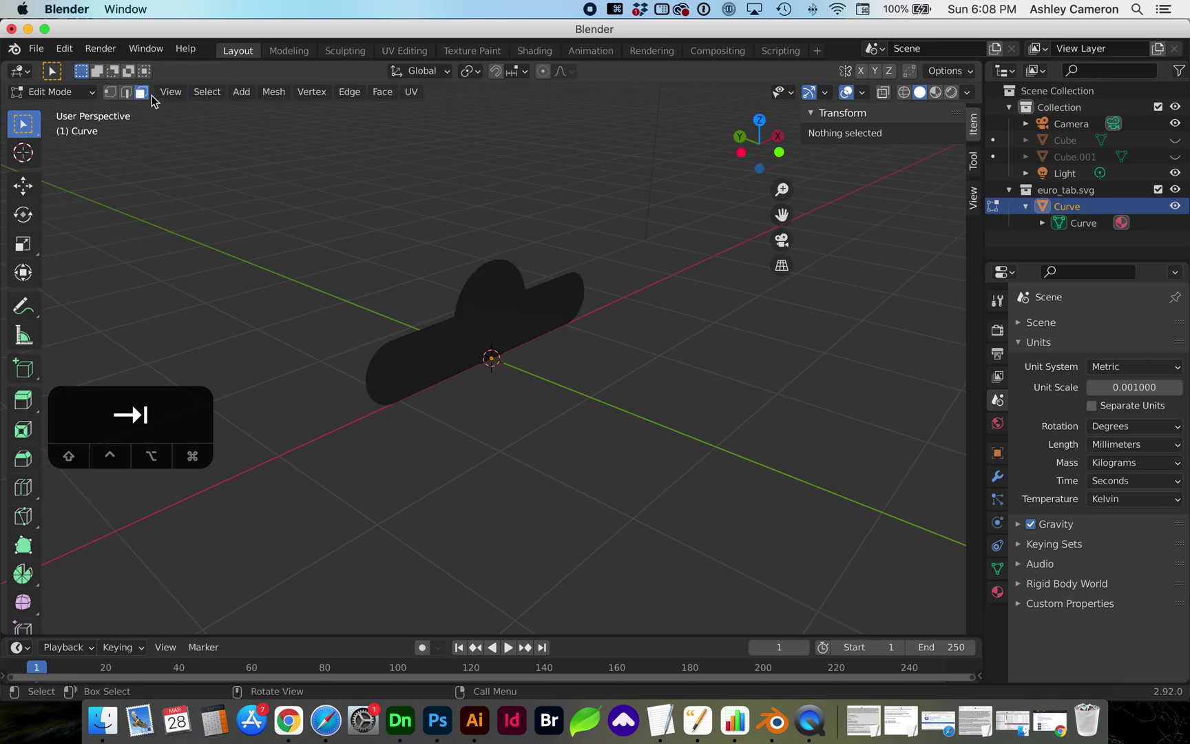
Extrude the euro tab's face about 0.16 mm along its normal, working in the right view.
click(480, 304)
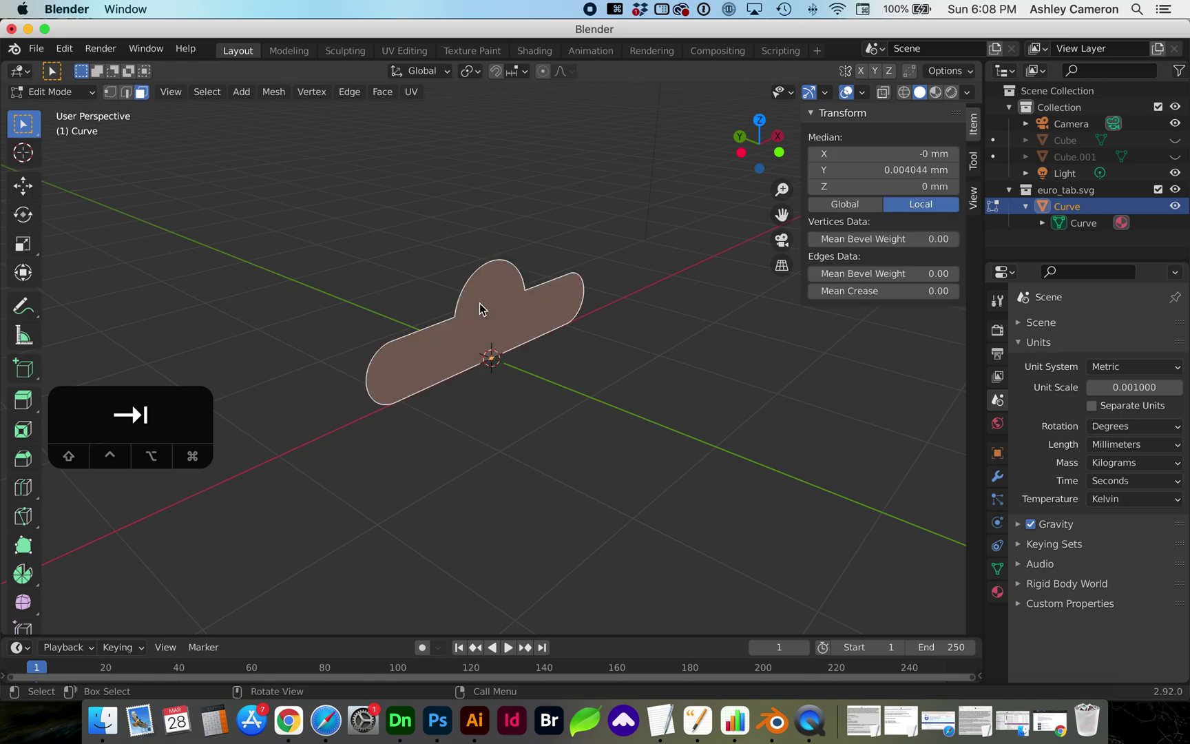
click(22, 400)
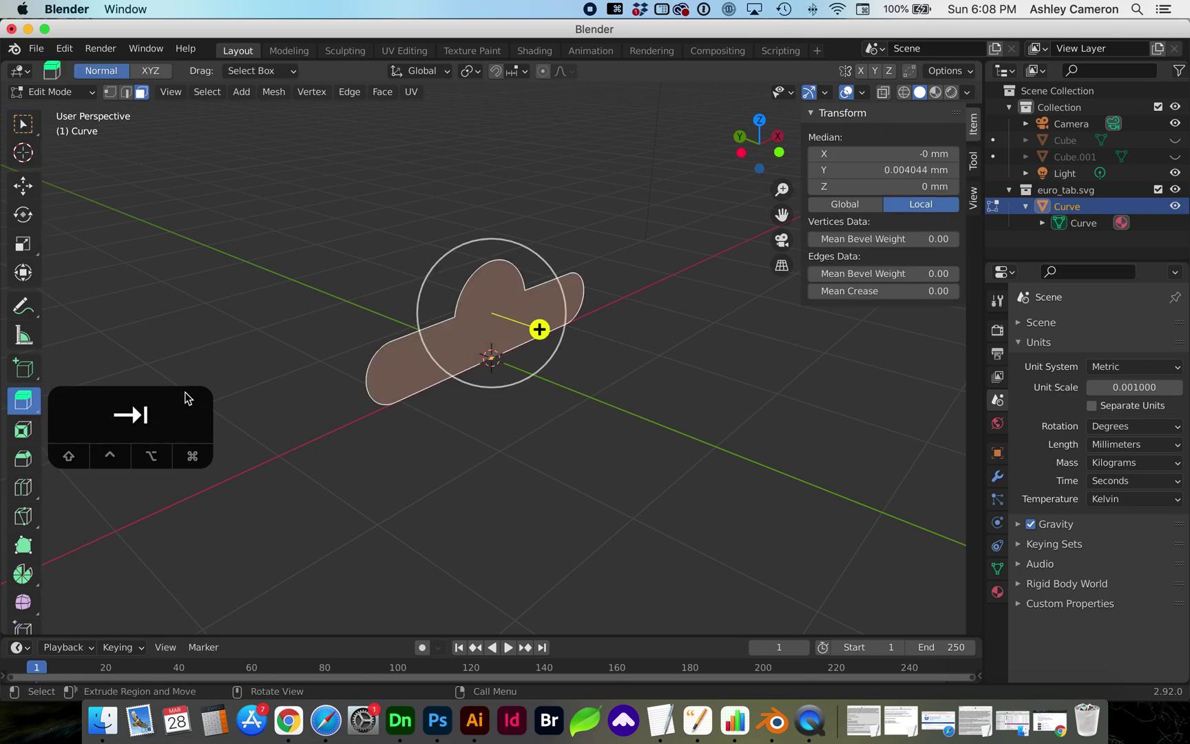
click(180, 475)
click(519, 341)
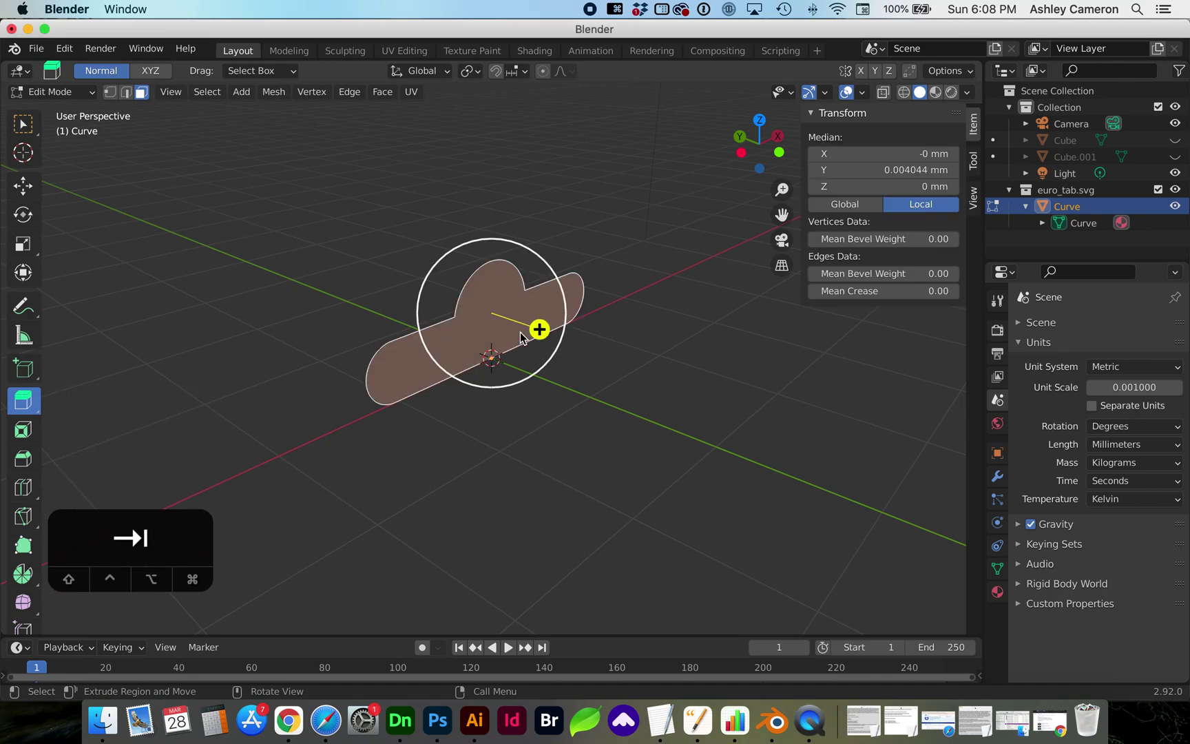
key(3)
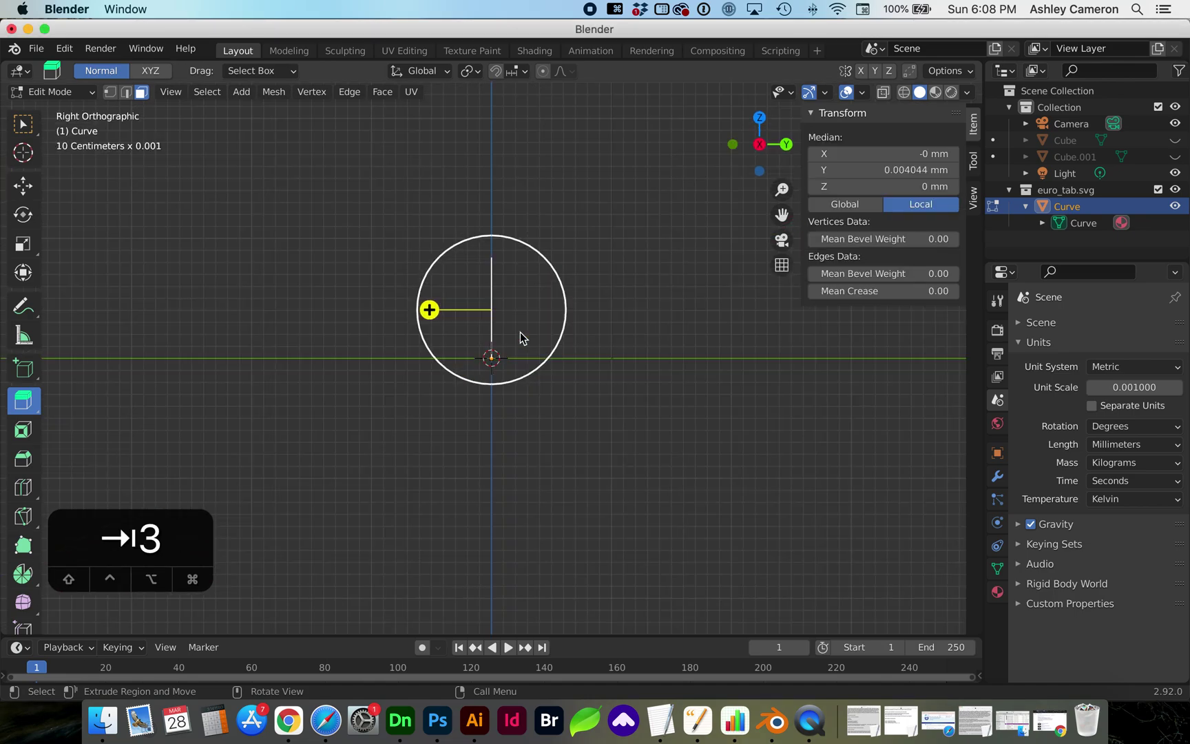
drag(428, 311, 412, 311)
Move the whole extruded tab about 0.083 mm along Y to center it on the plate, and unhide the plate.
click(22, 124)
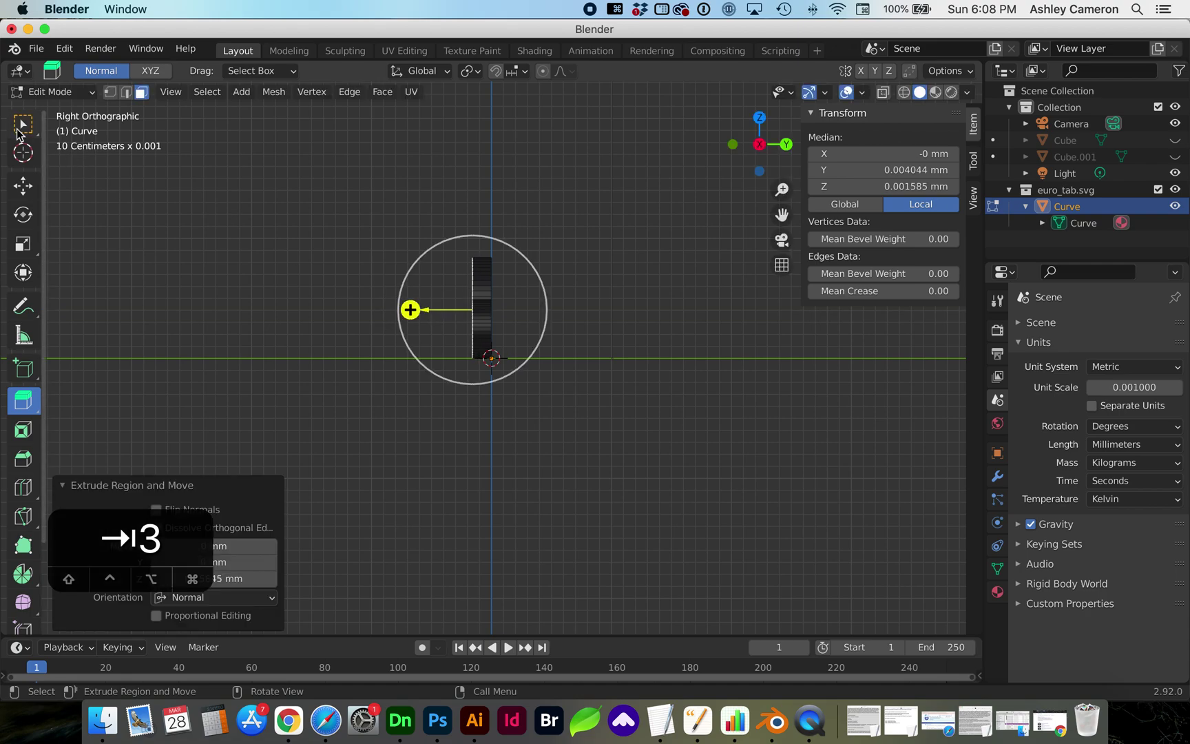
key(a)
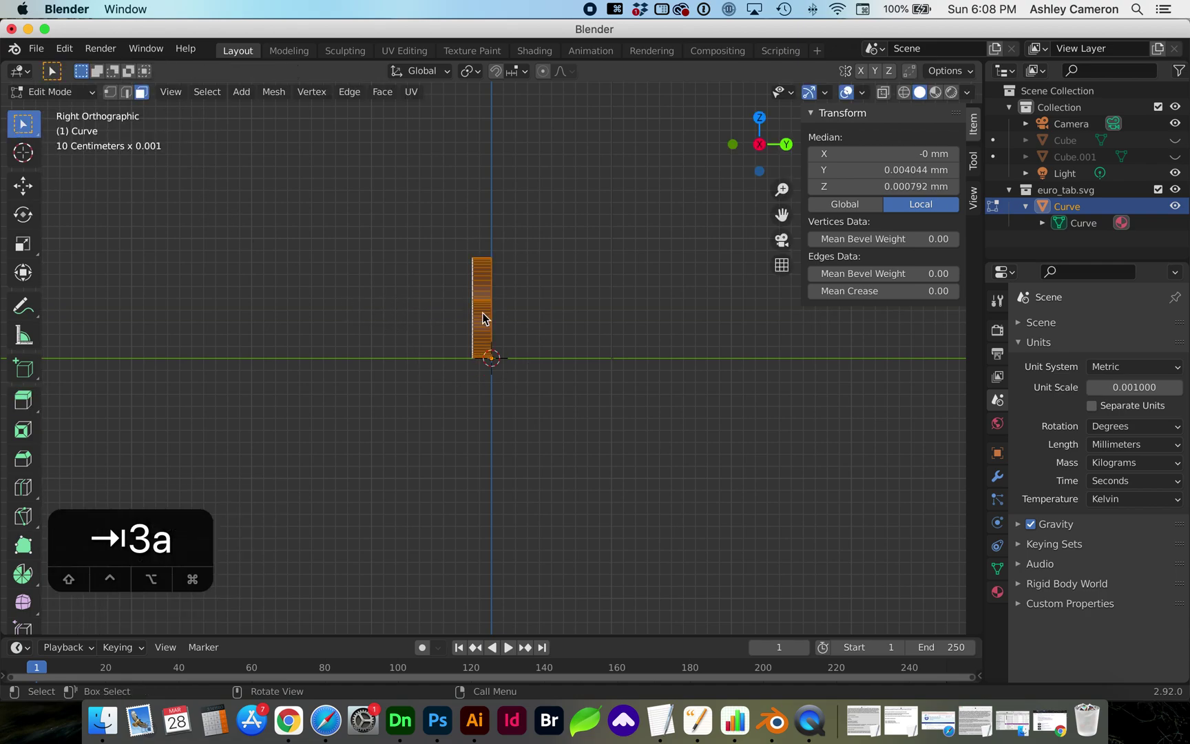
click(23, 186)
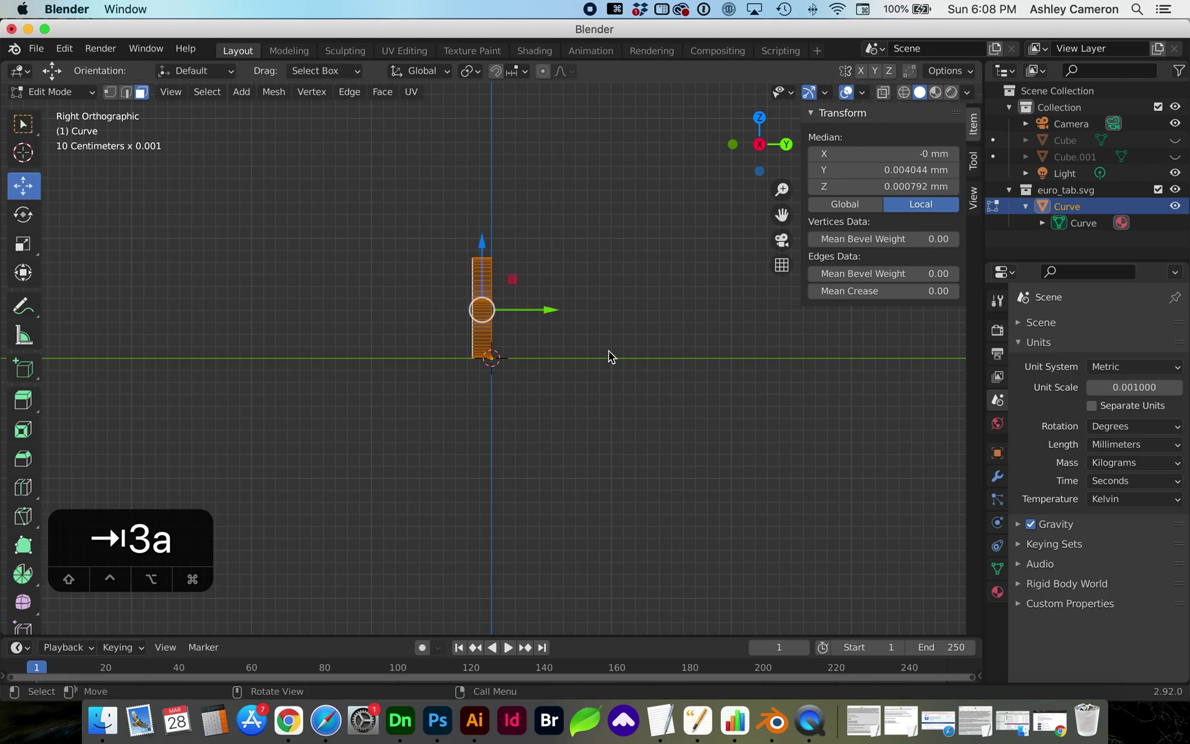
drag(545, 308, 558, 309)
click(1176, 139)
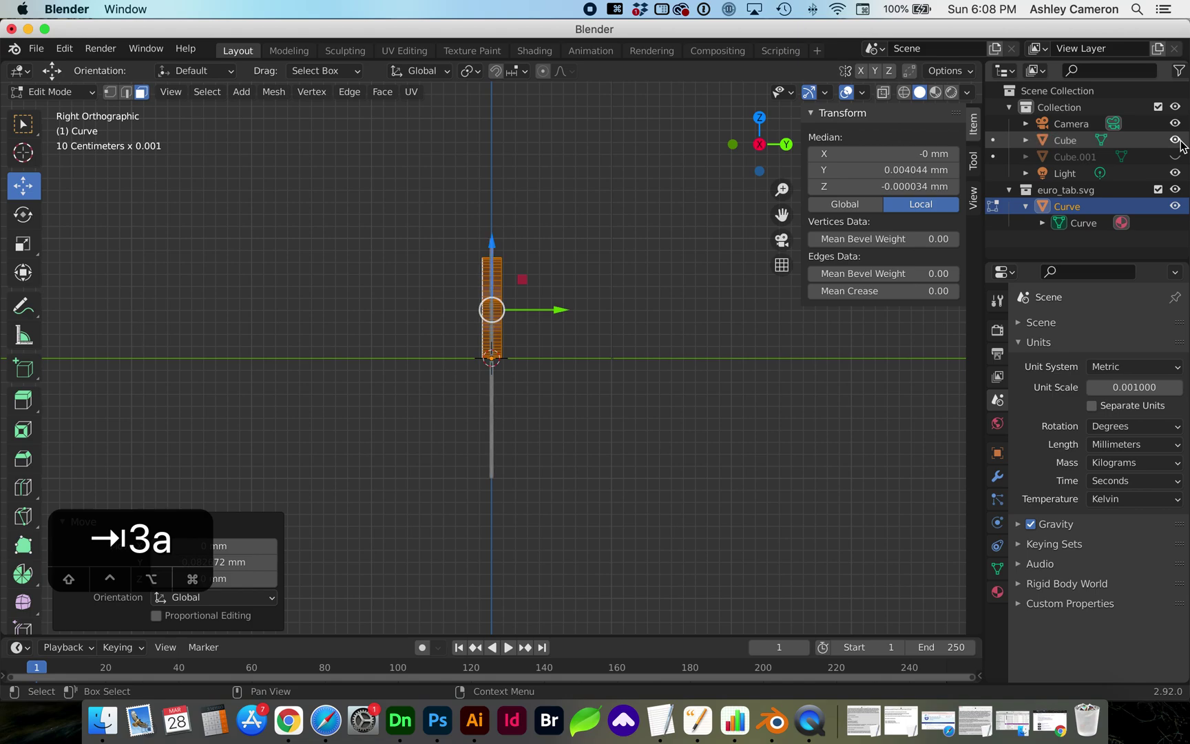
scroll(670, 372, right, 5)
scroll(670, 372, up, 5)
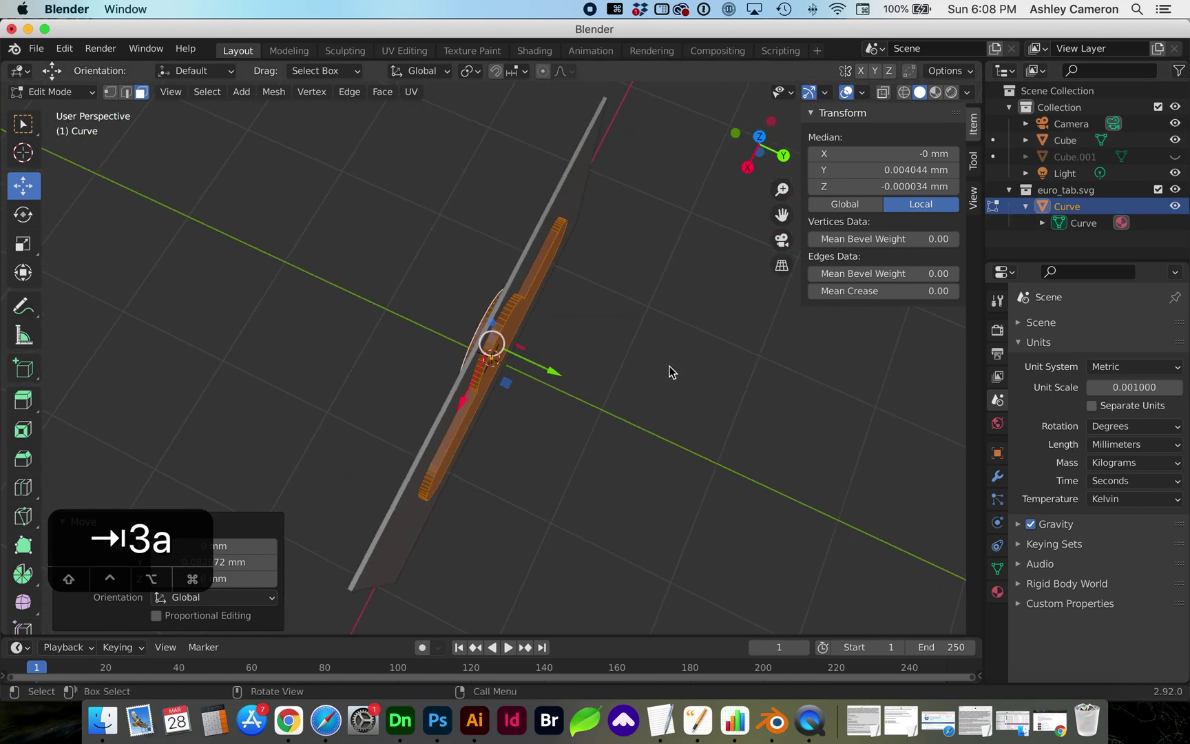
scroll(670, 366, left, 15)
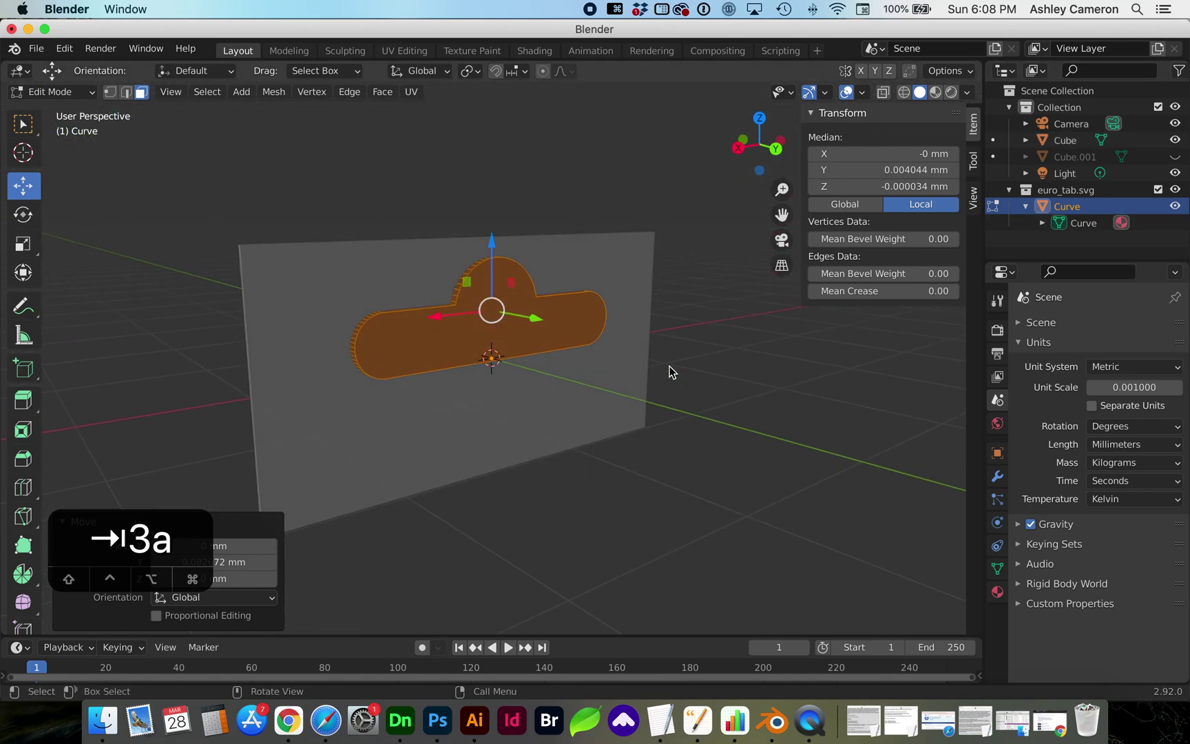
Select only the tab's front and back faces and mark their edges as sharp.
click(713, 344)
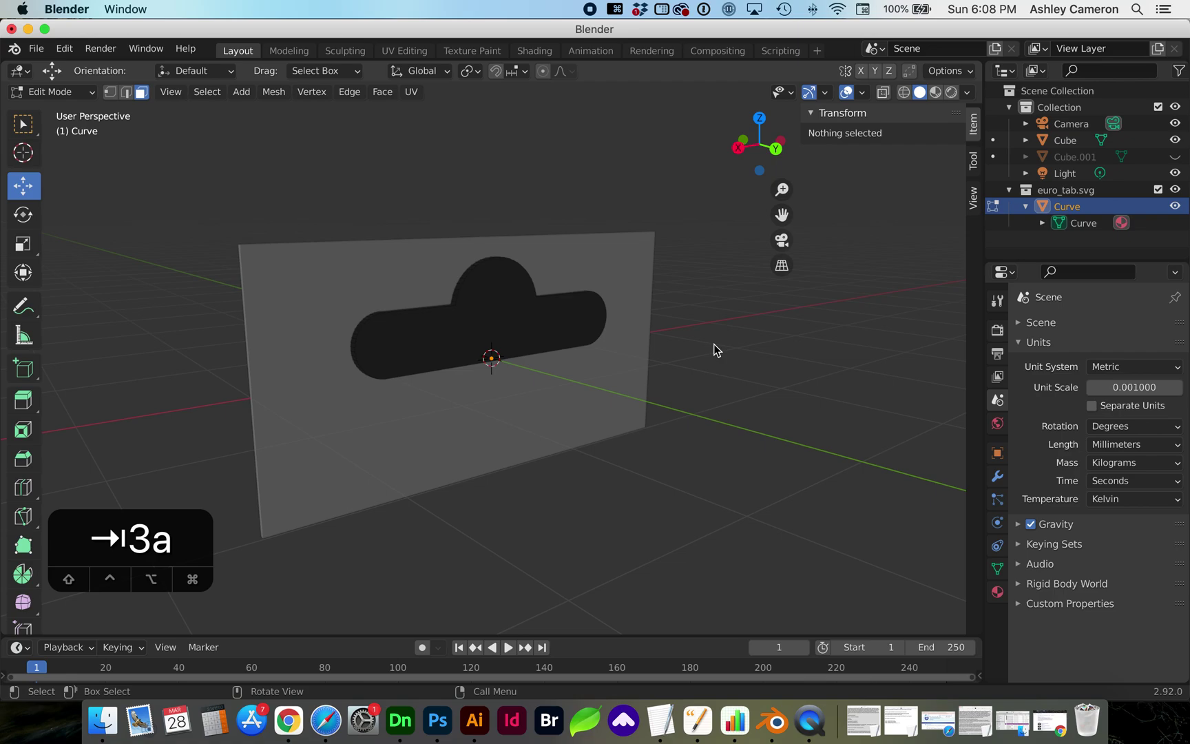
click(497, 321)
scroll(491, 321, left, 15)
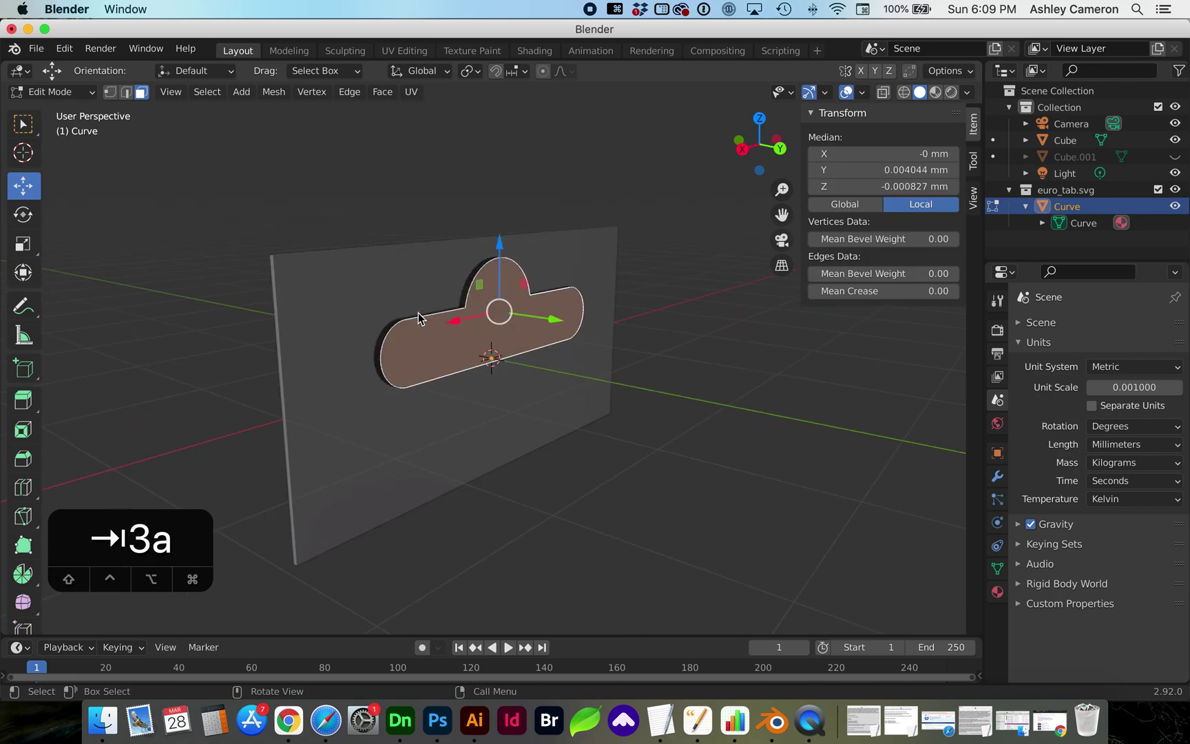
shift+click(484, 308)
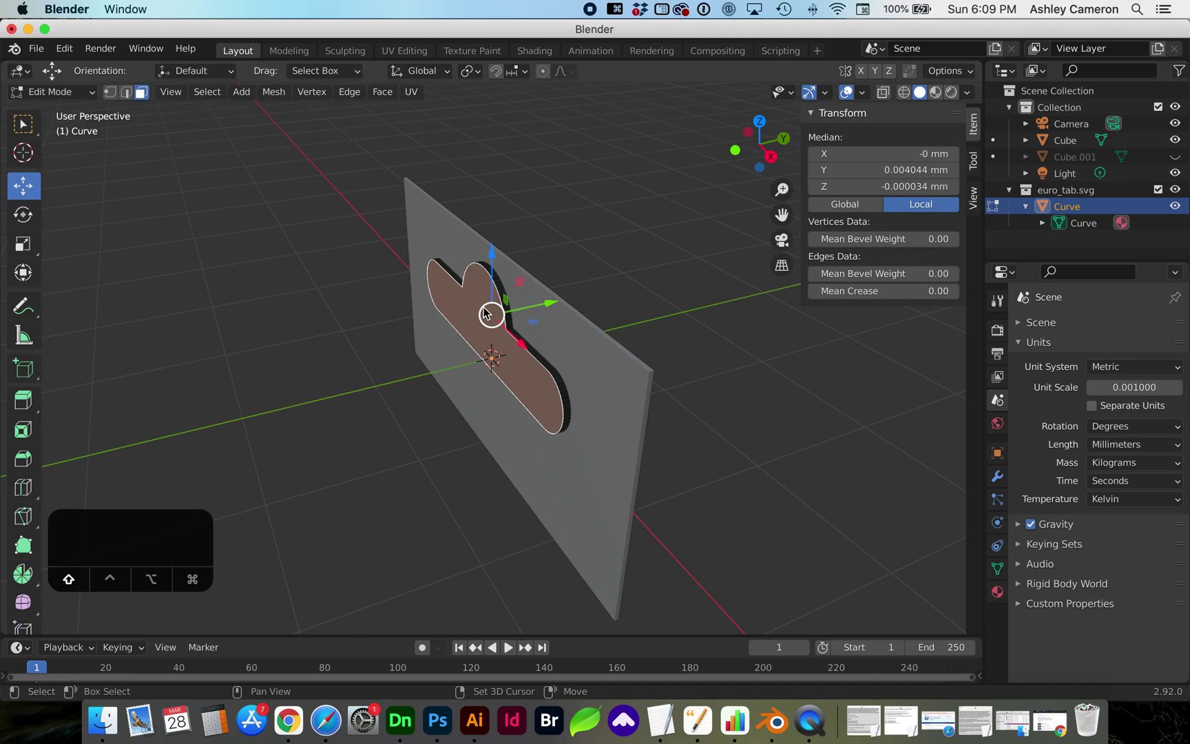
click(350, 93)
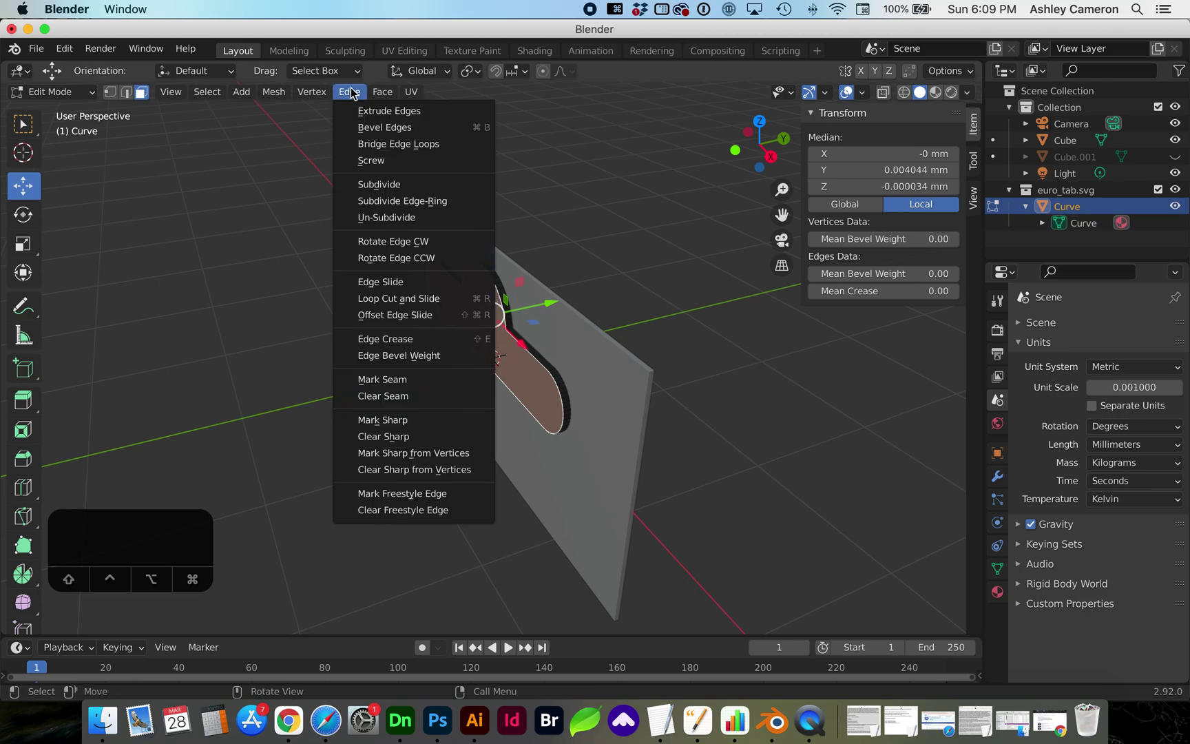
click(416, 420)
Apply smooth shading to all faces of the tab mesh.
scroll(644, 313, right, 5)
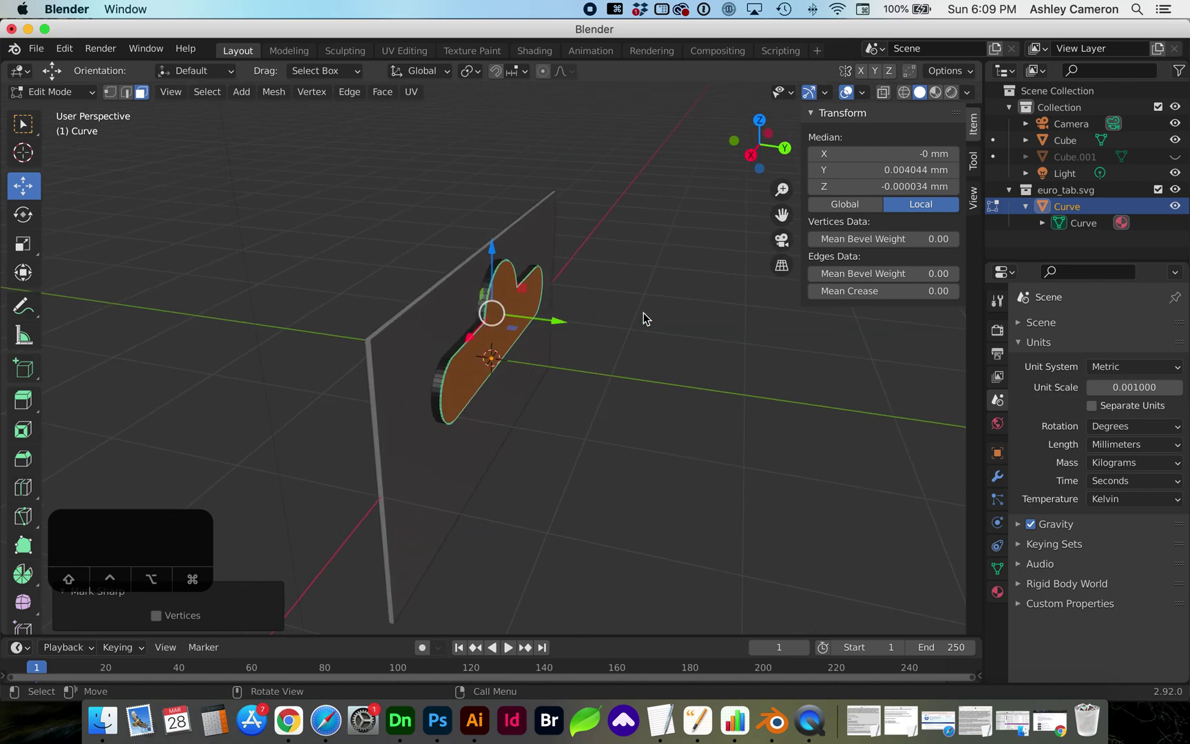
scroll(643, 312, right, 5)
scroll(643, 313, left, 5)
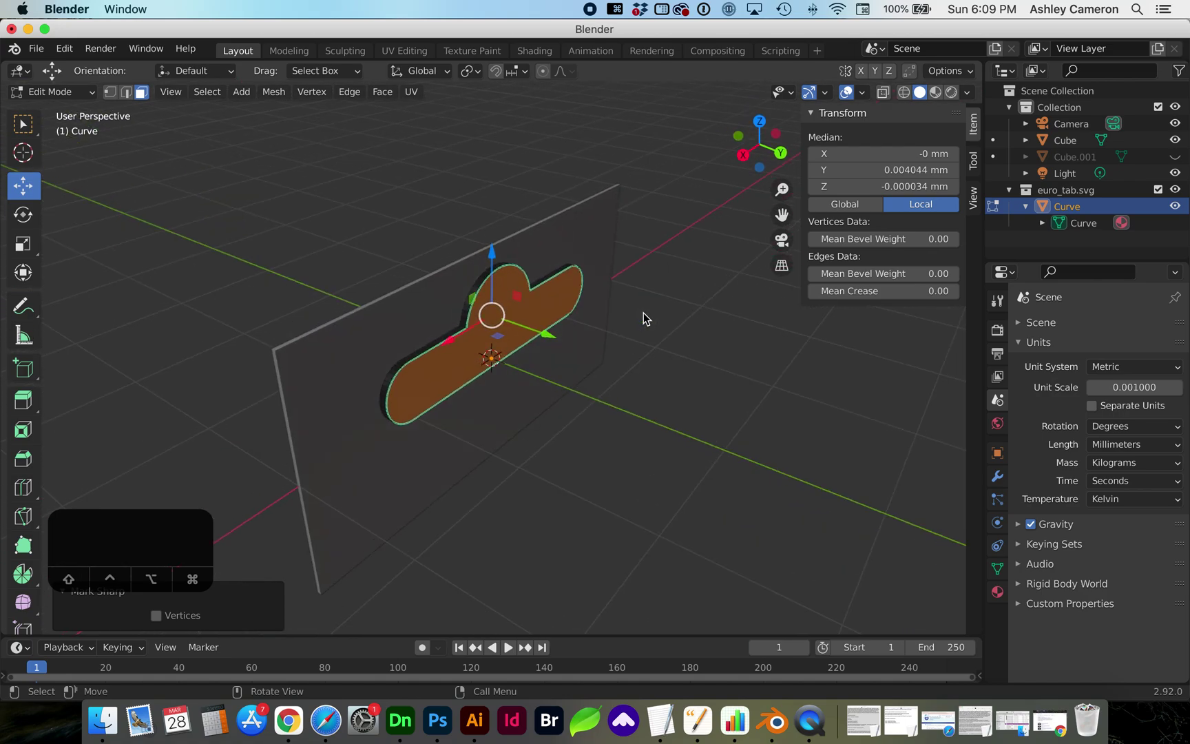
key(a)
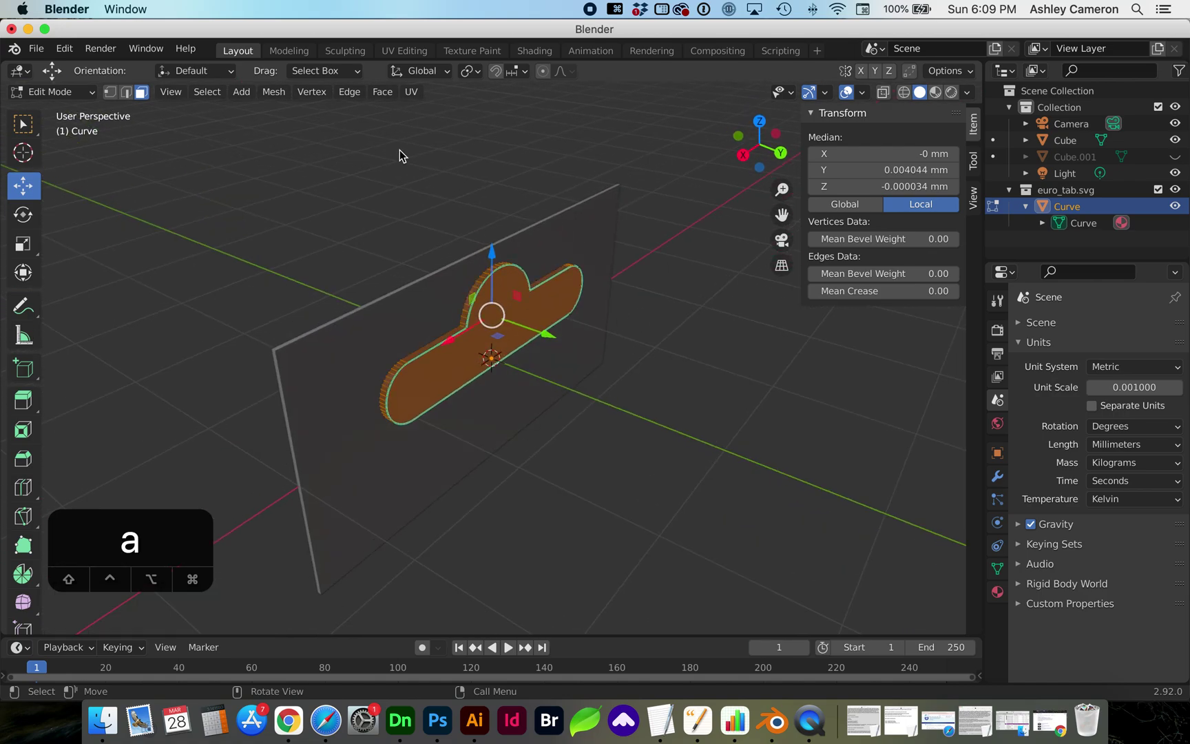
click(382, 92)
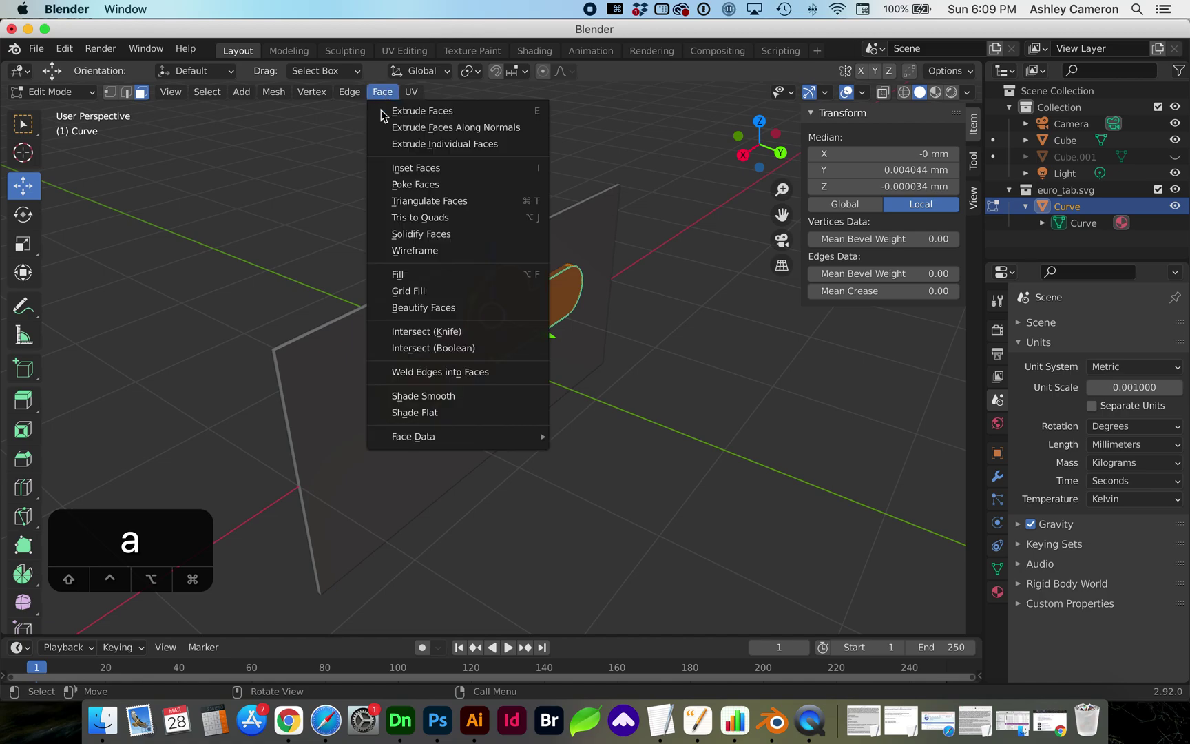
click(444, 398)
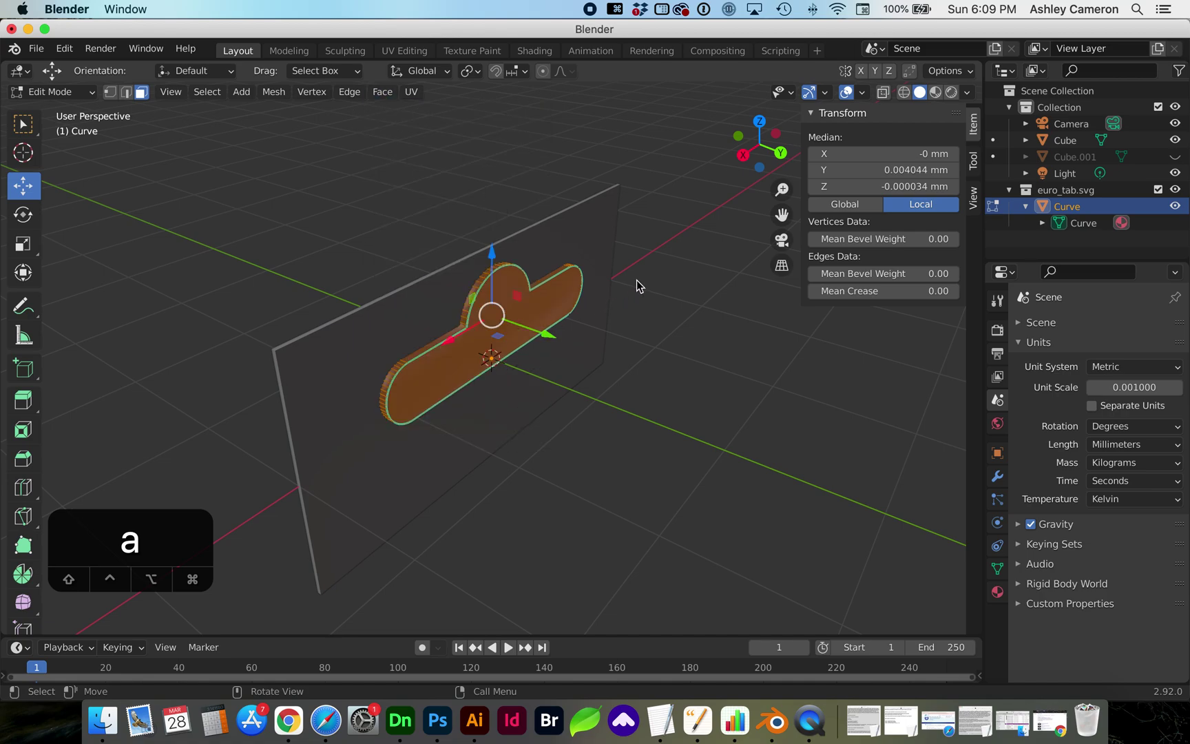
Select the tab's large front and back faces and set them to flat shading.
key(a)
click(505, 305)
scroll(504, 303, left, 5)
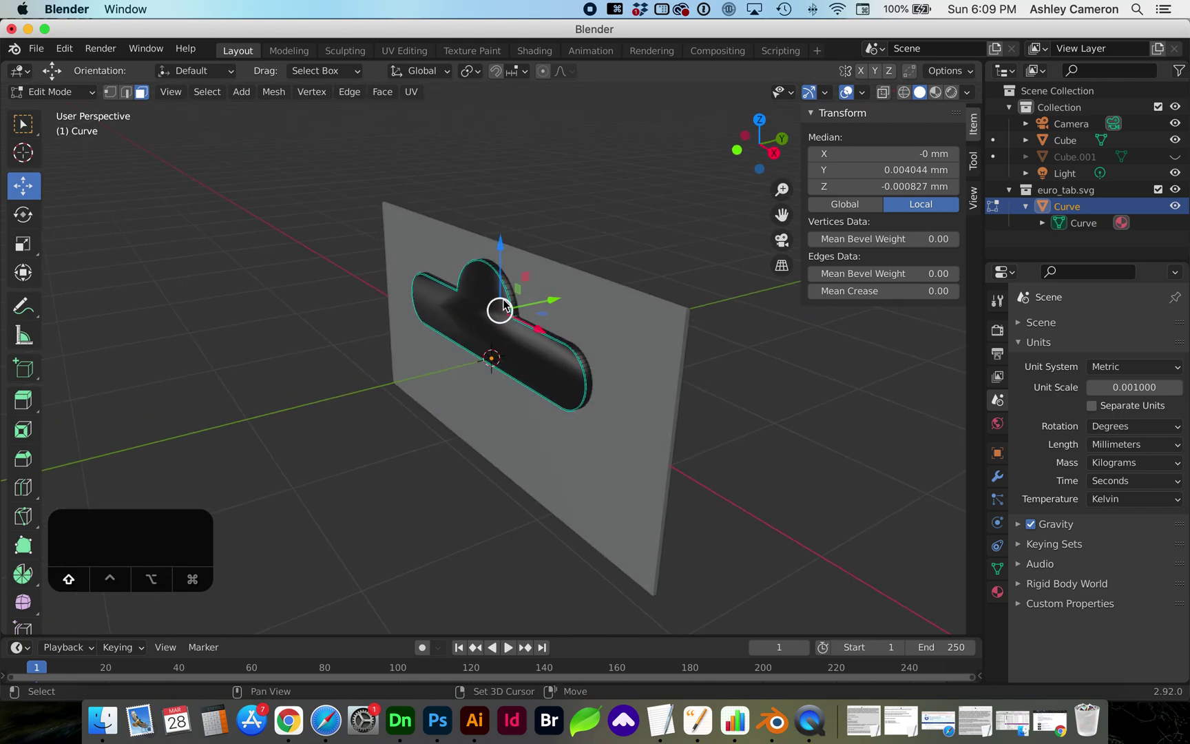
scroll(493, 312, right, 10)
click(384, 92)
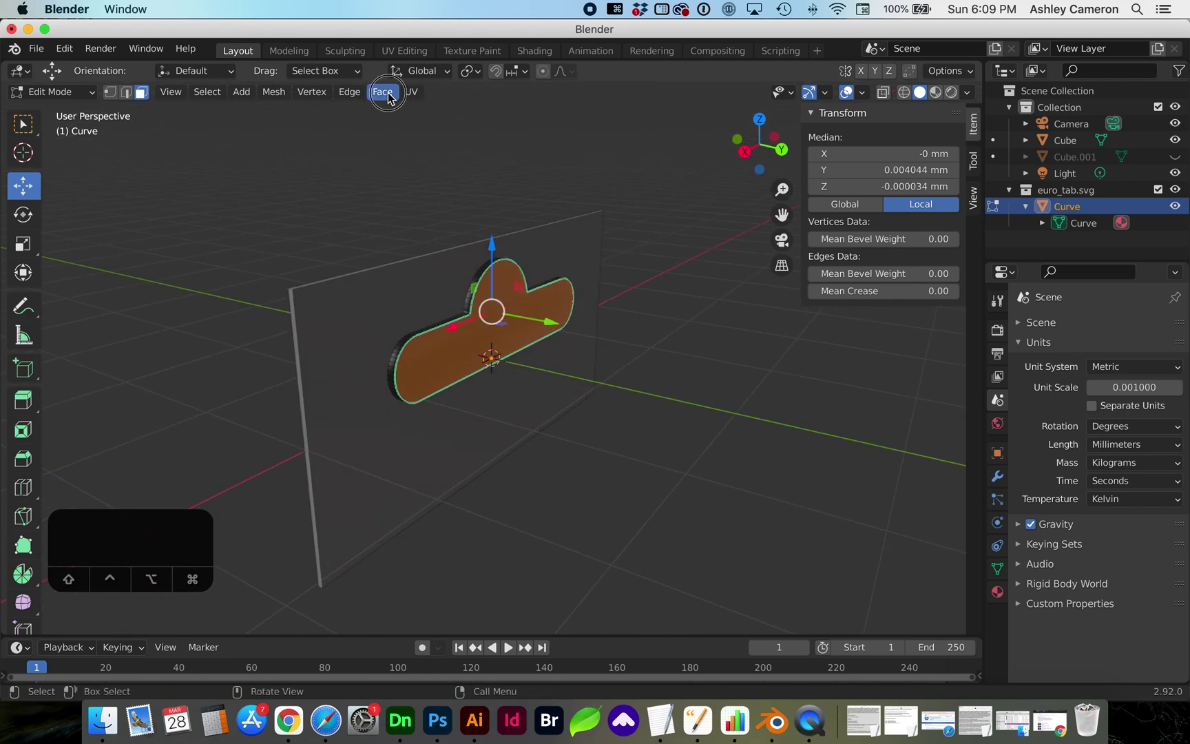
click(430, 408)
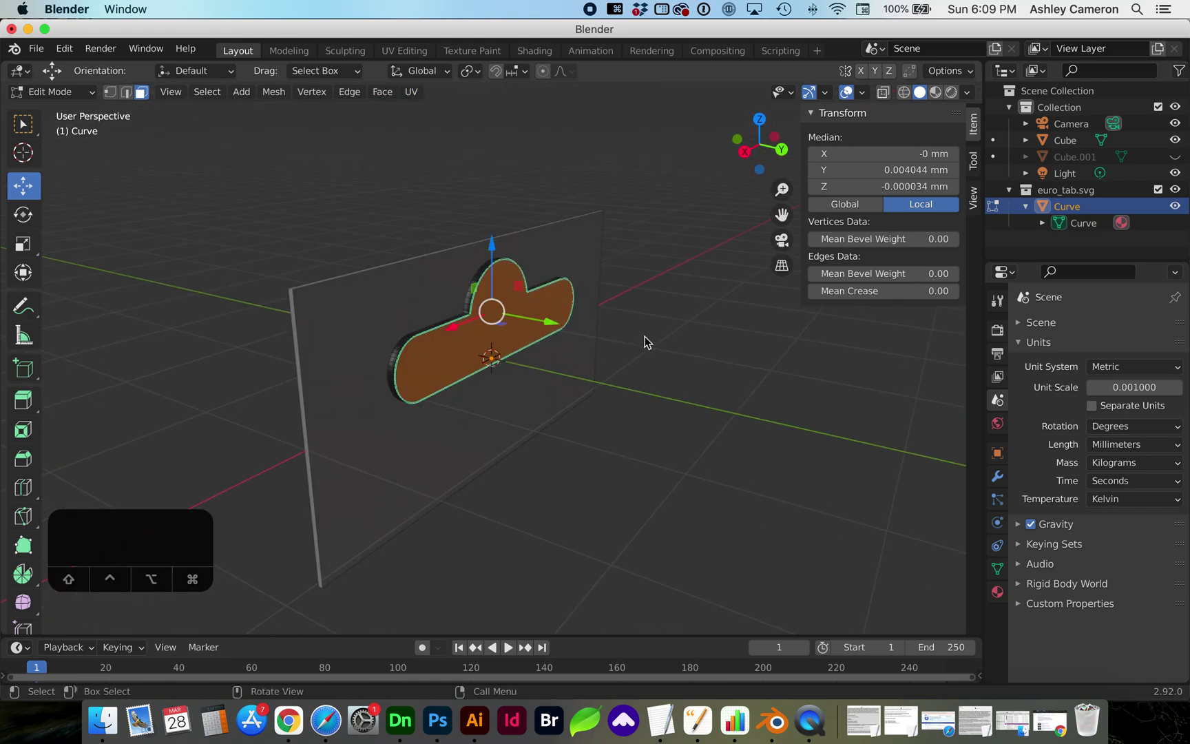
Try to move the tab's front face down along Z in the front view, and undo the move.
scroll(645, 342, right, 5)
scroll(645, 342, up, 5)
scroll(645, 343, down, 5)
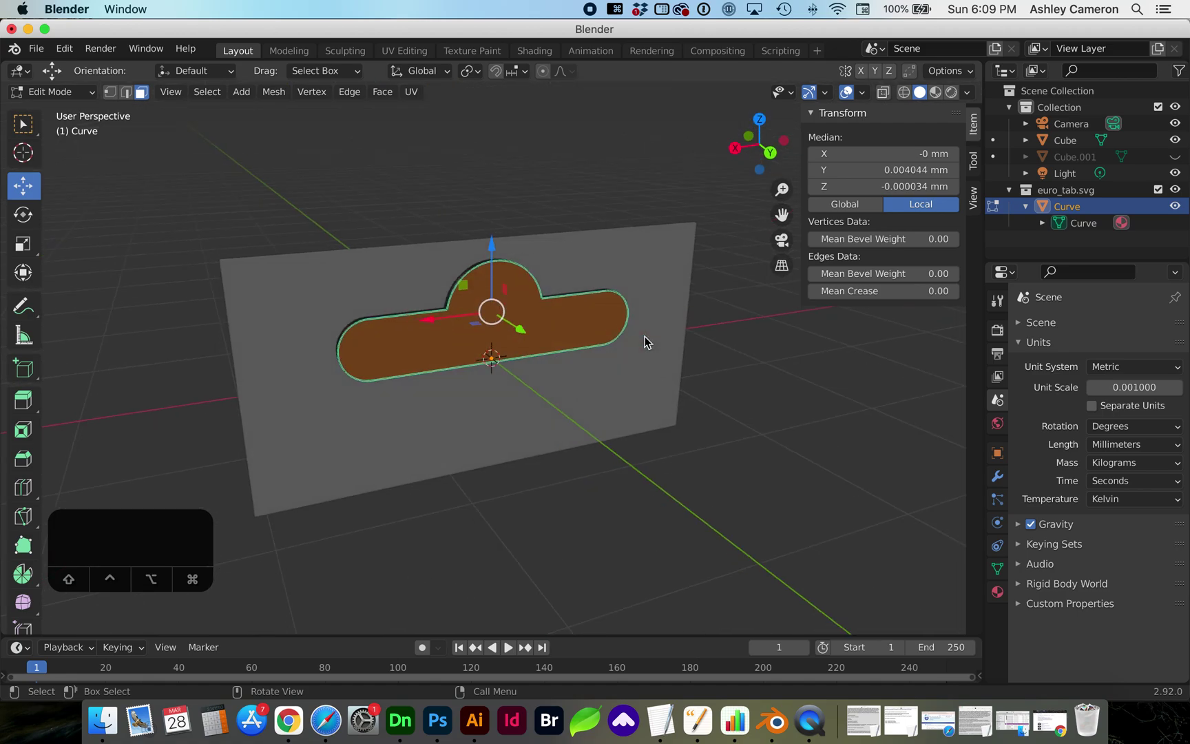
scroll(645, 335, right, 3)
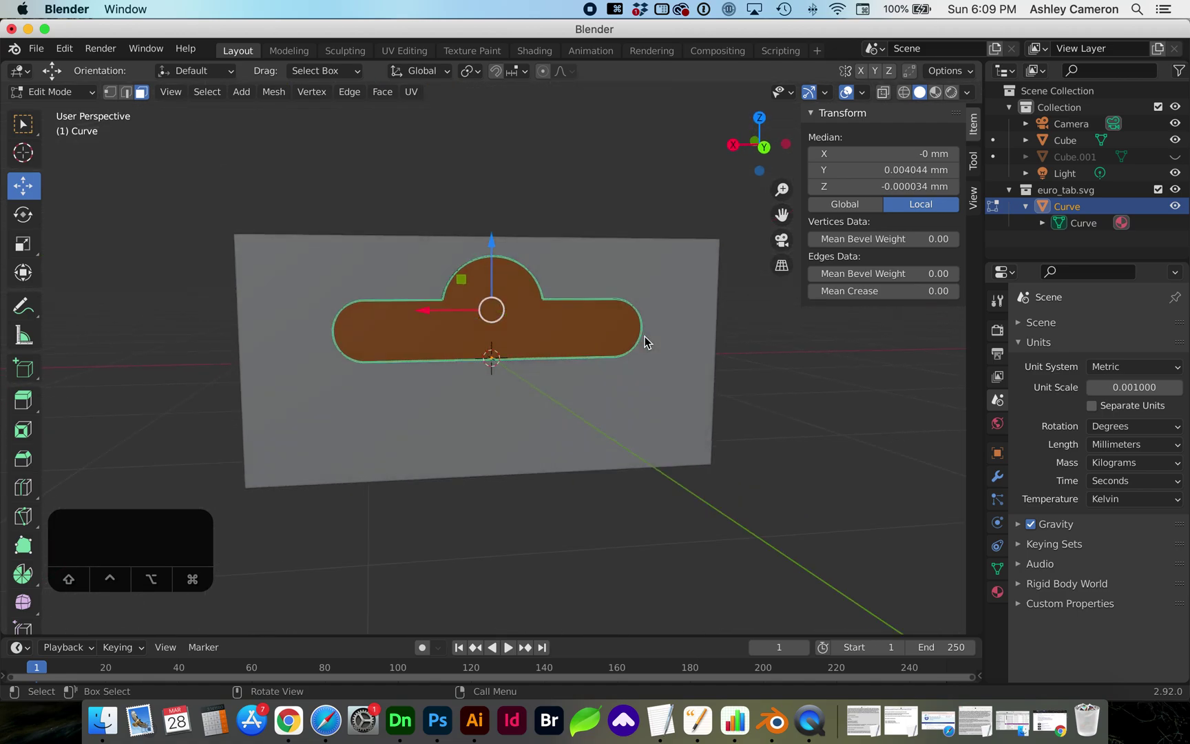
key(KP_1)
key(a)
click(22, 124)
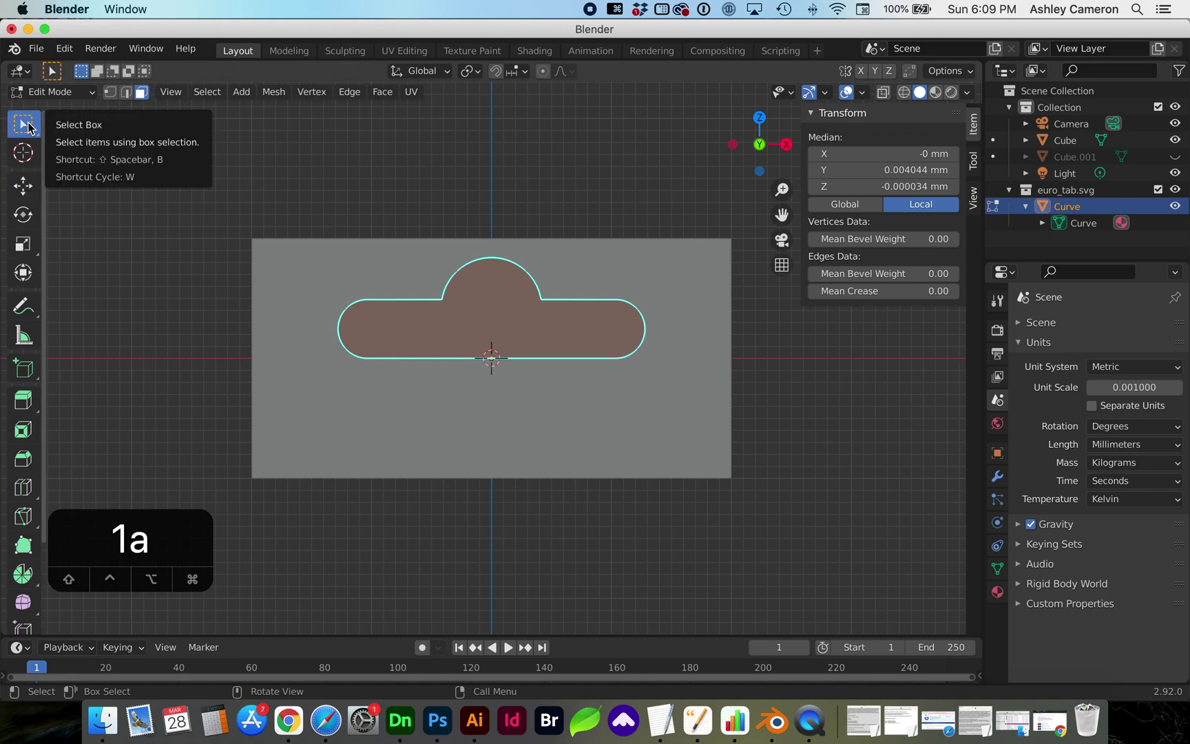
click(455, 329)
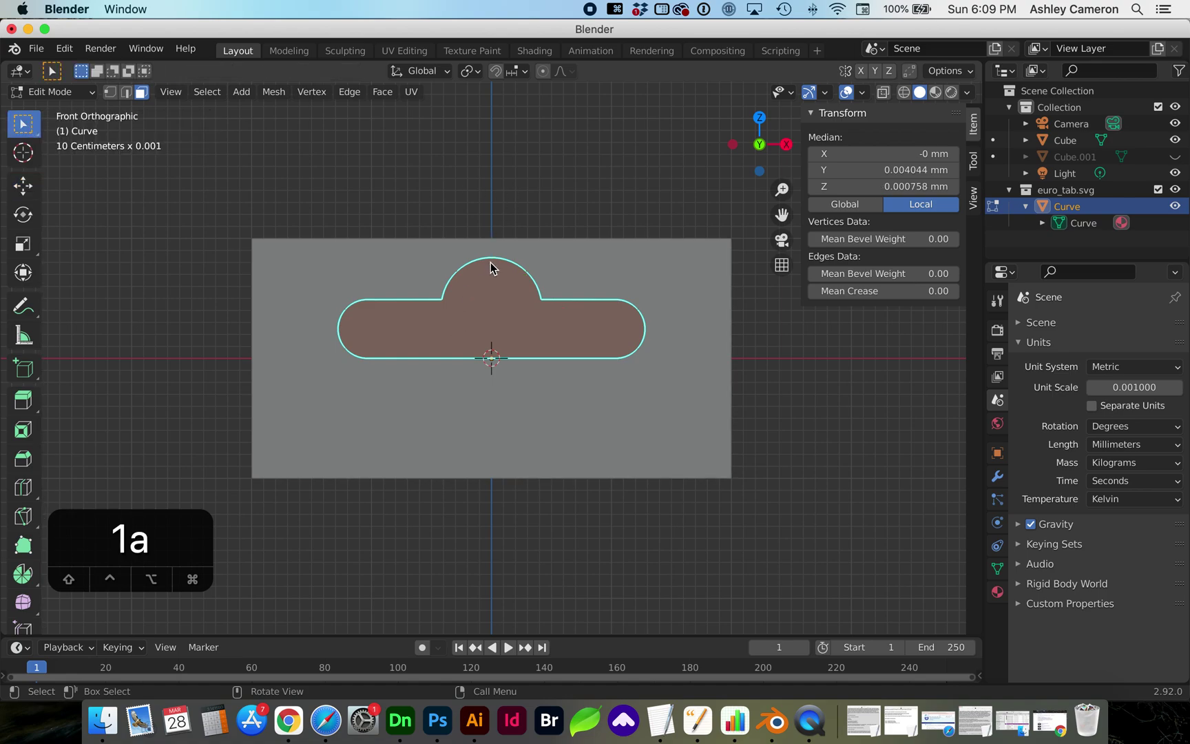
click(21, 190)
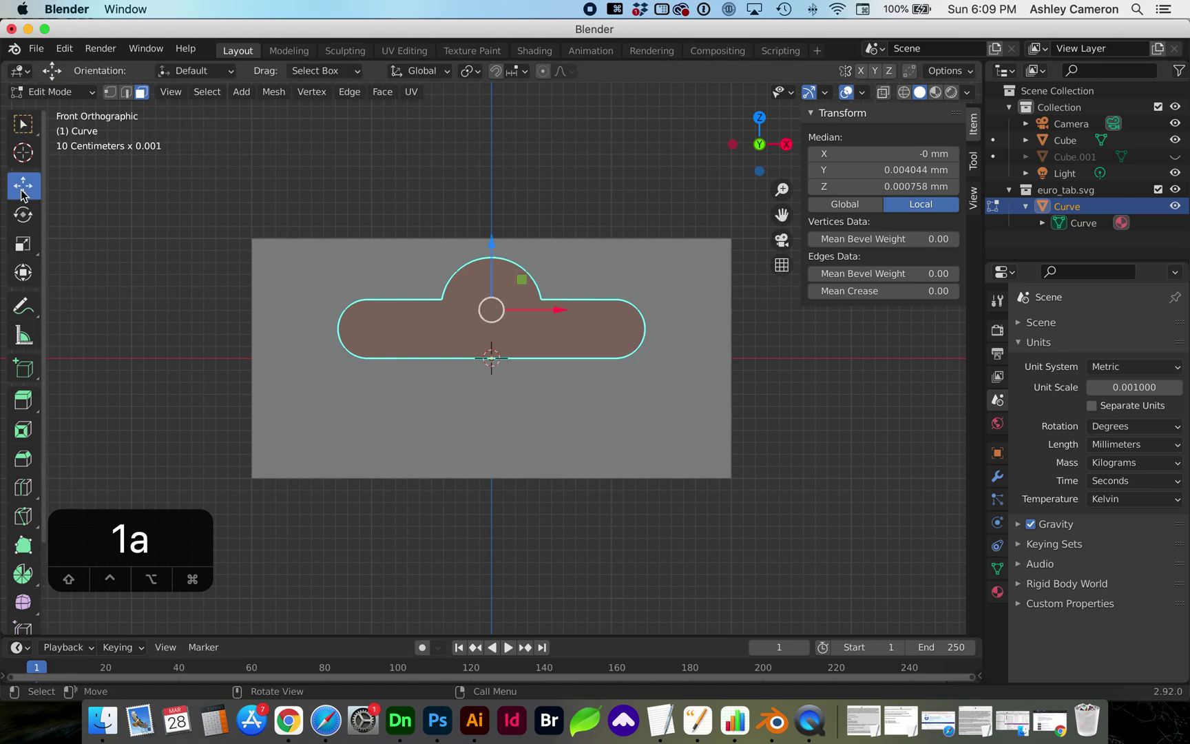
drag(490, 238, 489, 279)
key(super+z)
Select the whole tab mesh and lower it along Z toward the middle of the plate.
click(586, 173)
key(a)
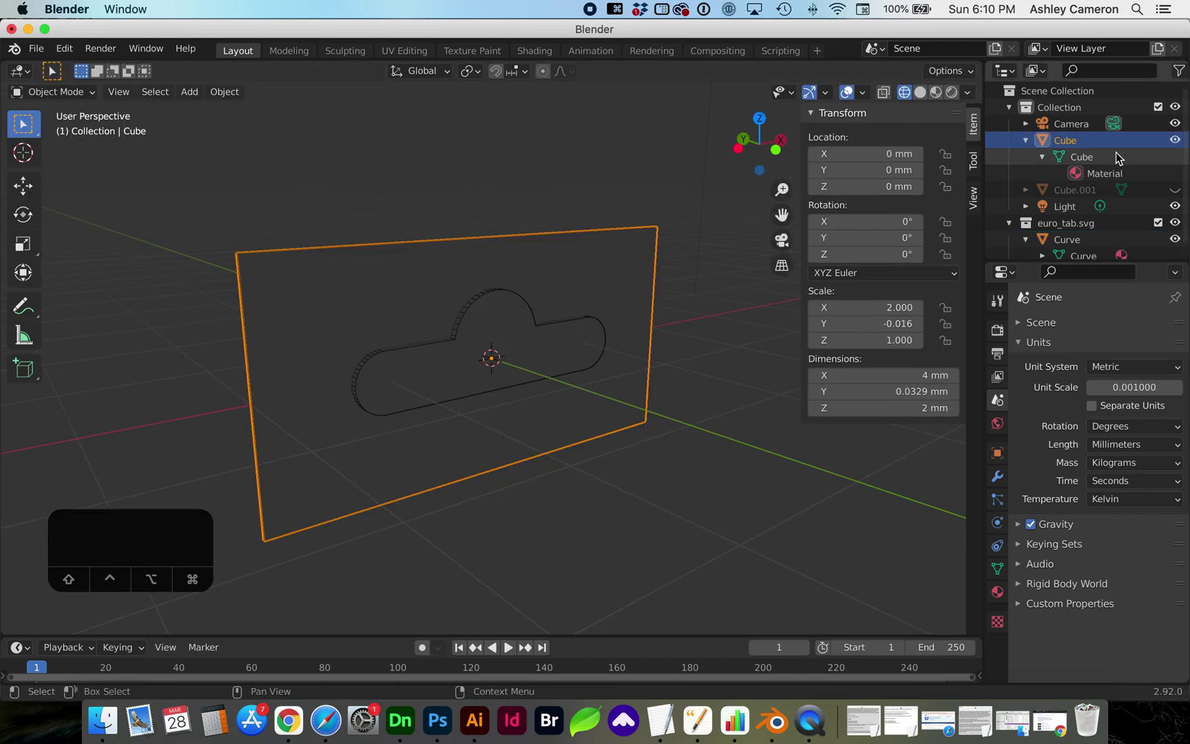
Subdivide the whole plate mesh in Edit Mode with 20 cuts.
click(1116, 156)
key(Tab)
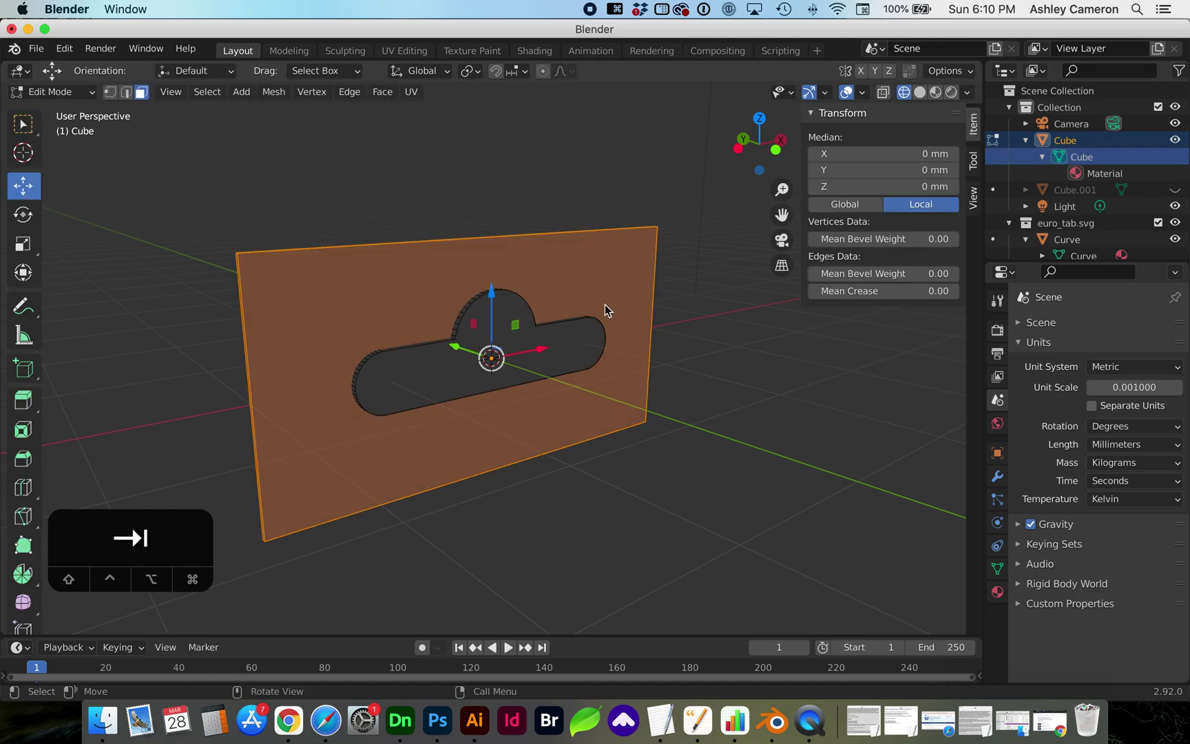
click(355, 94)
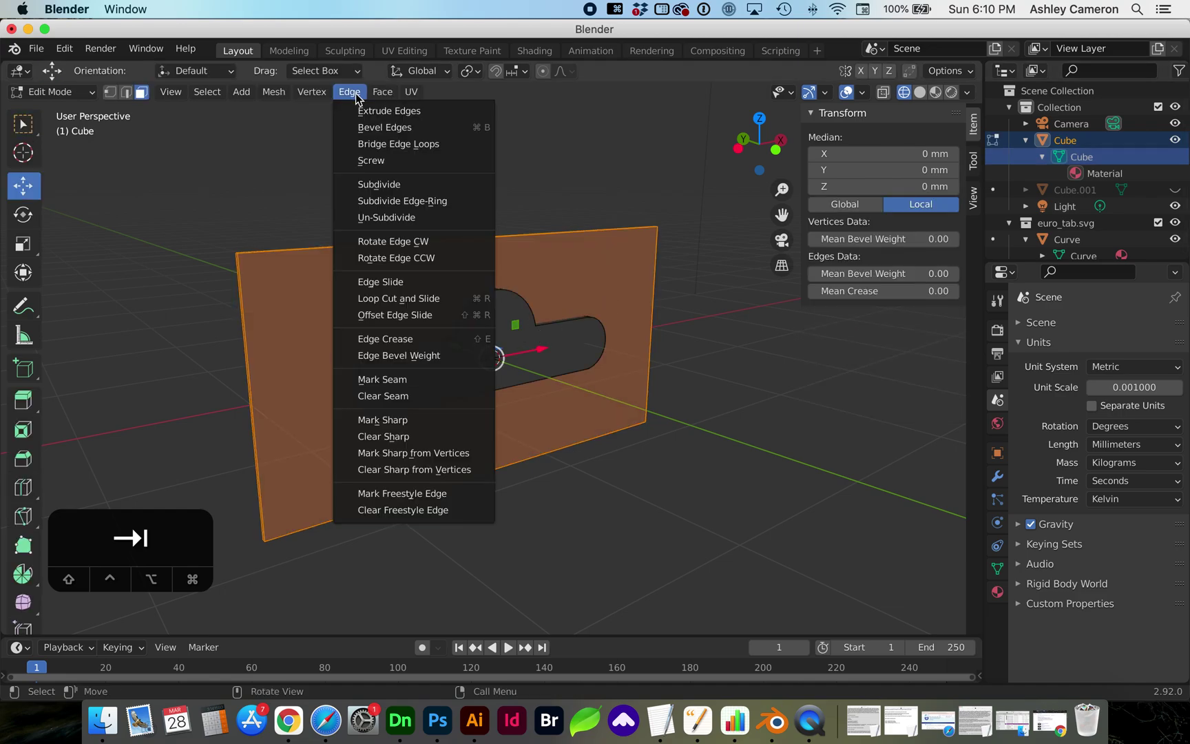
click(379, 184)
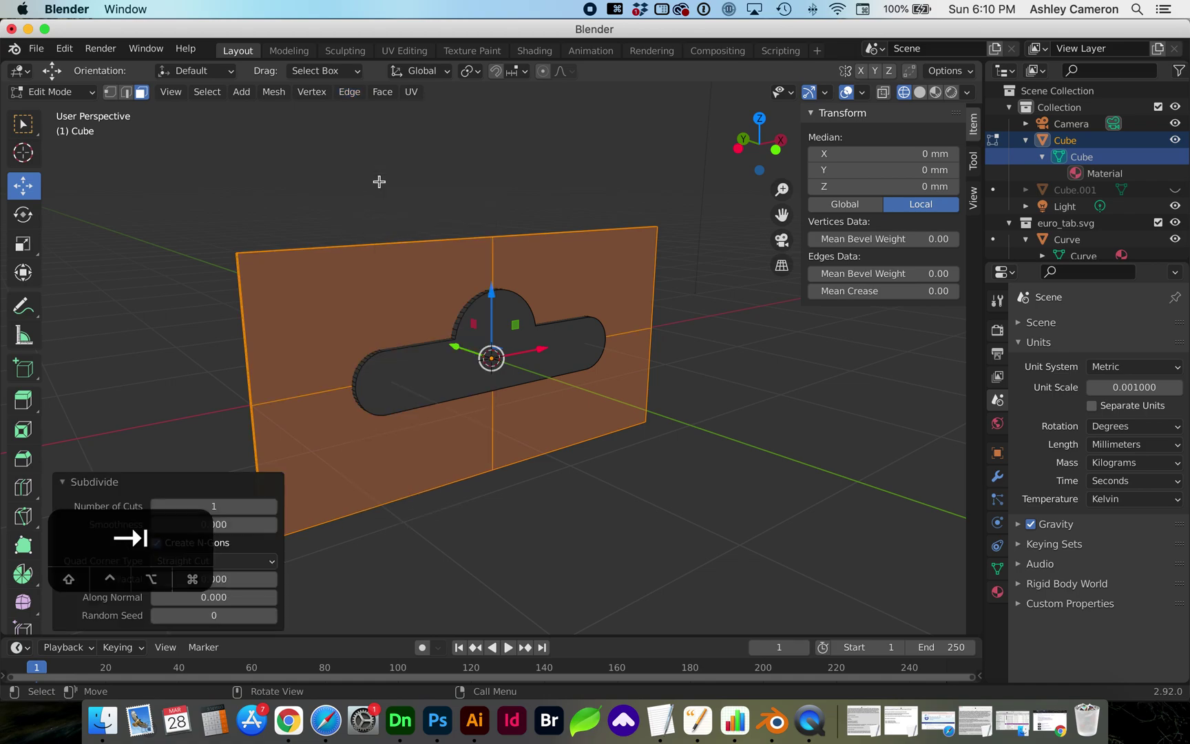
click(214, 507)
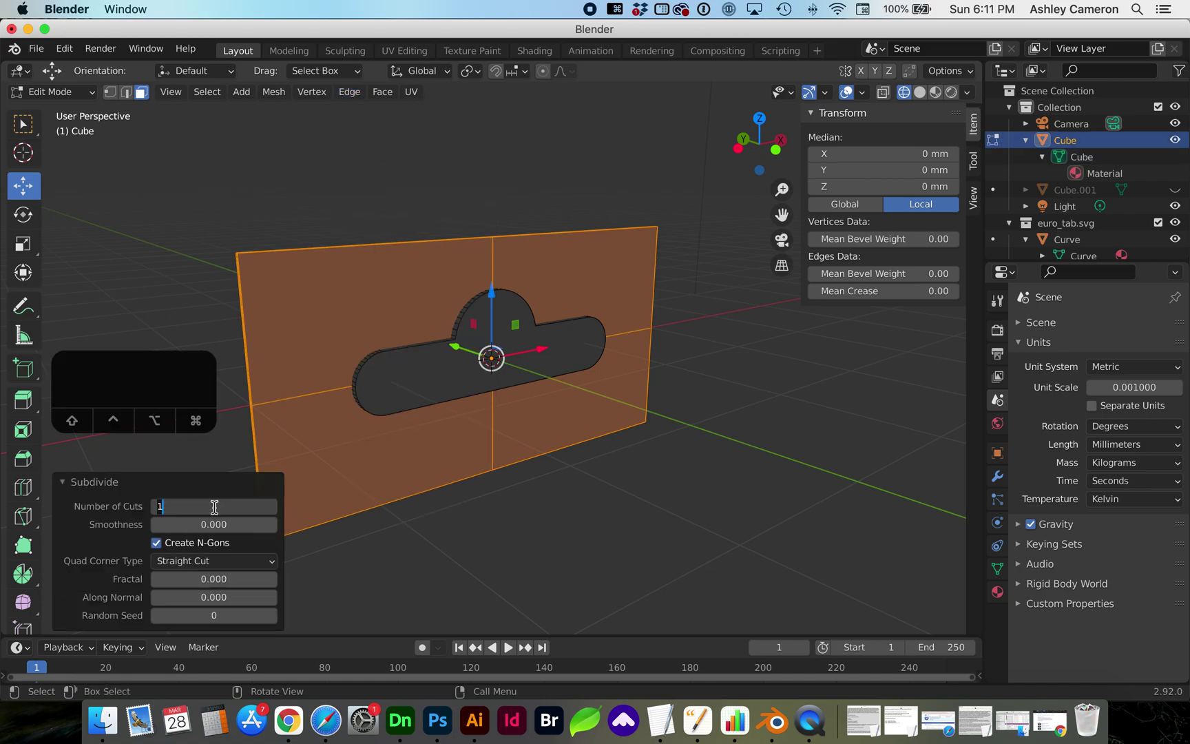
text(20)
key(Return)
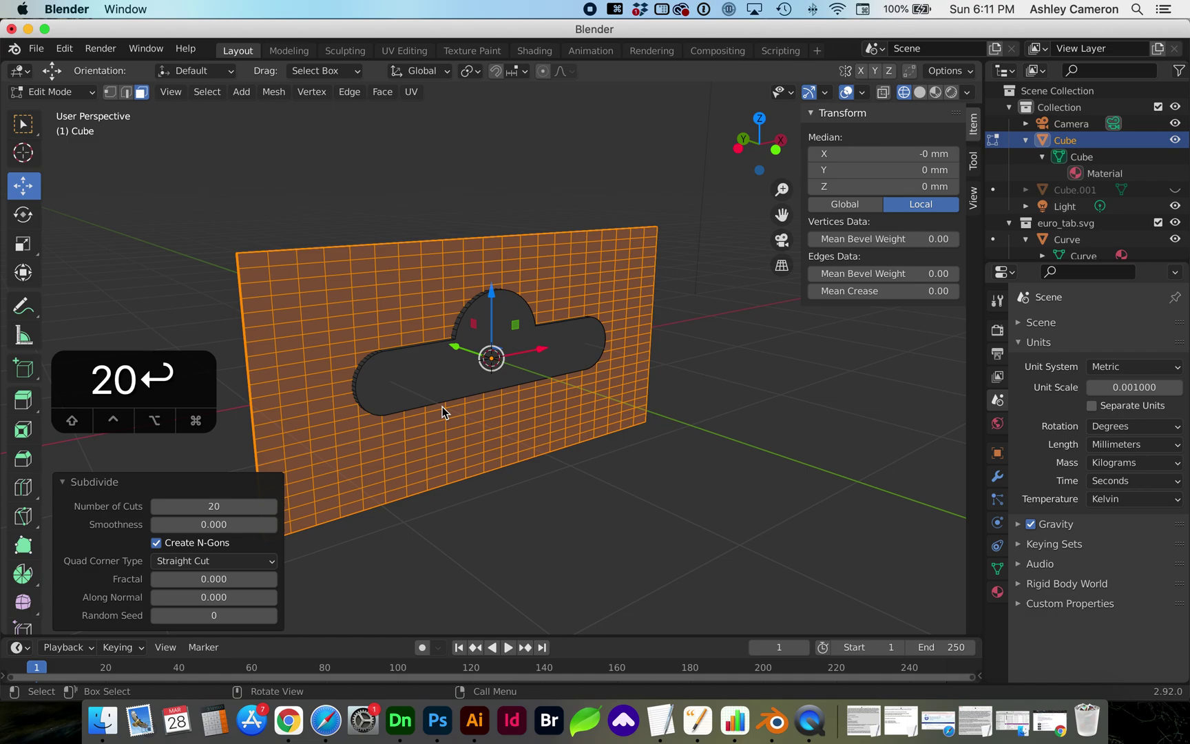
Return the plate to Object Mode and switch the viewport to solid shading.
scroll(443, 406, right, 5)
scroll(442, 407, right, 5)
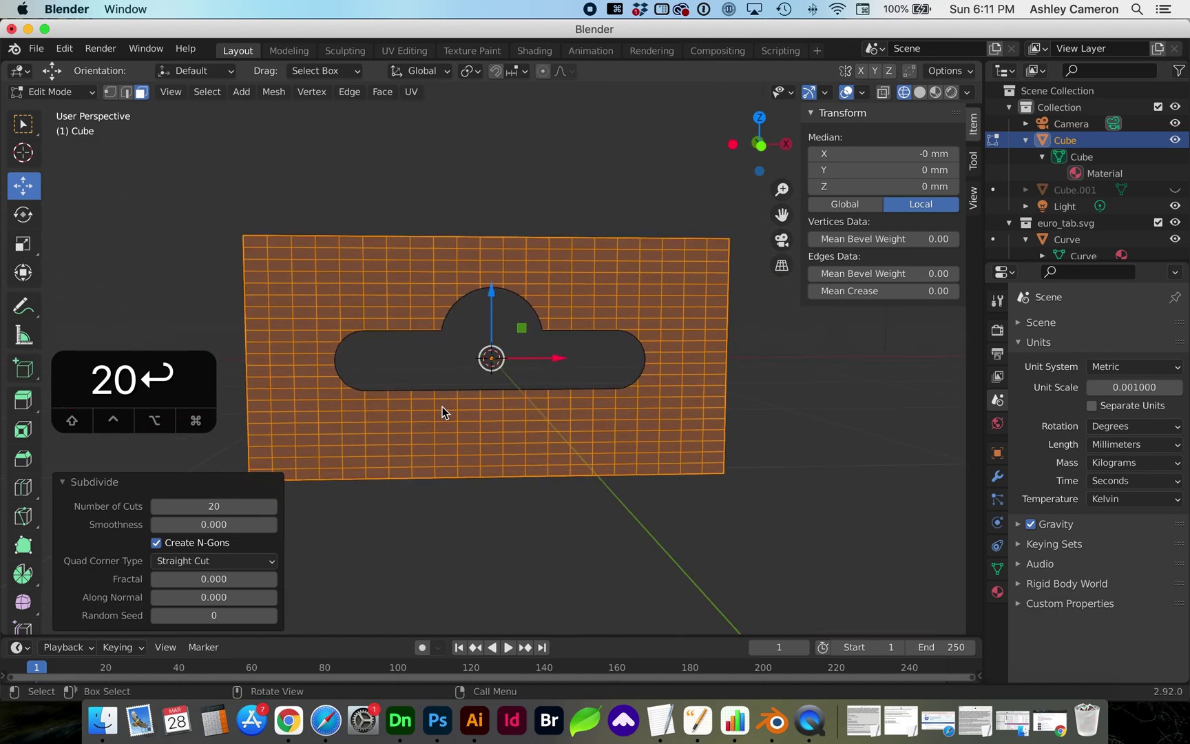
scroll(442, 406, down, 3)
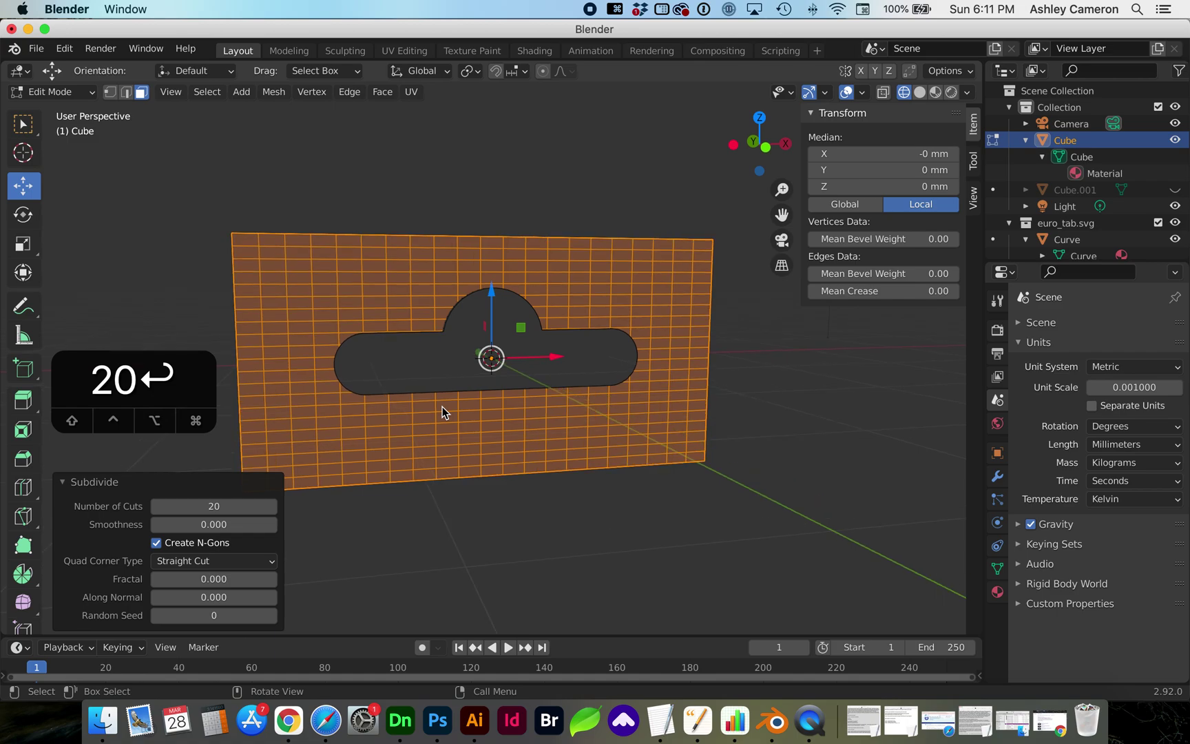
scroll(442, 406, right, 2)
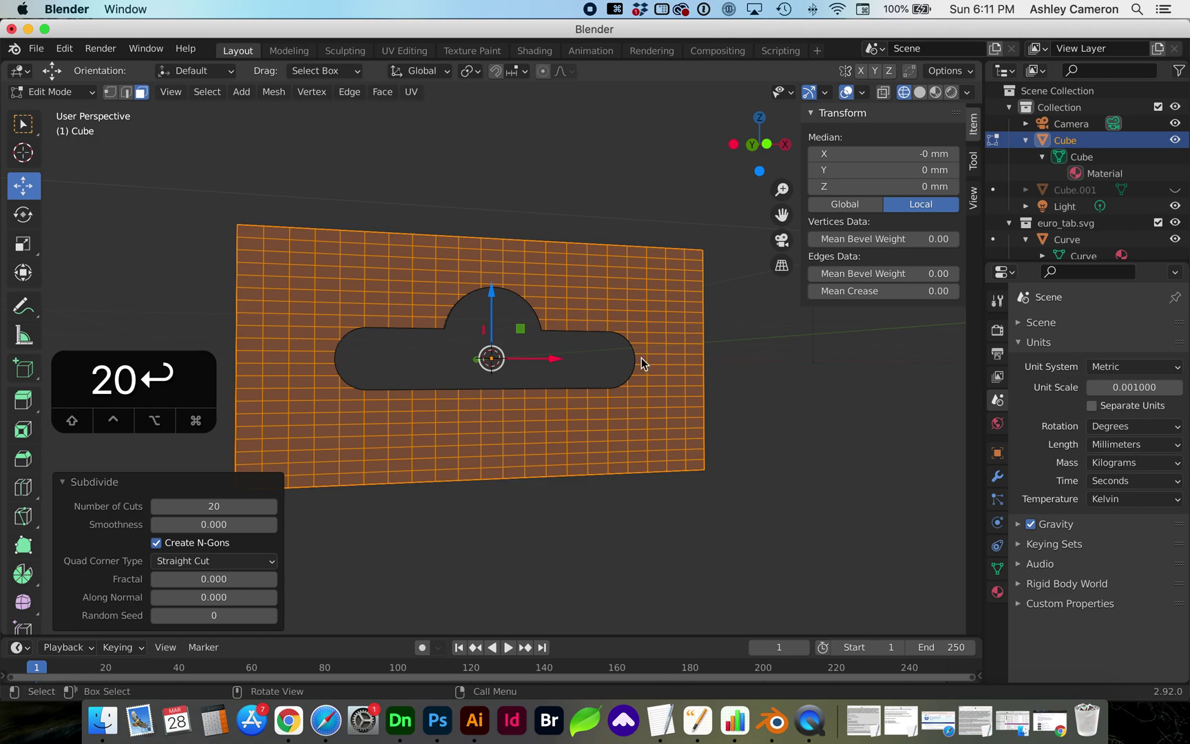
scroll(640, 375, right, 8)
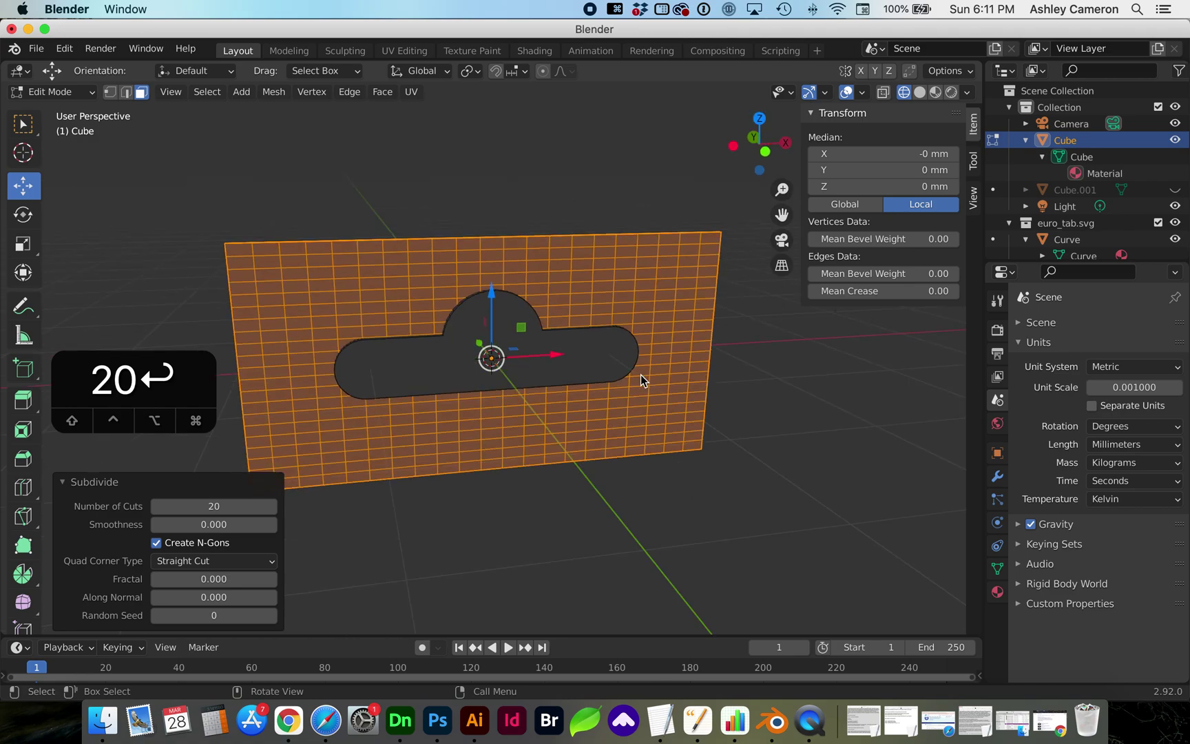
scroll(641, 375, right, 4)
key(Tab)
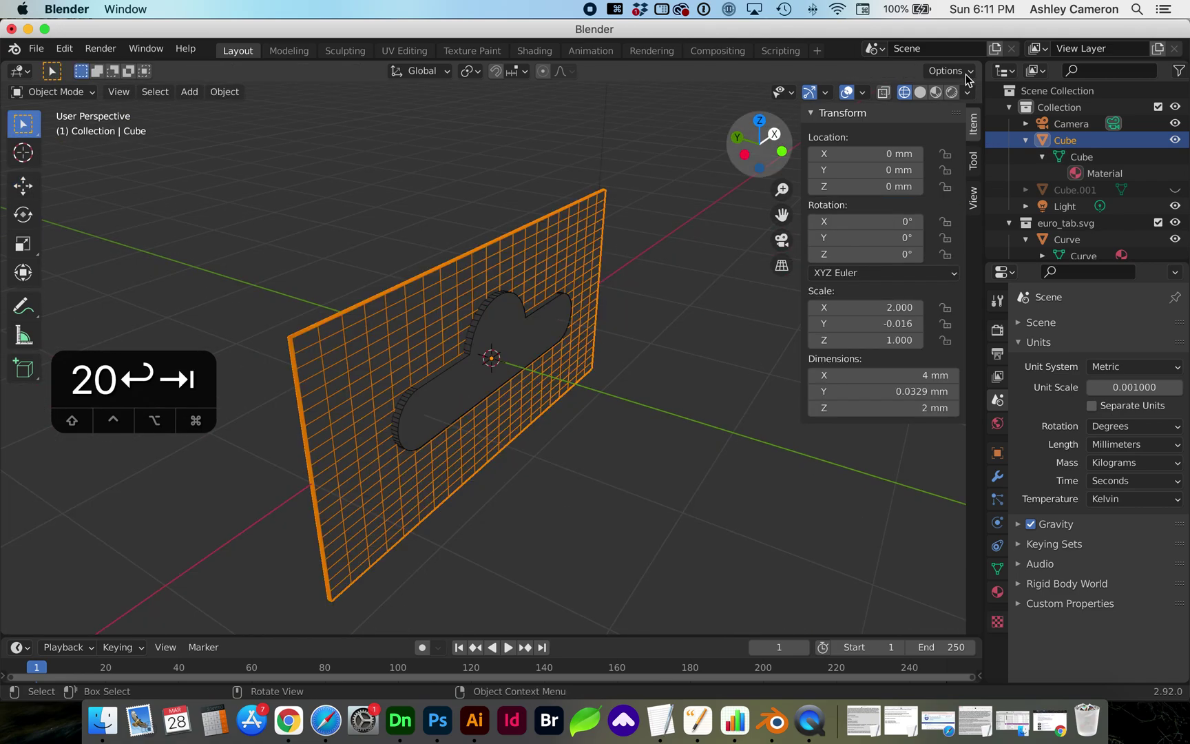
click(921, 92)
scroll(700, 301, left, 5)
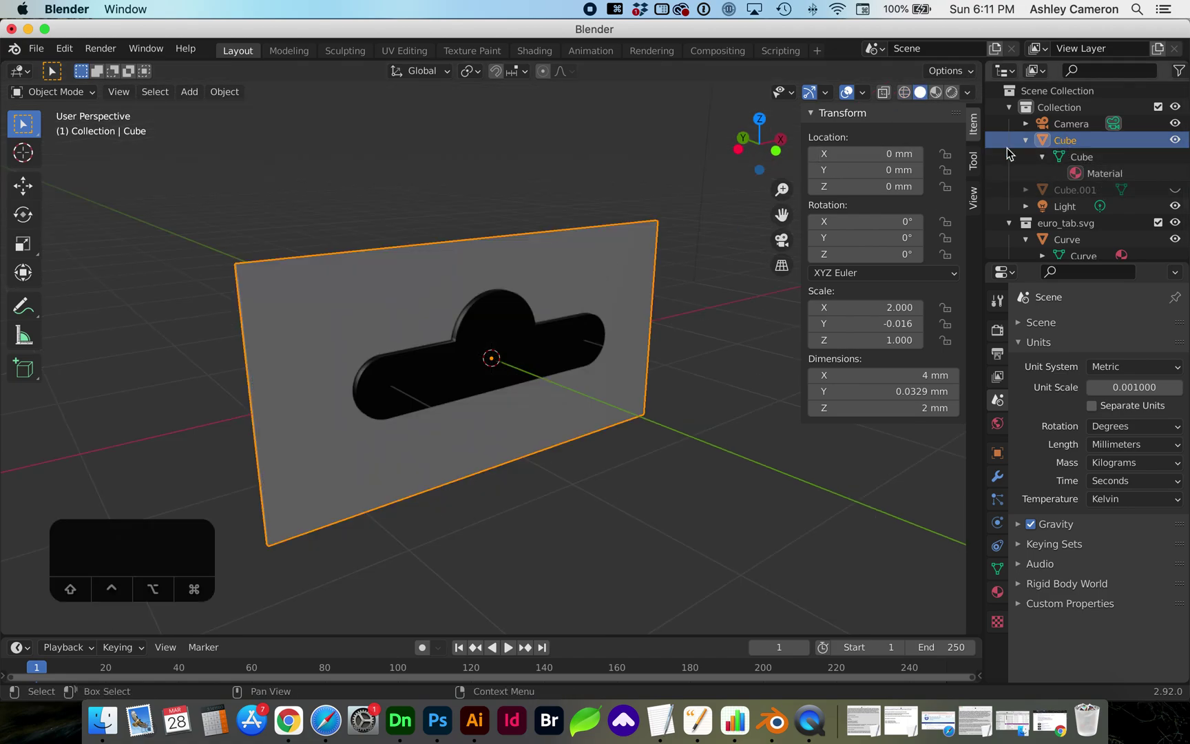
Add a Boolean modifier with the Difference operation to the plate, using the tab mesh Curve as the cutter object.
click(997, 477)
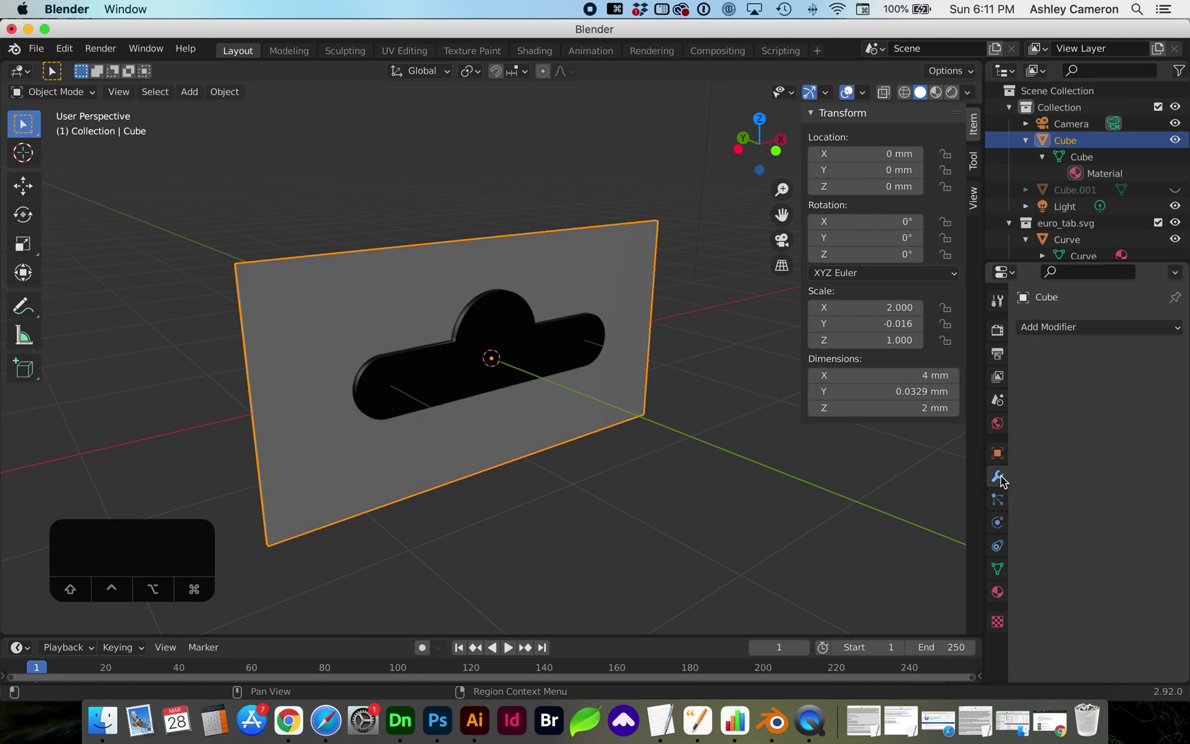
click(1099, 329)
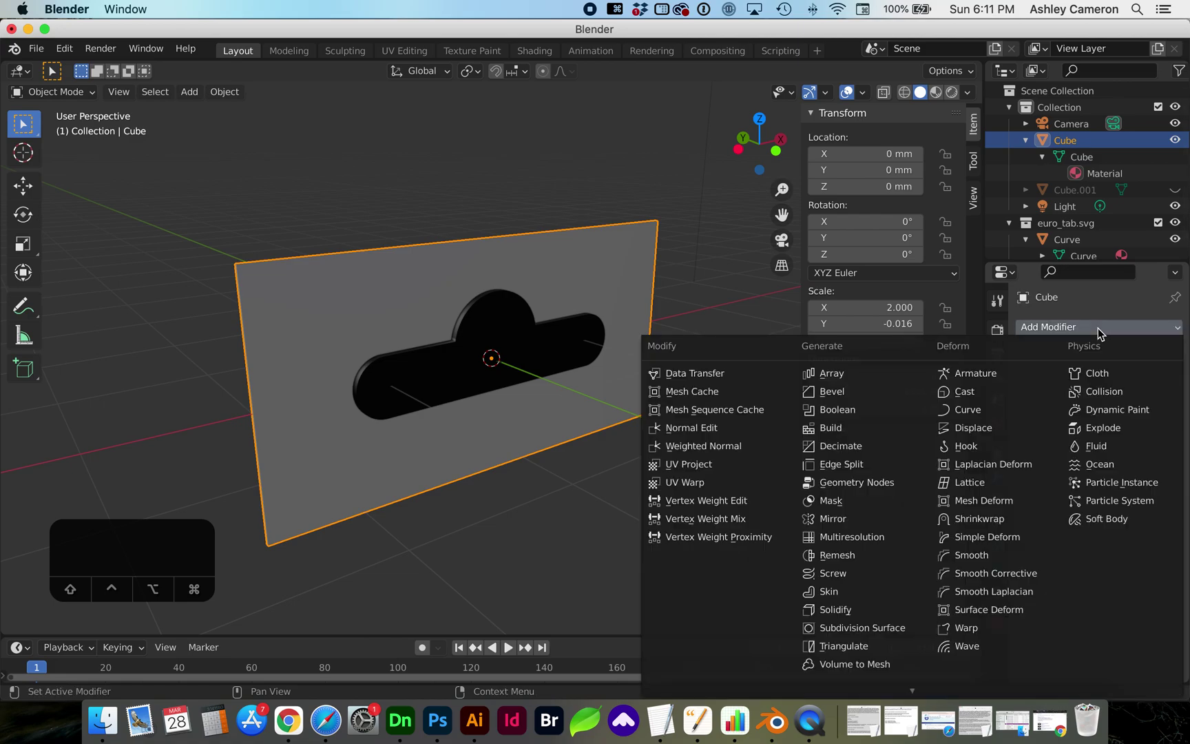
click(835, 411)
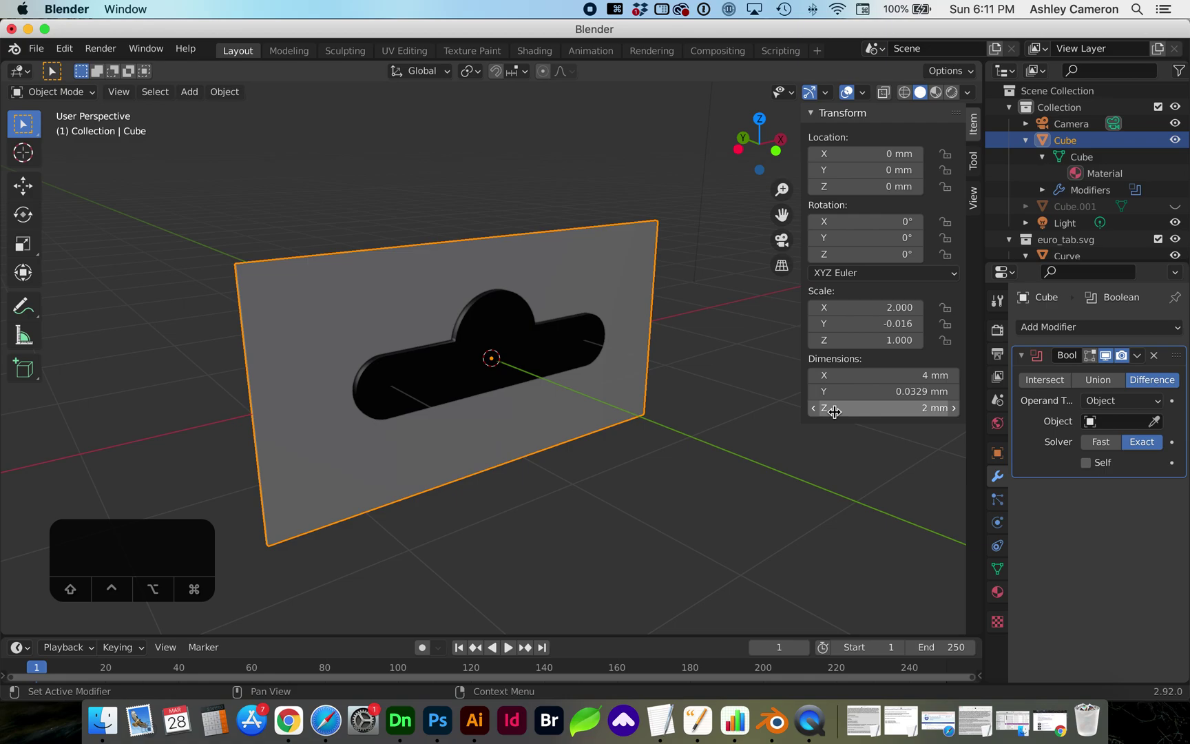
click(1155, 421)
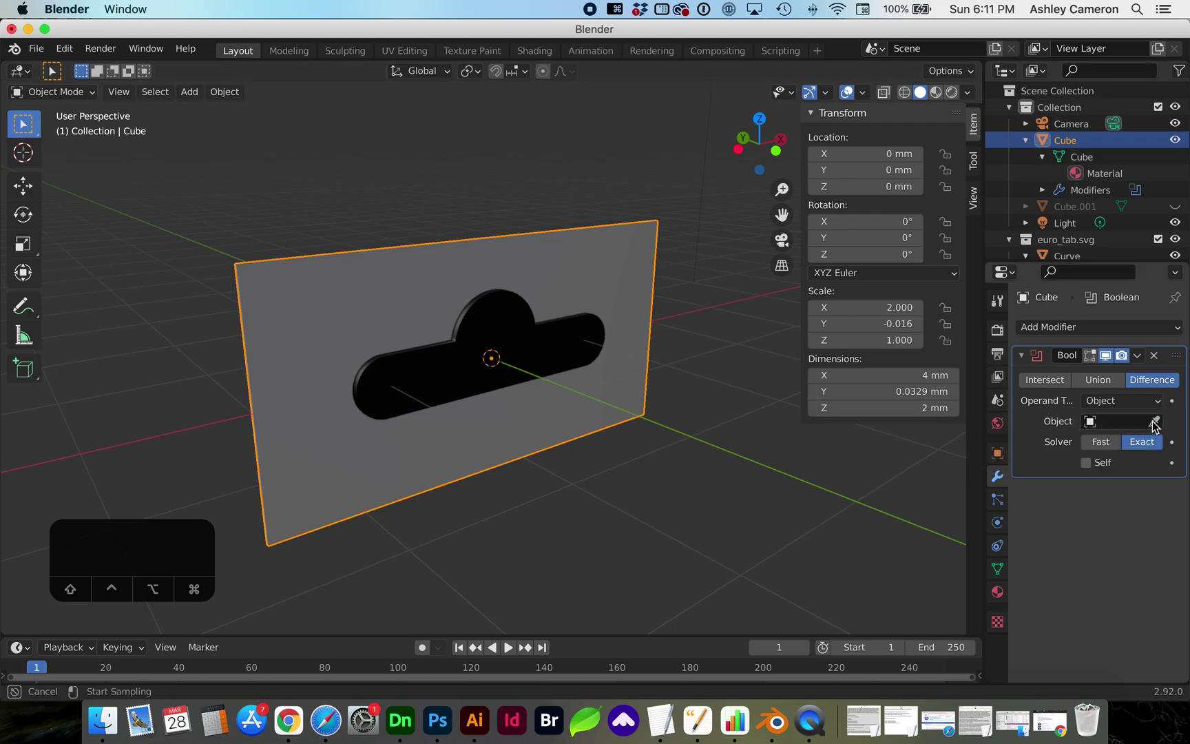
click(1153, 421)
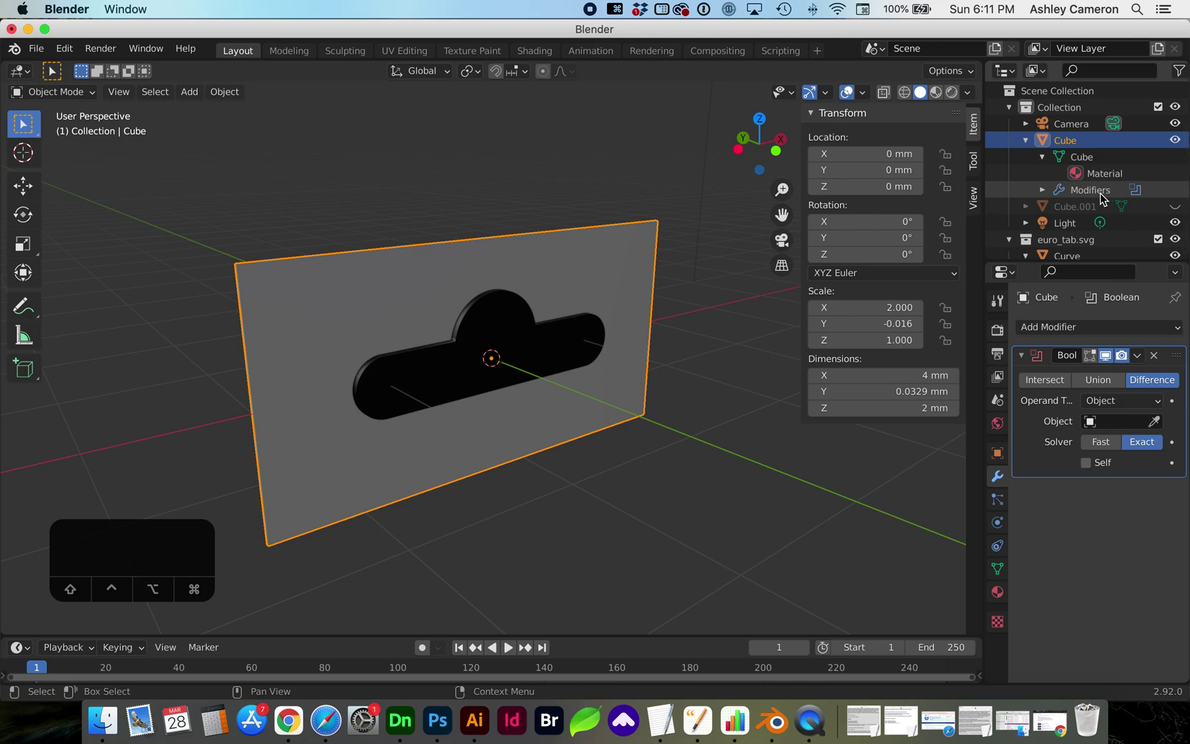
scroll(1100, 192, down, 2)
click(1154, 421)
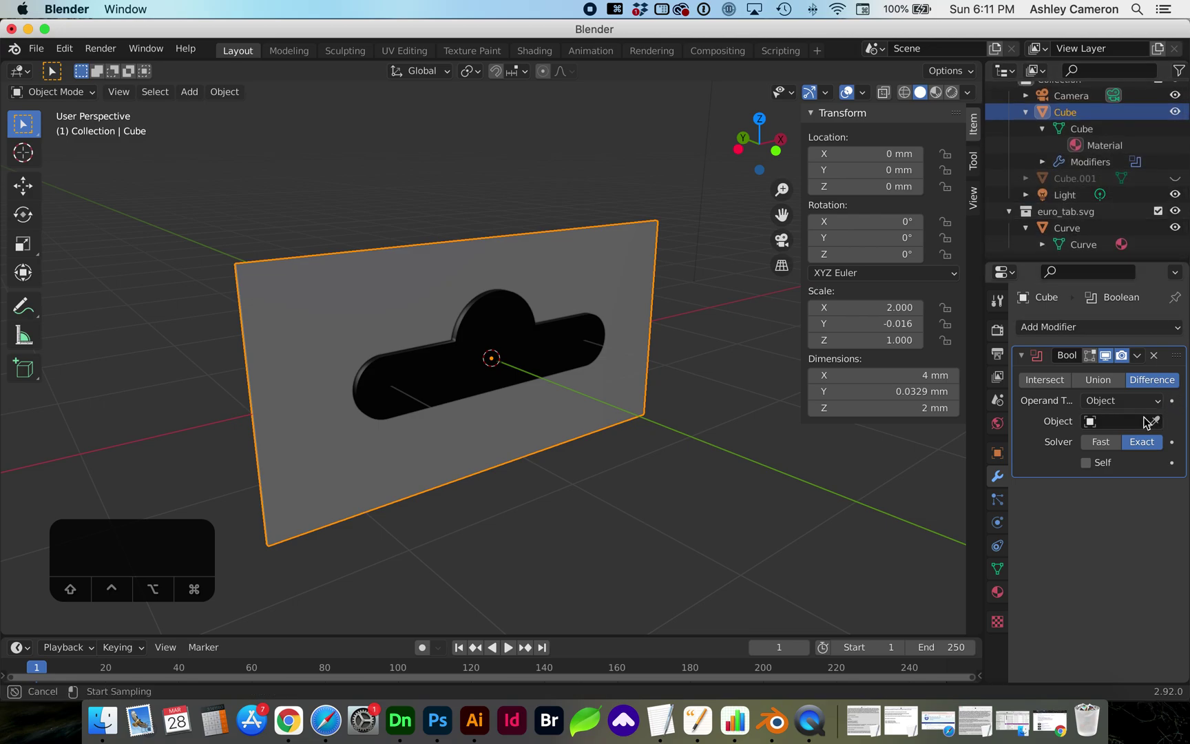
click(578, 341)
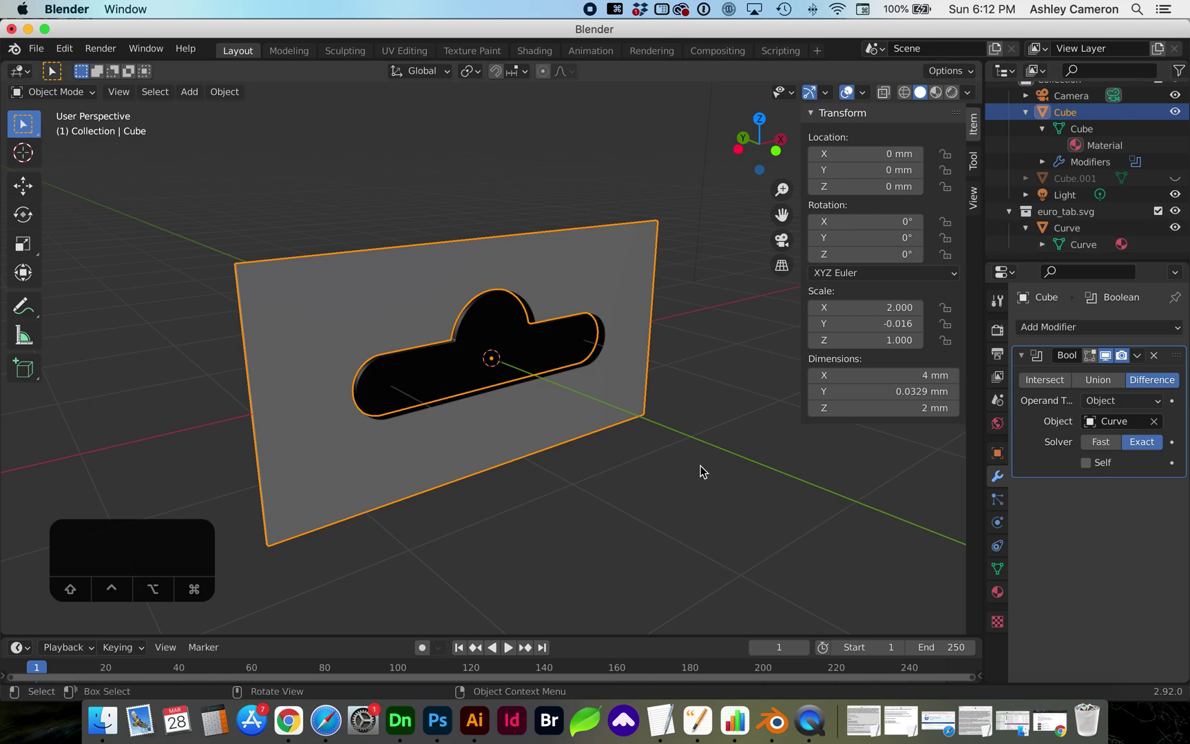
Hide the tab mesh Curve in the viewport and deselect the plate.
scroll(700, 471, left, 3)
scroll(700, 471, right, 4)
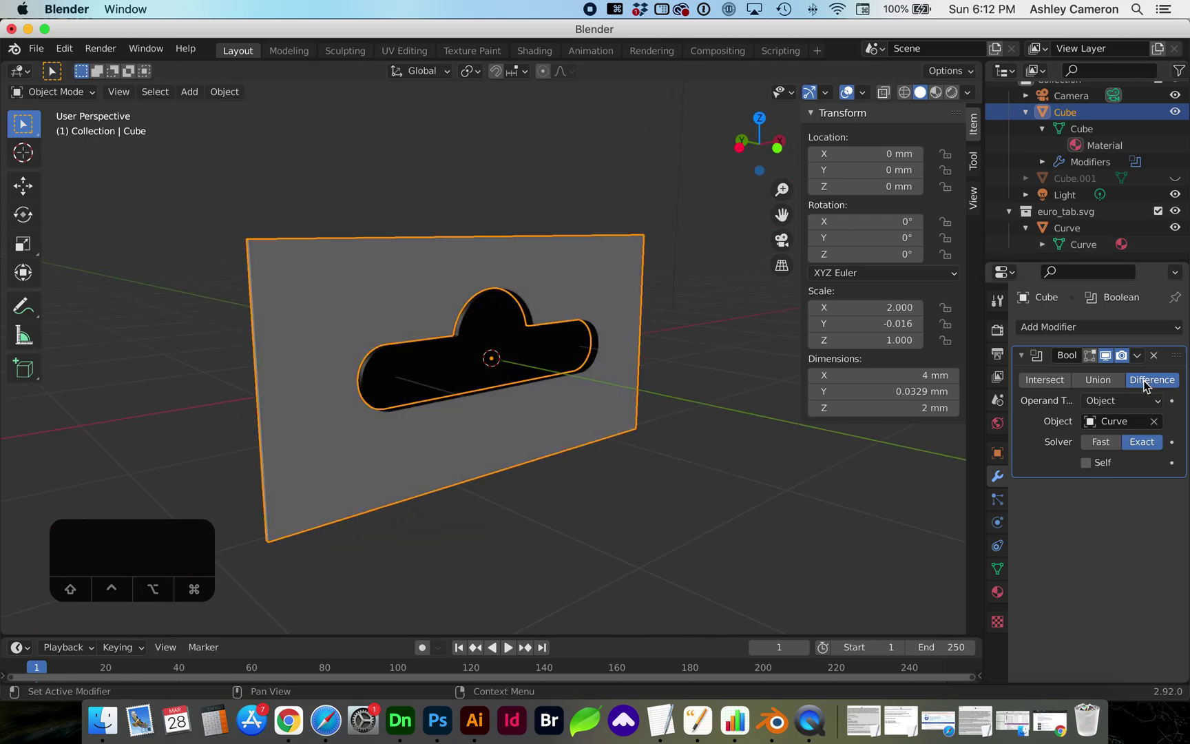
scroll(712, 423, up, 3)
scroll(713, 423, down, 2)
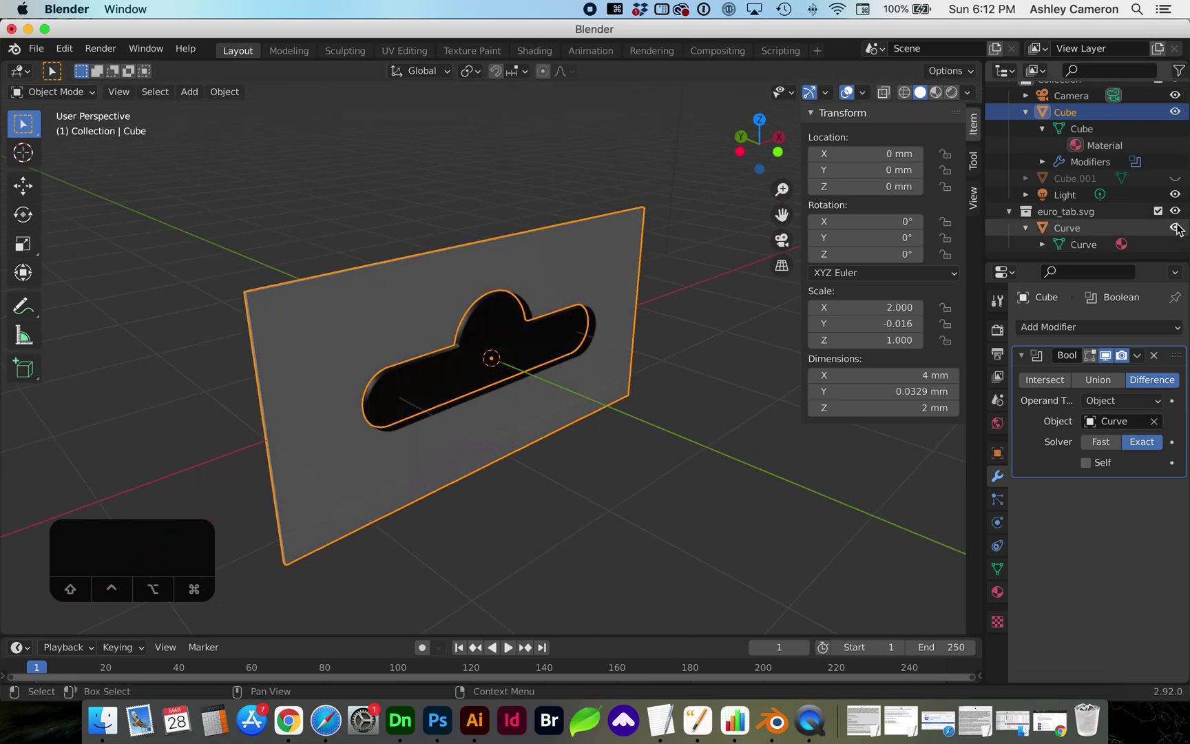
click(1175, 227)
click(730, 398)
Examine the euro-tab cutout in the plate and its edges from several angles.
scroll(731, 398, left, 5)
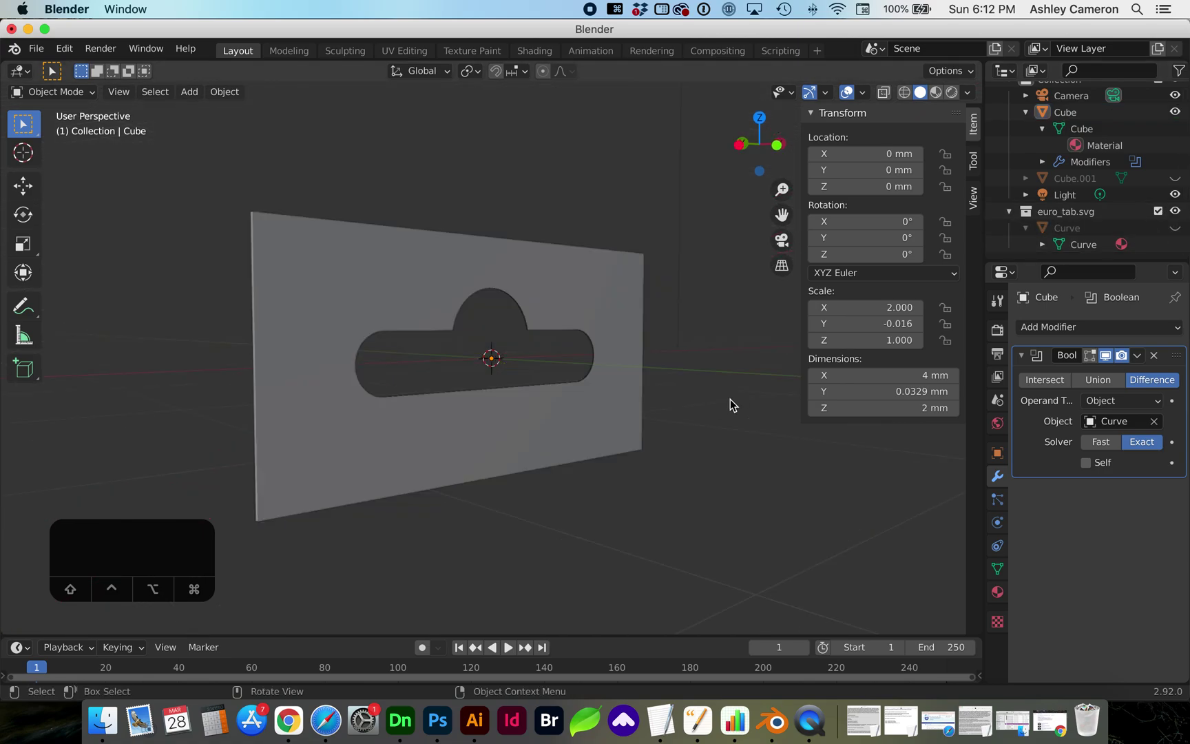
scroll(730, 399, left, 10)
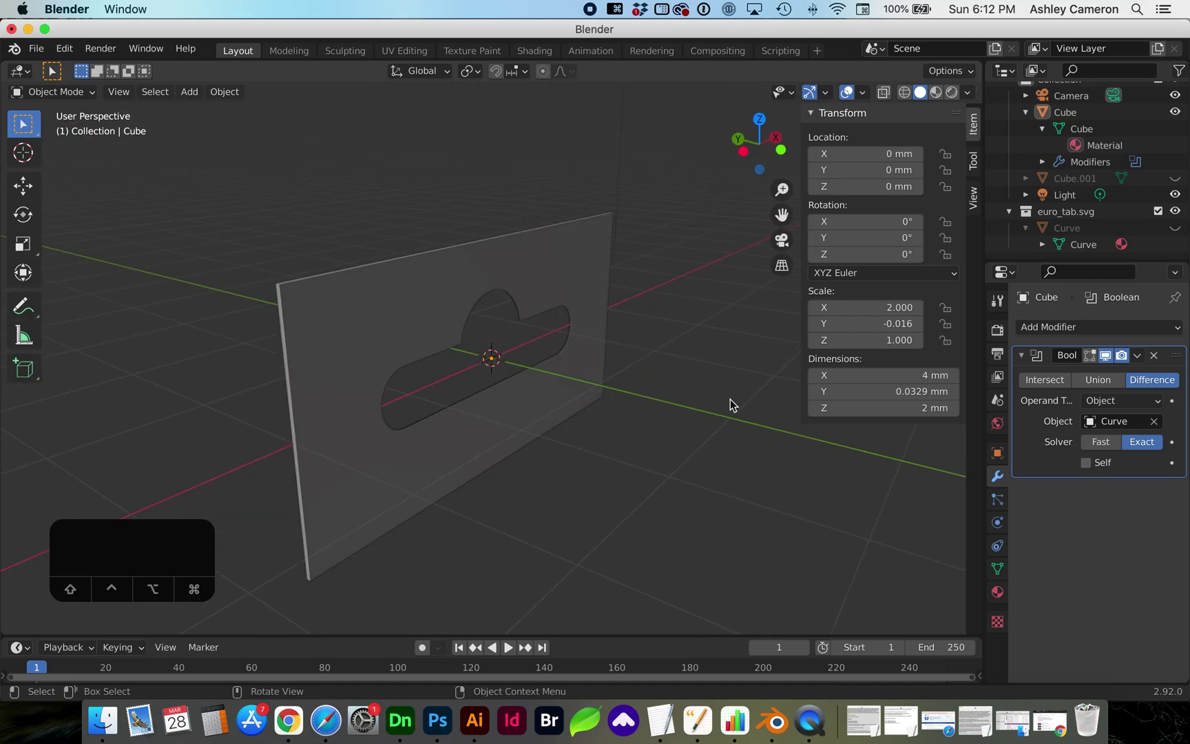
scroll(730, 399, down, 3)
scroll(731, 399, up, 2)
scroll(731, 398, right, 2)
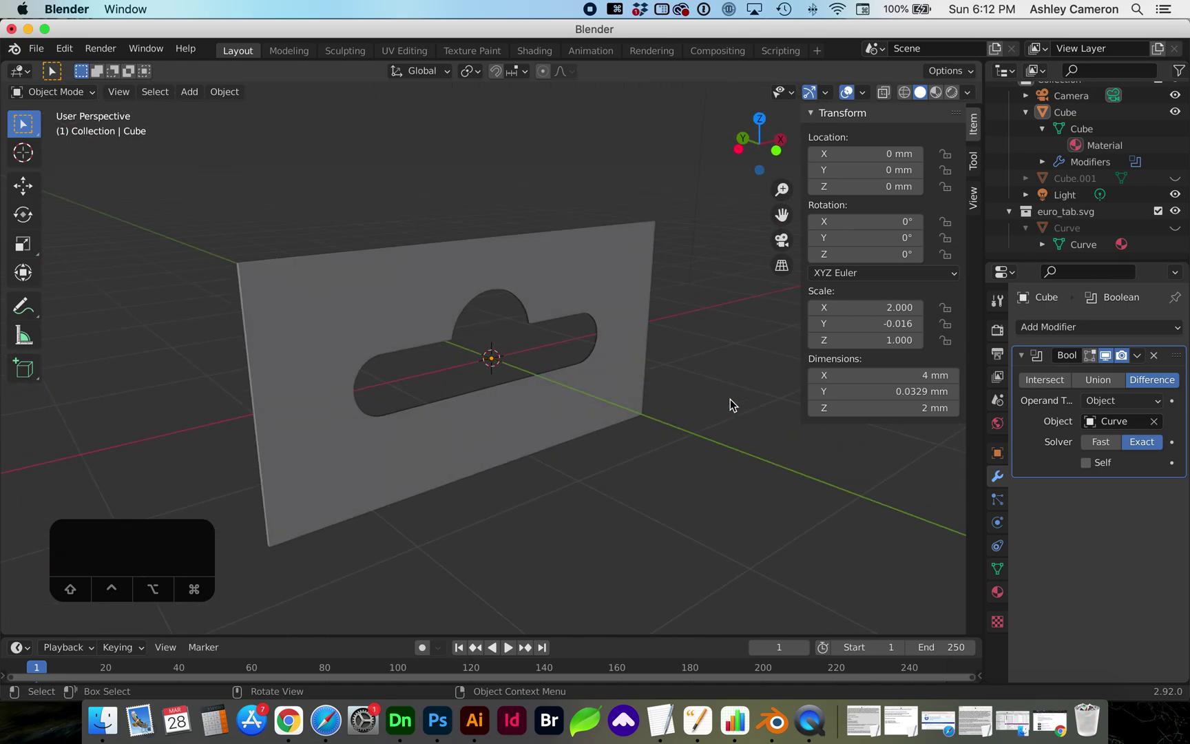
scroll(730, 399, left, 3)
scroll(730, 399, left, 8)
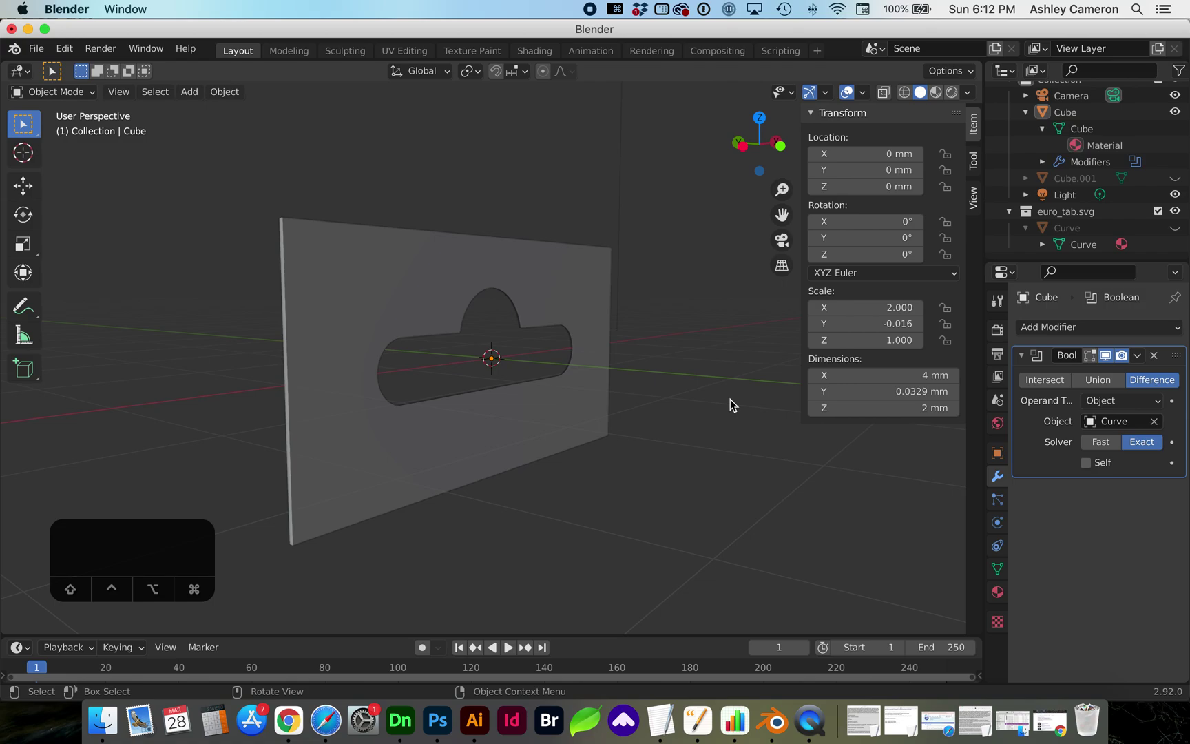
scroll(730, 404, left, 8)
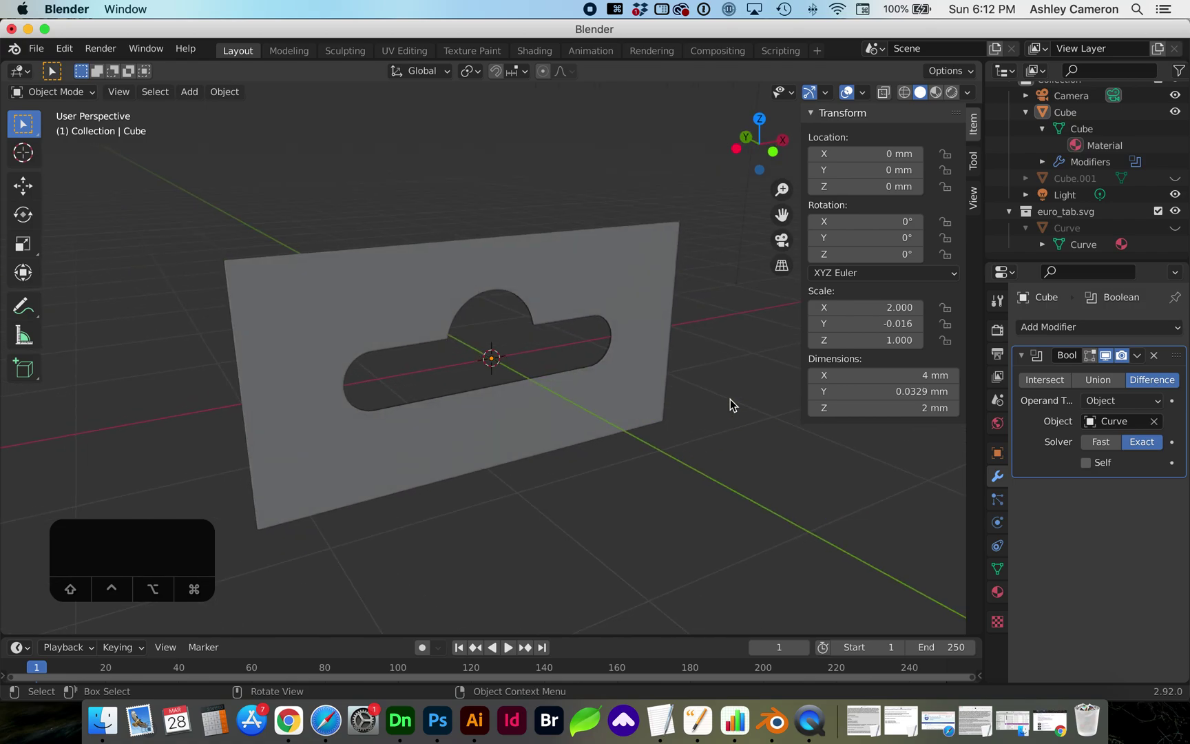
scroll(730, 403, left, 3)
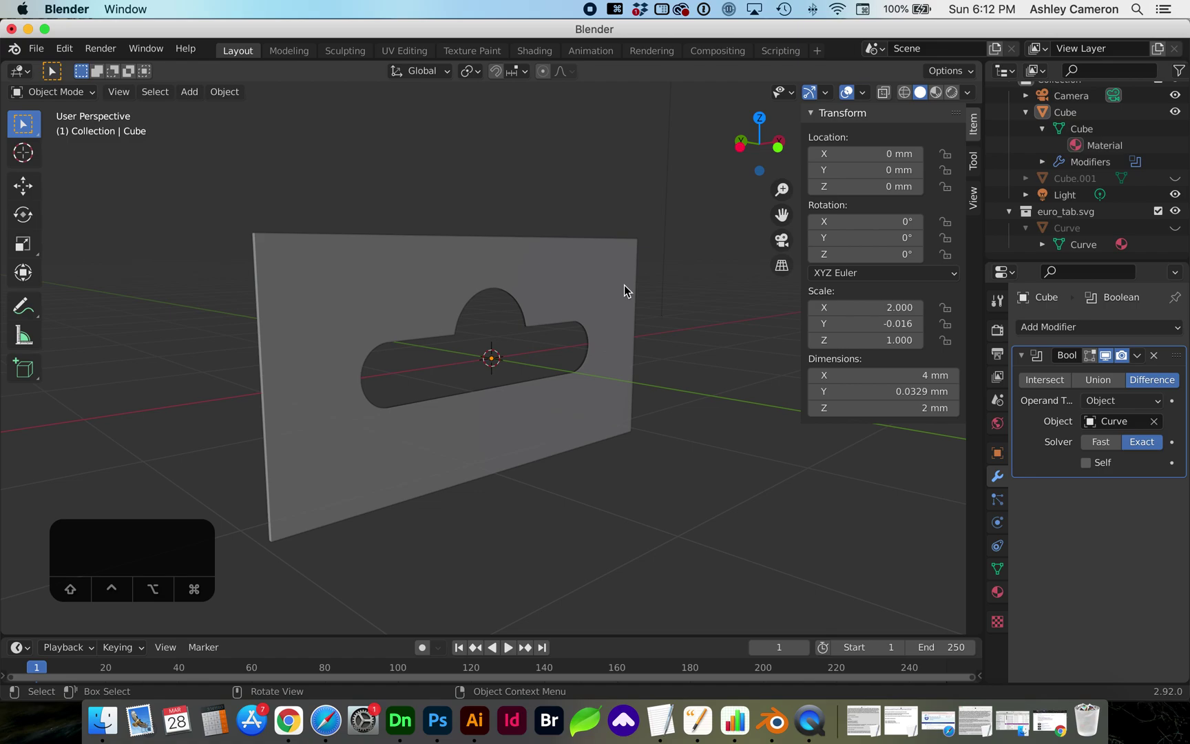
scroll(624, 285, left, 3)
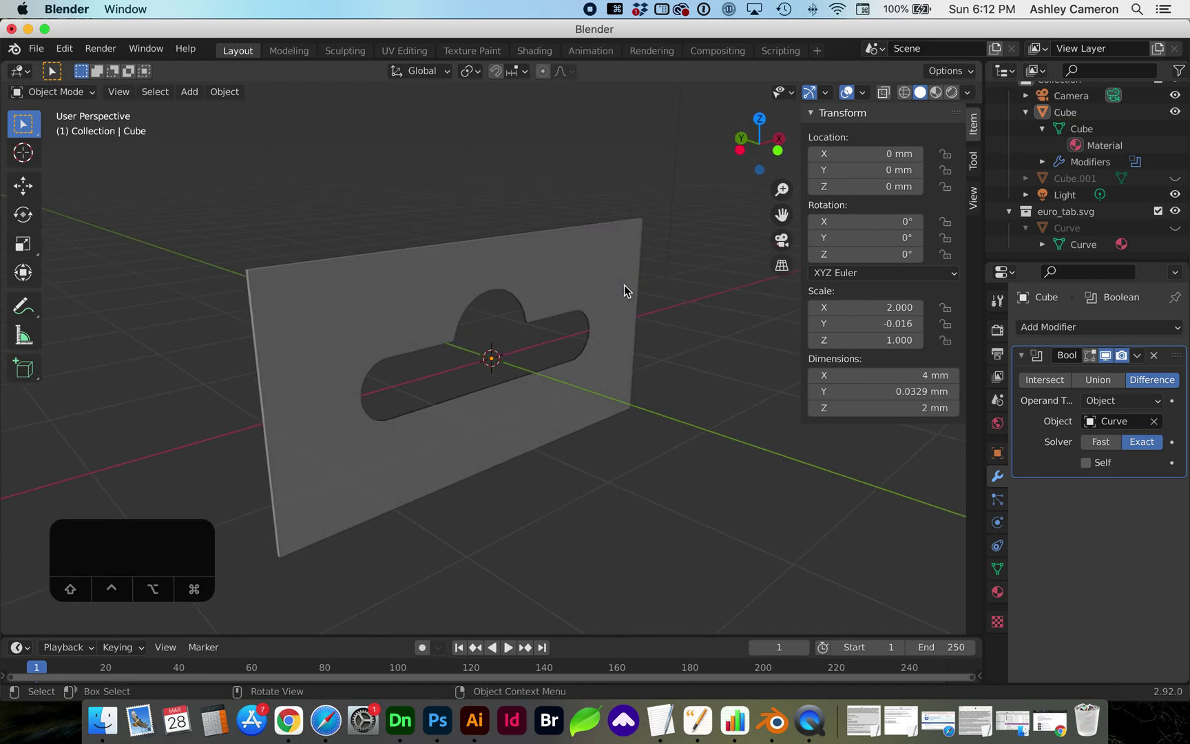
Show the plate's face normals in Edit Mode and slightly increase their display size.
click(596, 261)
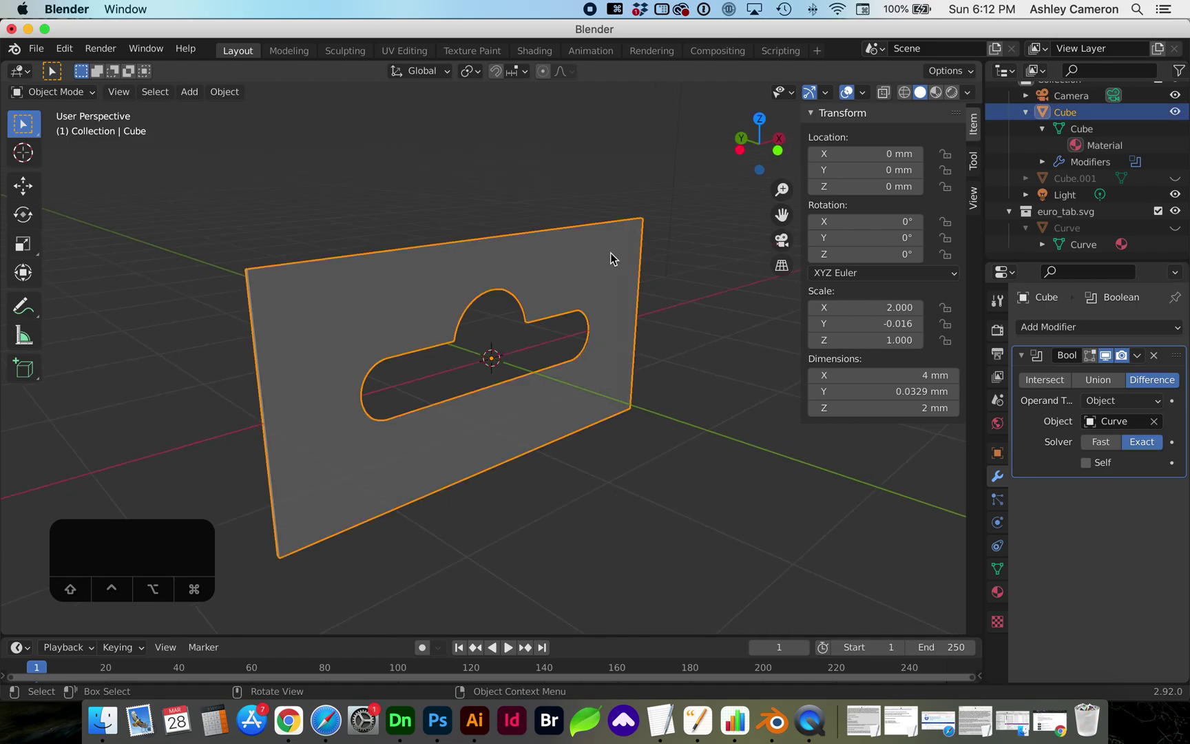
click(863, 95)
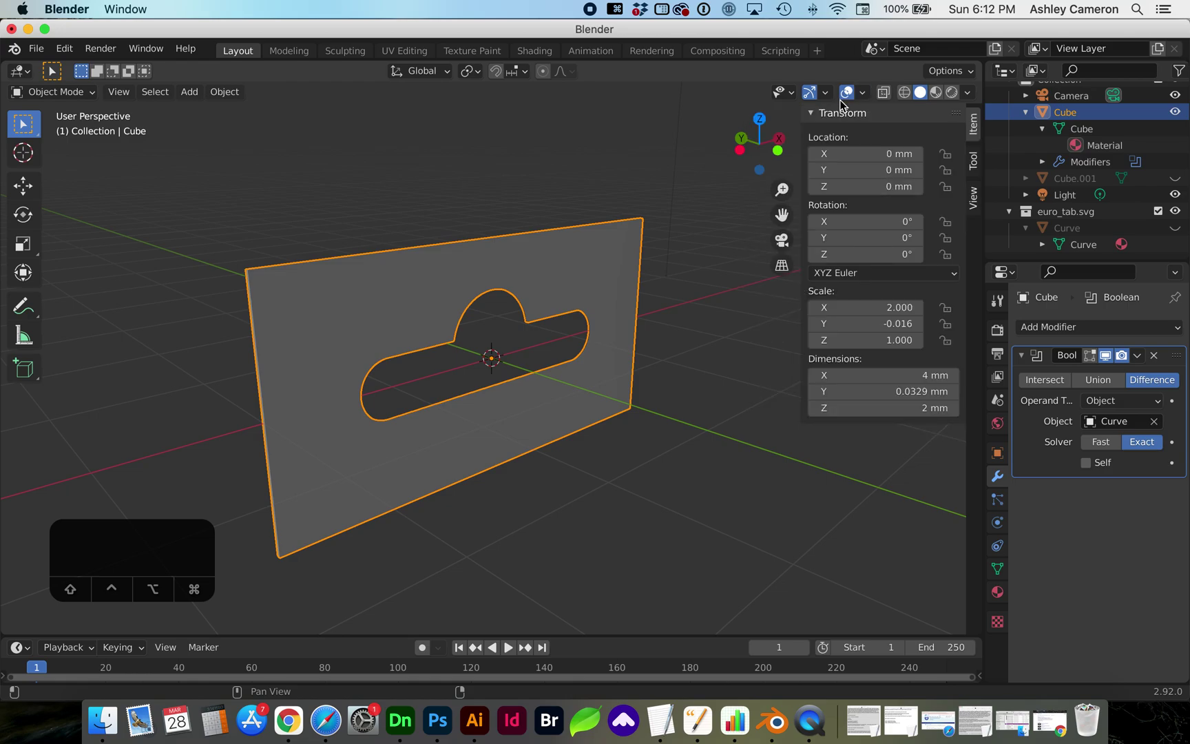
click(862, 95)
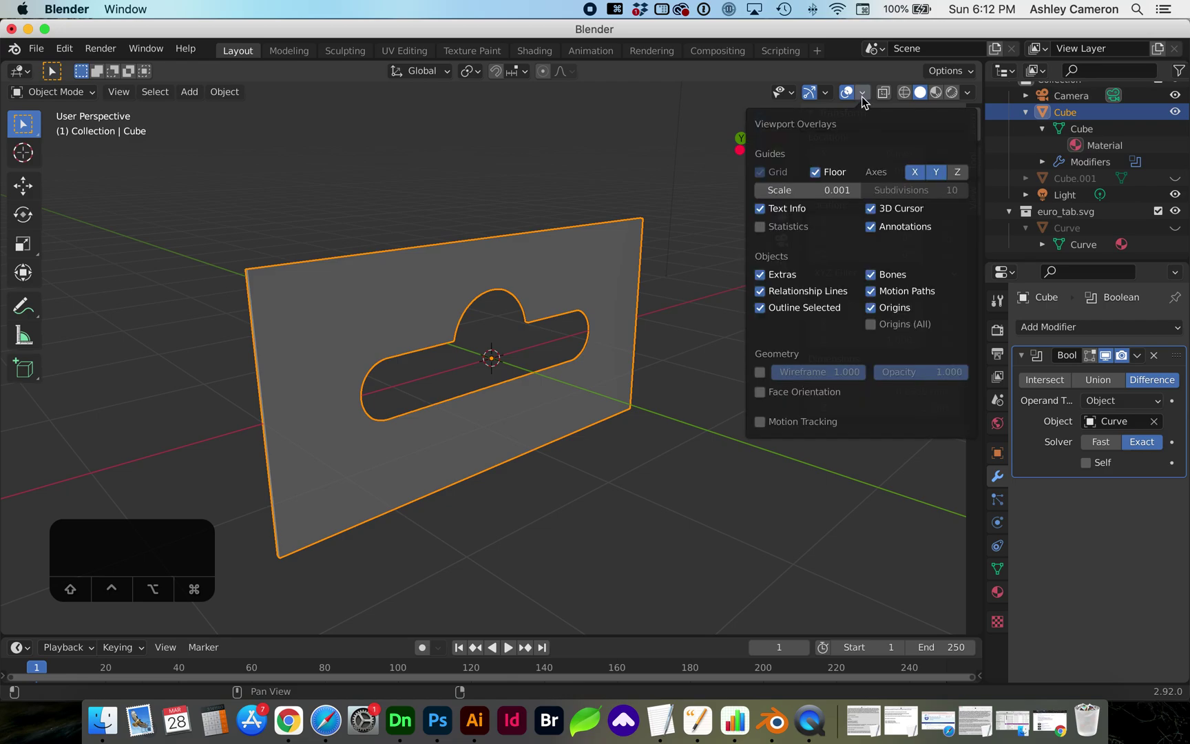
key(Tab)
key(Tab)
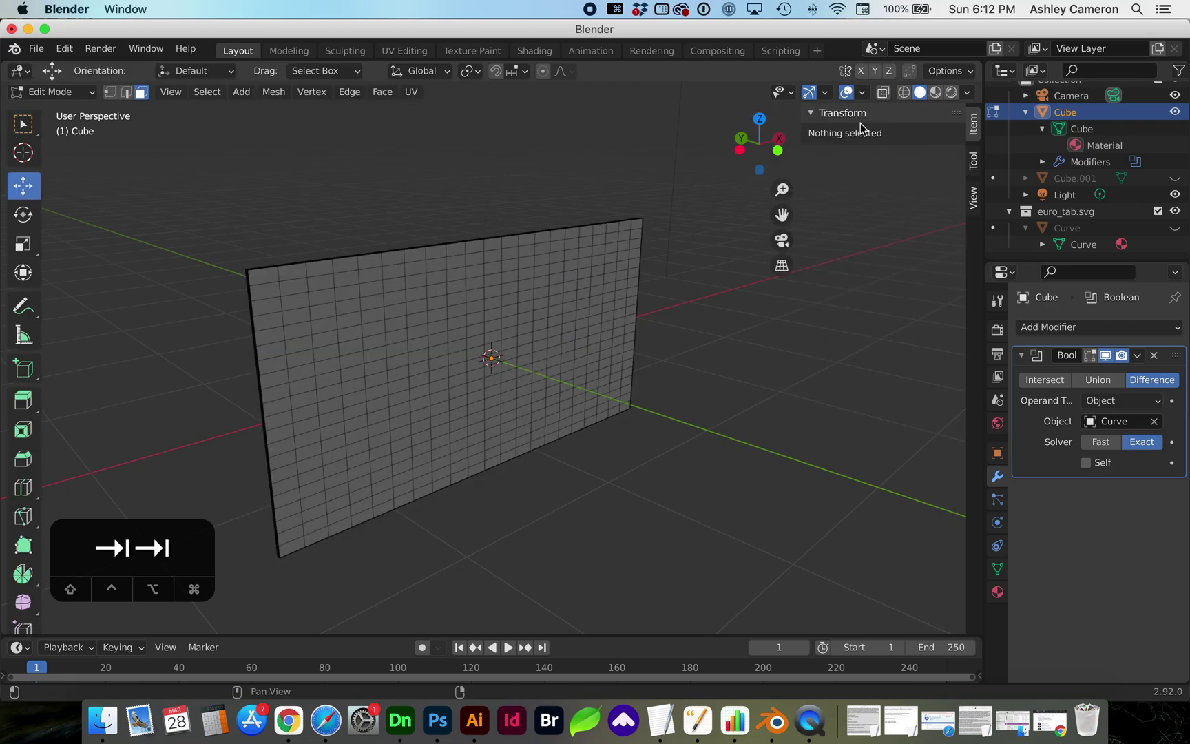
click(863, 95)
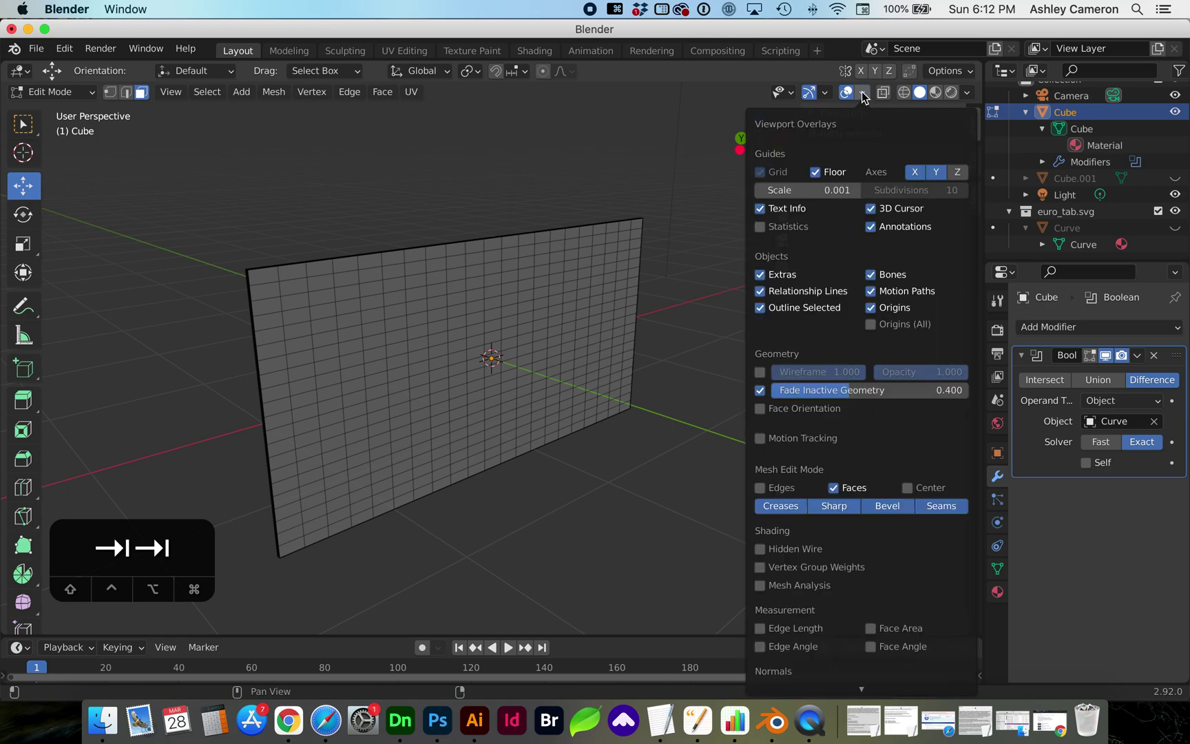
scroll(820, 429, down, 2)
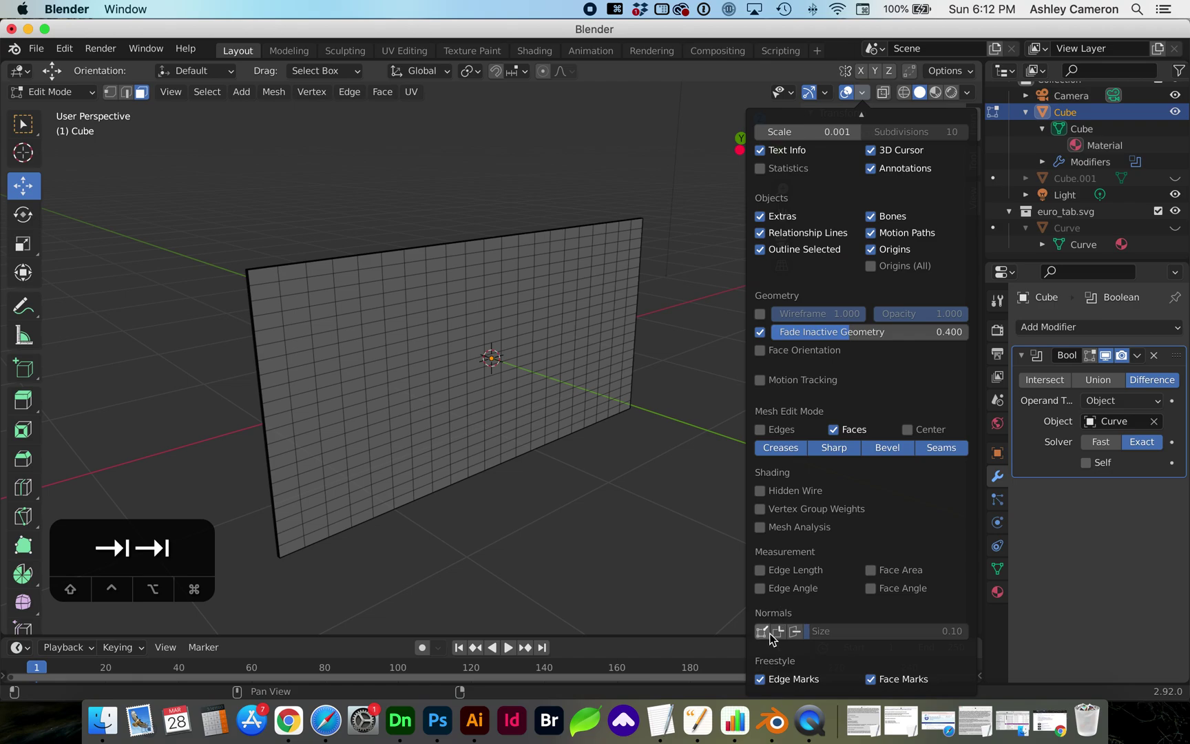
click(796, 631)
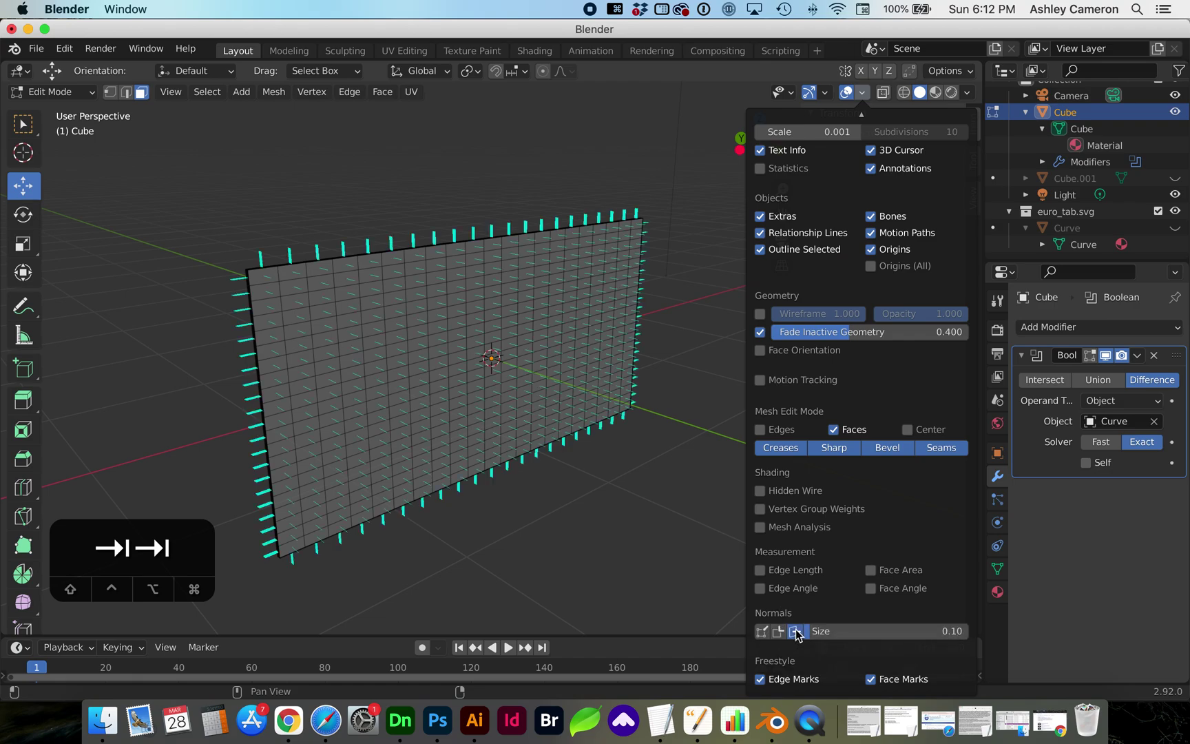
mouse_move(813, 635)
mouse_down()
mouse_move(839, 635)
mouse_move(820, 635)
mouse_up()
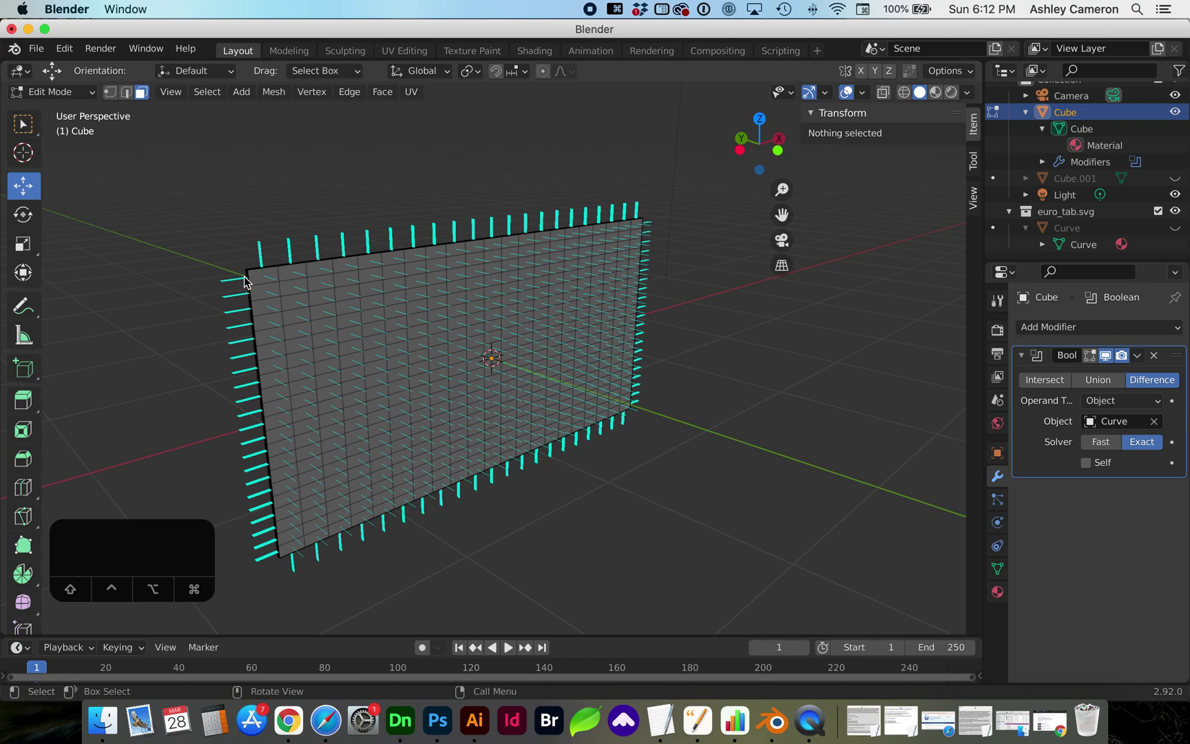
Return the plate to Object Mode with its Boolean cutout displayed.
click(1091, 245)
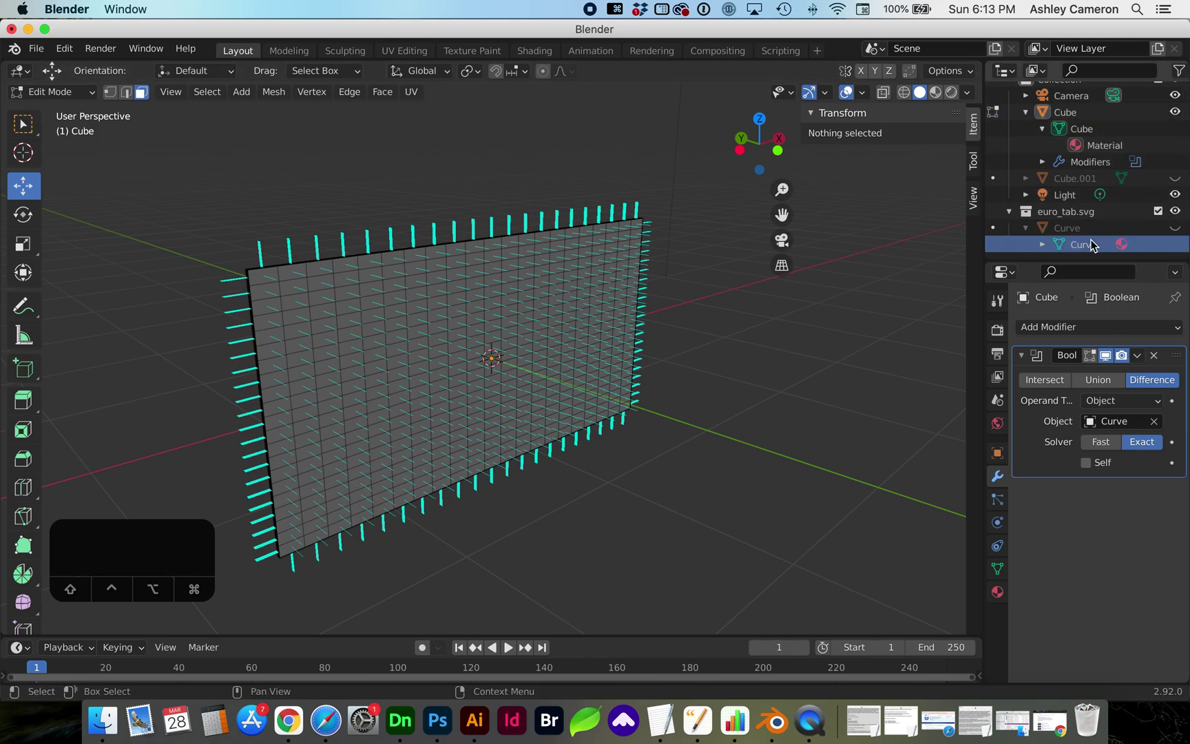
click(1098, 163)
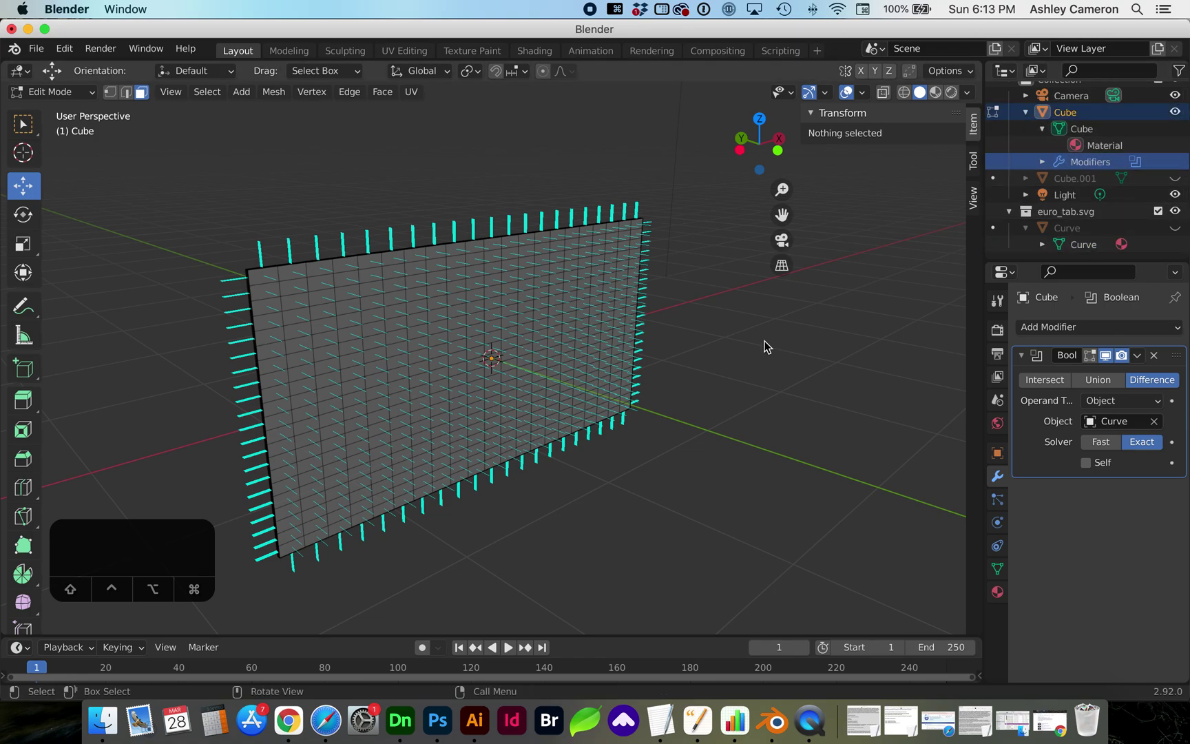
key(Tab)
scroll(692, 392, left, 3)
scroll(692, 389, right, 5)
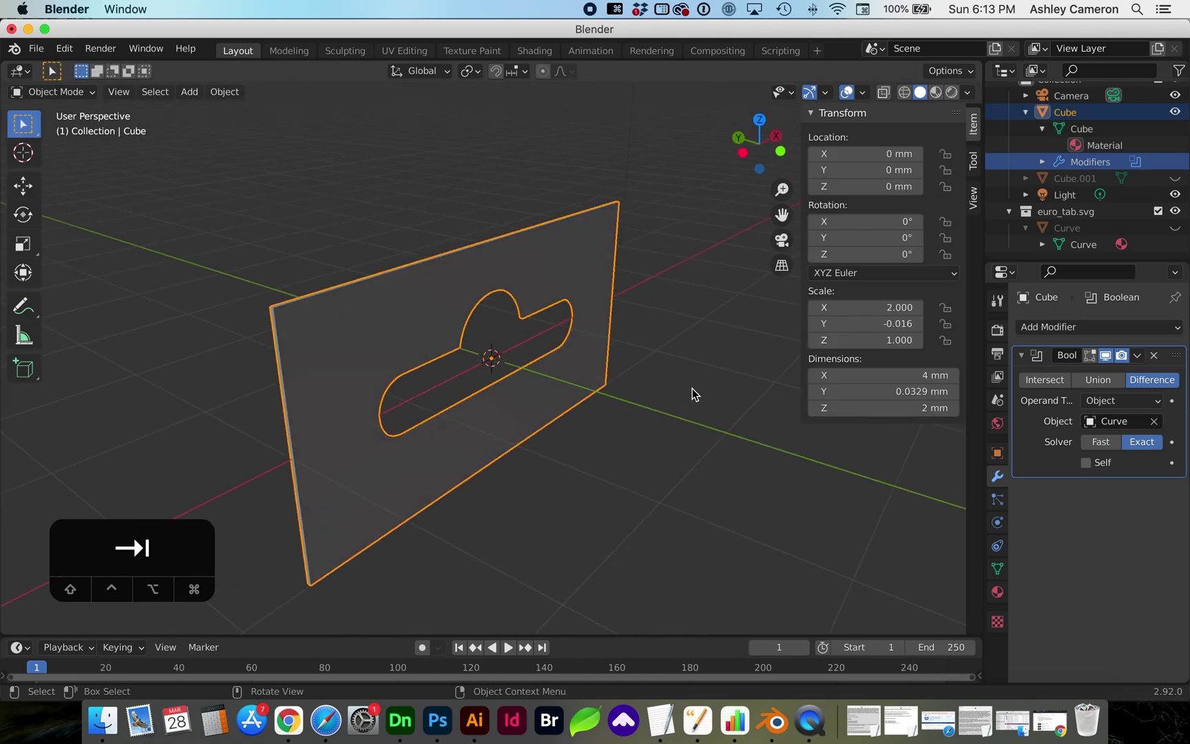
Unhide the tab mesh Curve and enter Edit Mode on it to examine its face normals.
click(1174, 228)
click(1094, 227)
key(Tab)
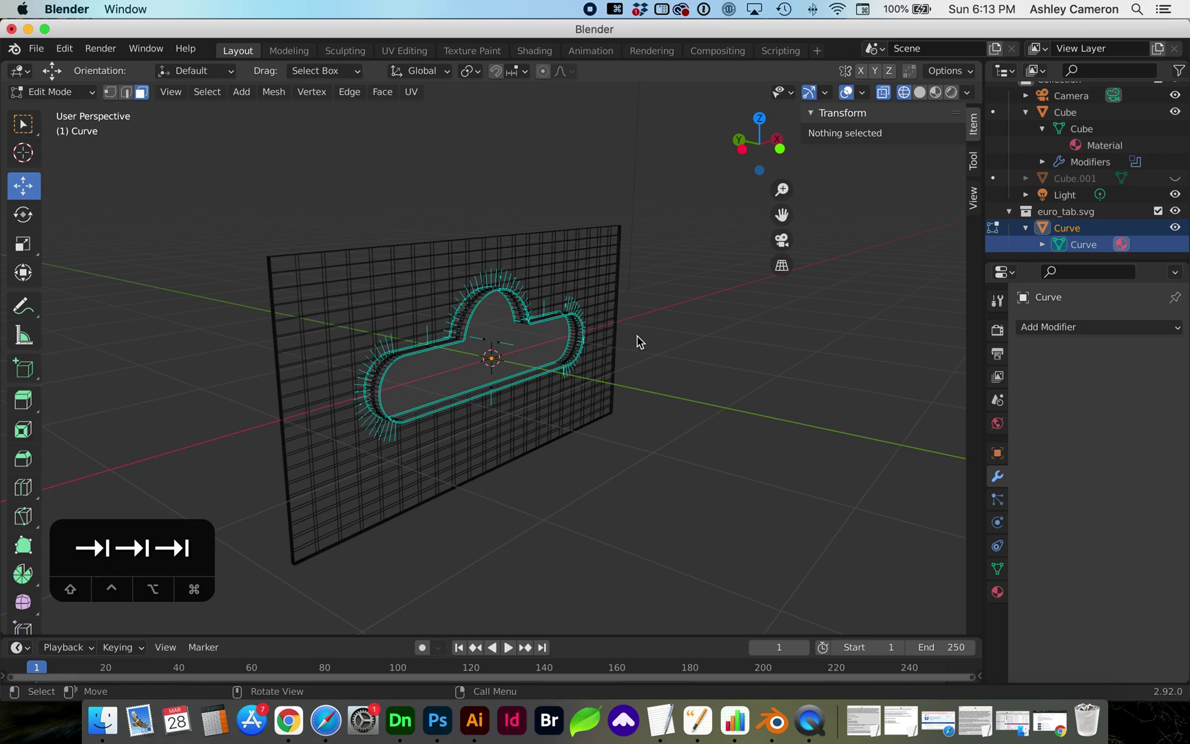
scroll(637, 338, right, 3)
scroll(637, 338, right, 3)
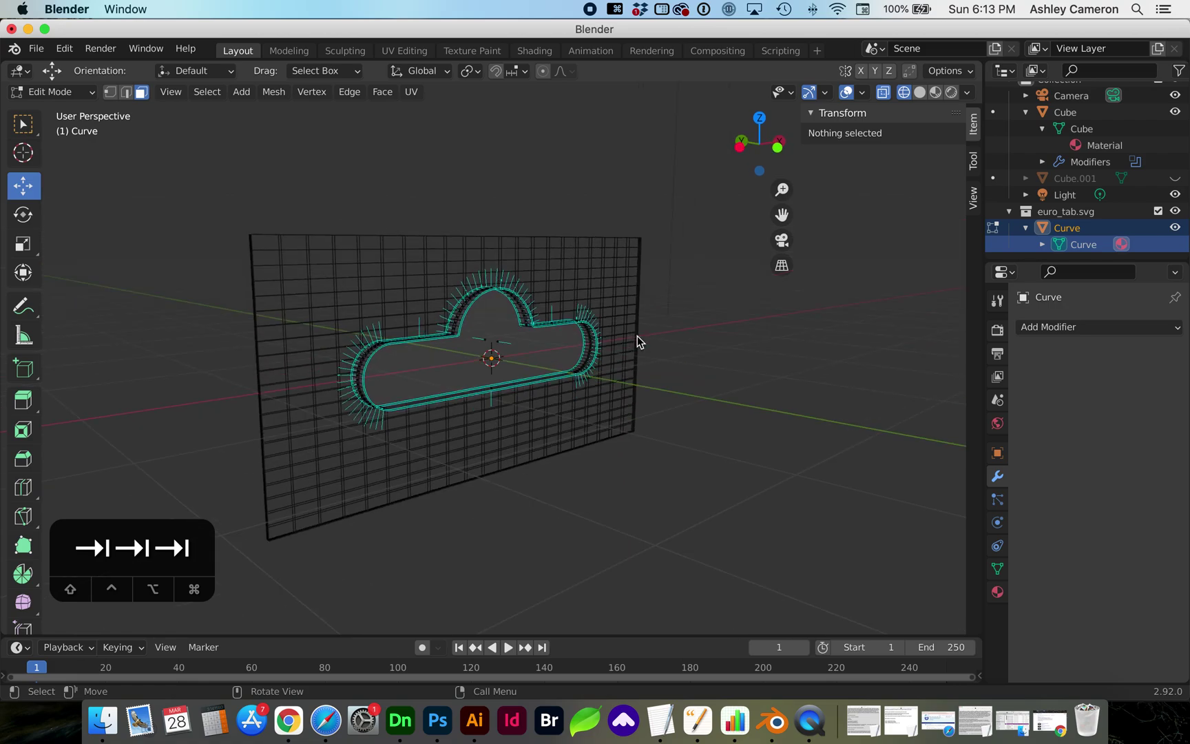
click(1042, 245)
scroll(641, 341, right, 3)
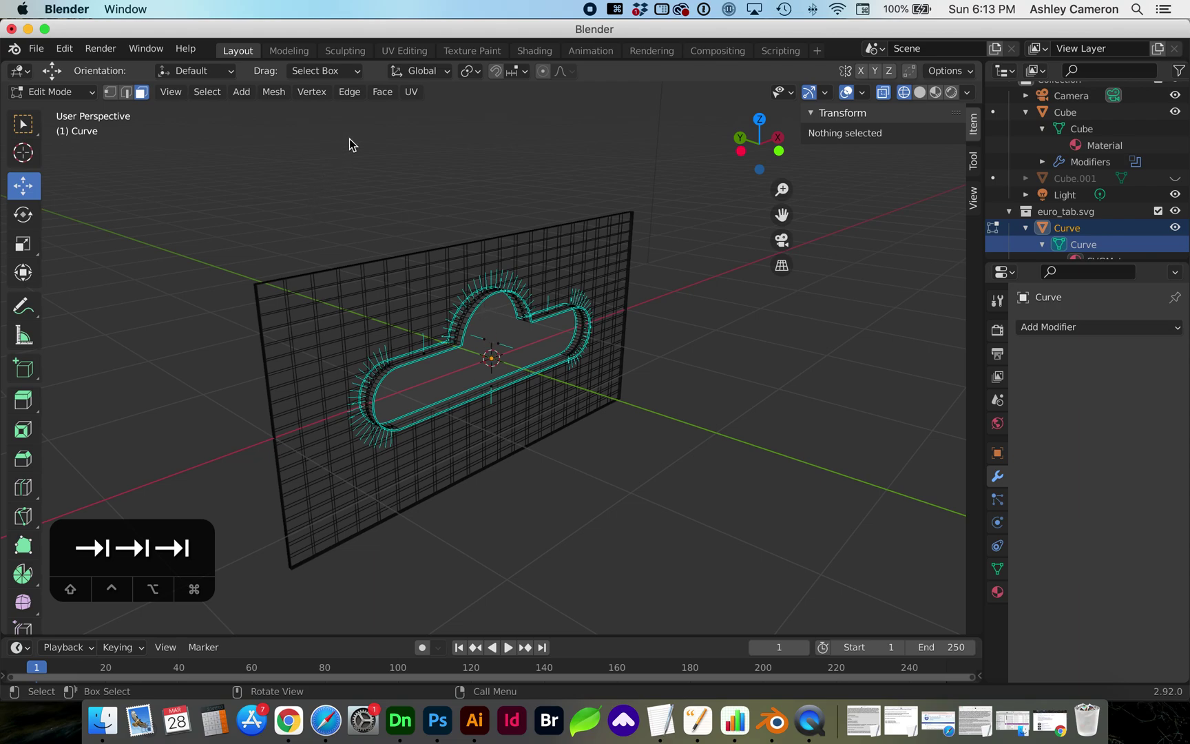
Flip the normals of all faces of the tab mesh Curve and return to Object Mode.
key(a)
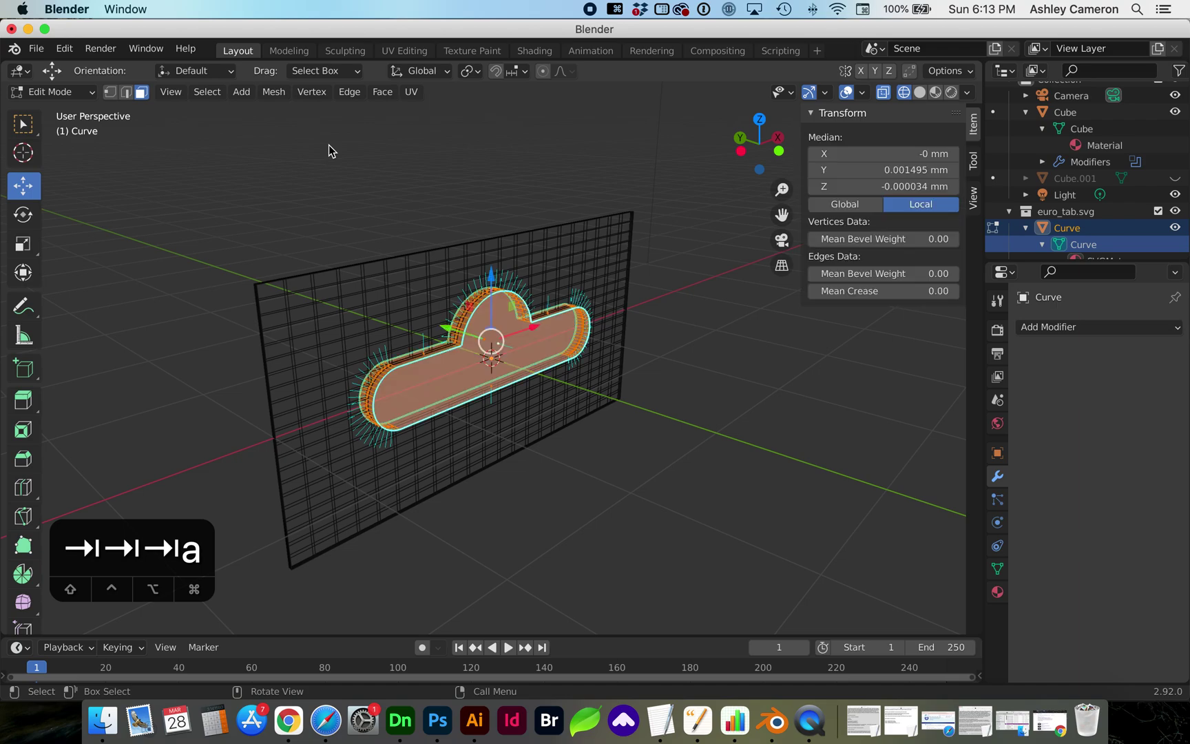
click(274, 91)
mouse_move(314, 364)
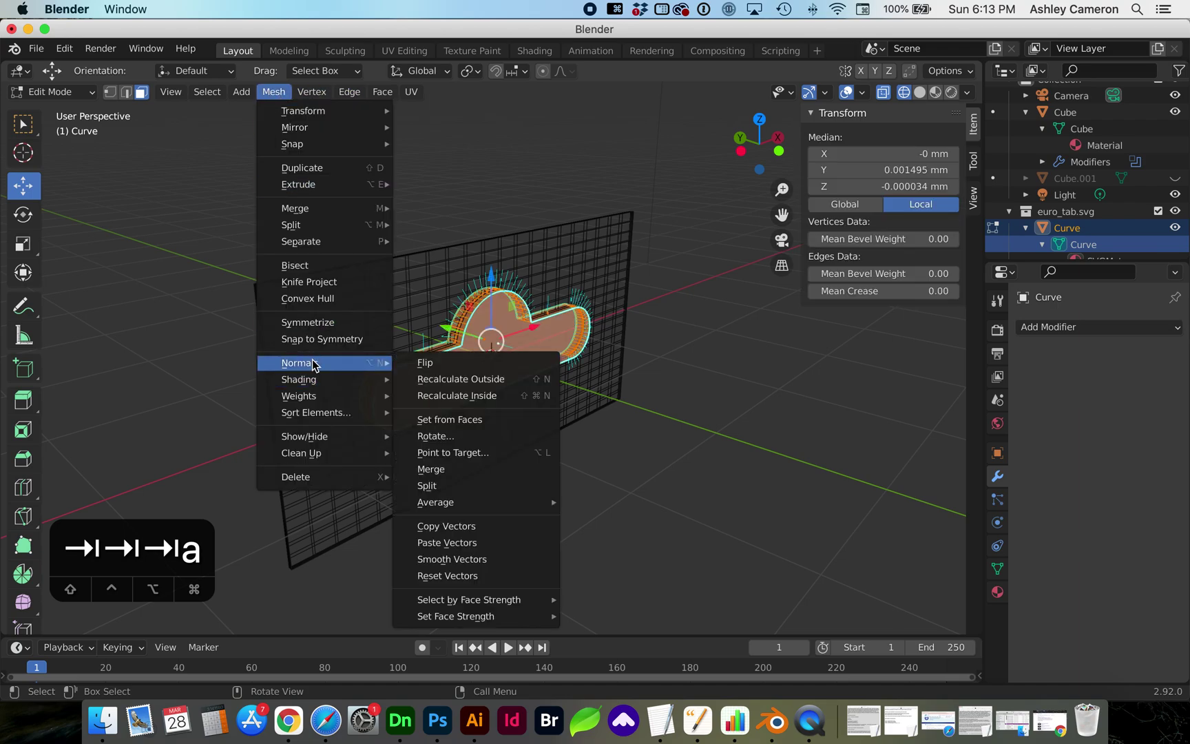
click(436, 363)
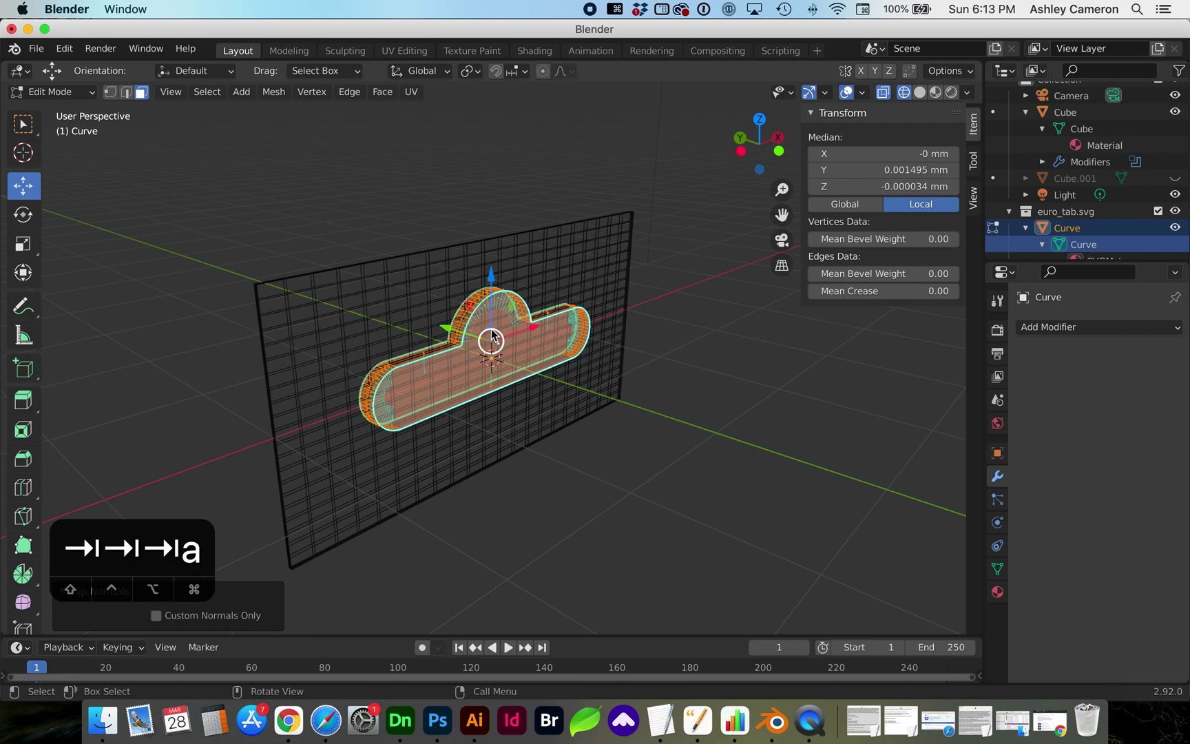
key(Tab)
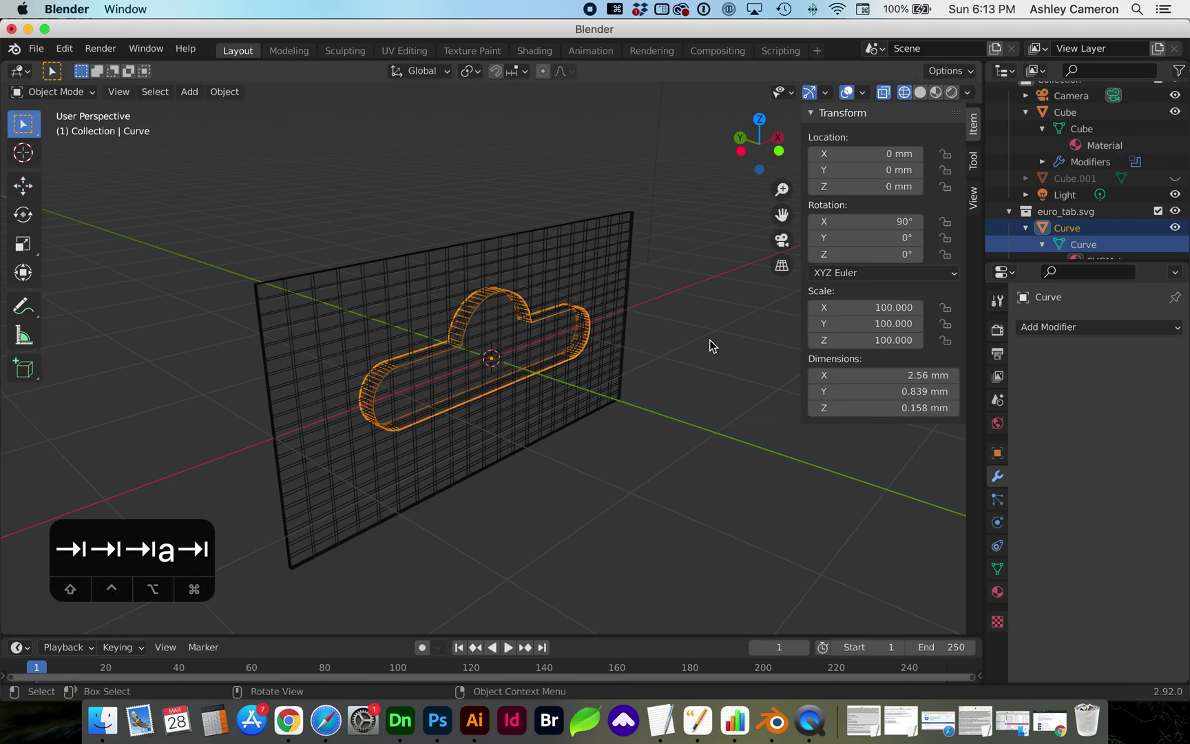
key(Tab)
key(Tab)
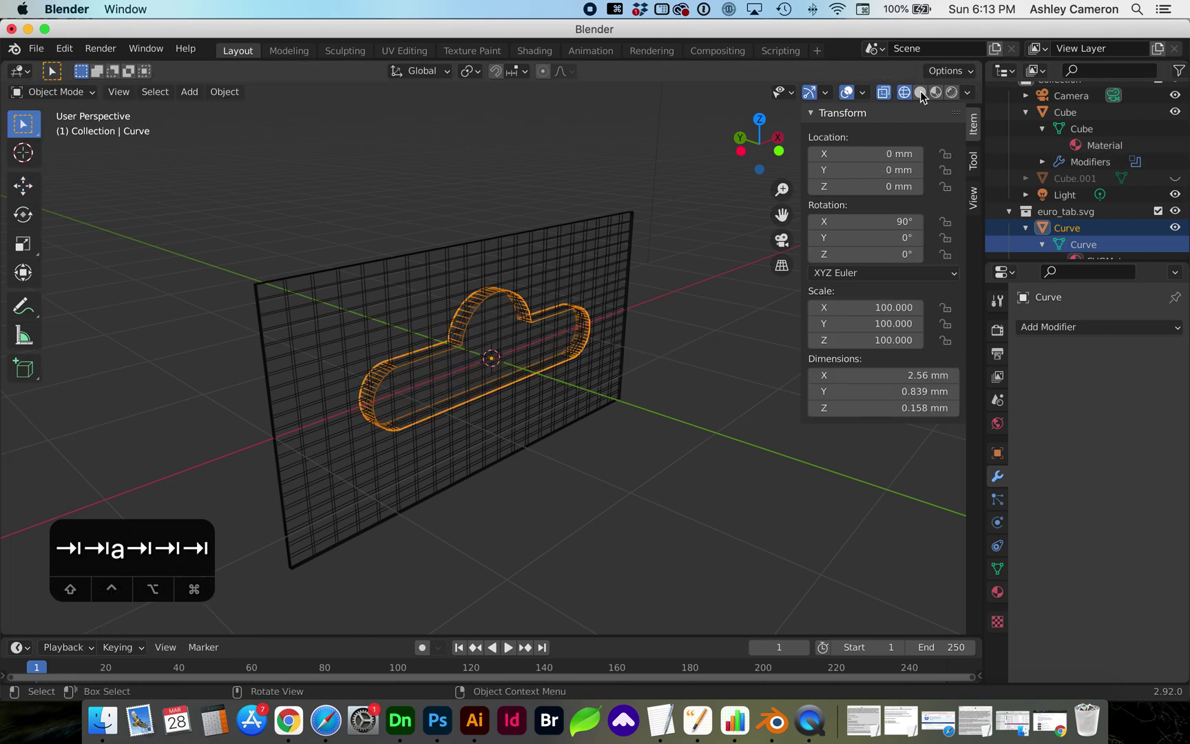
Turn off X-ray, hide the tab mesh Curve, and inspect the plate's cutout in Solid shading.
click(883, 96)
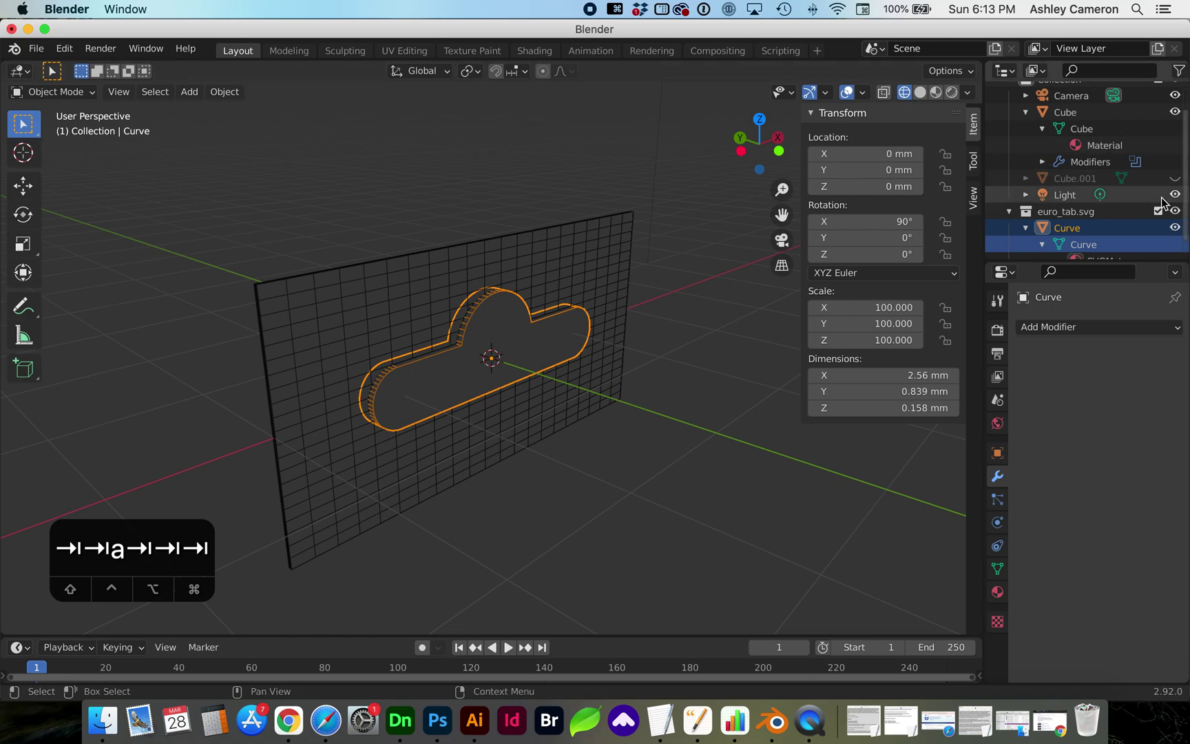
click(1176, 229)
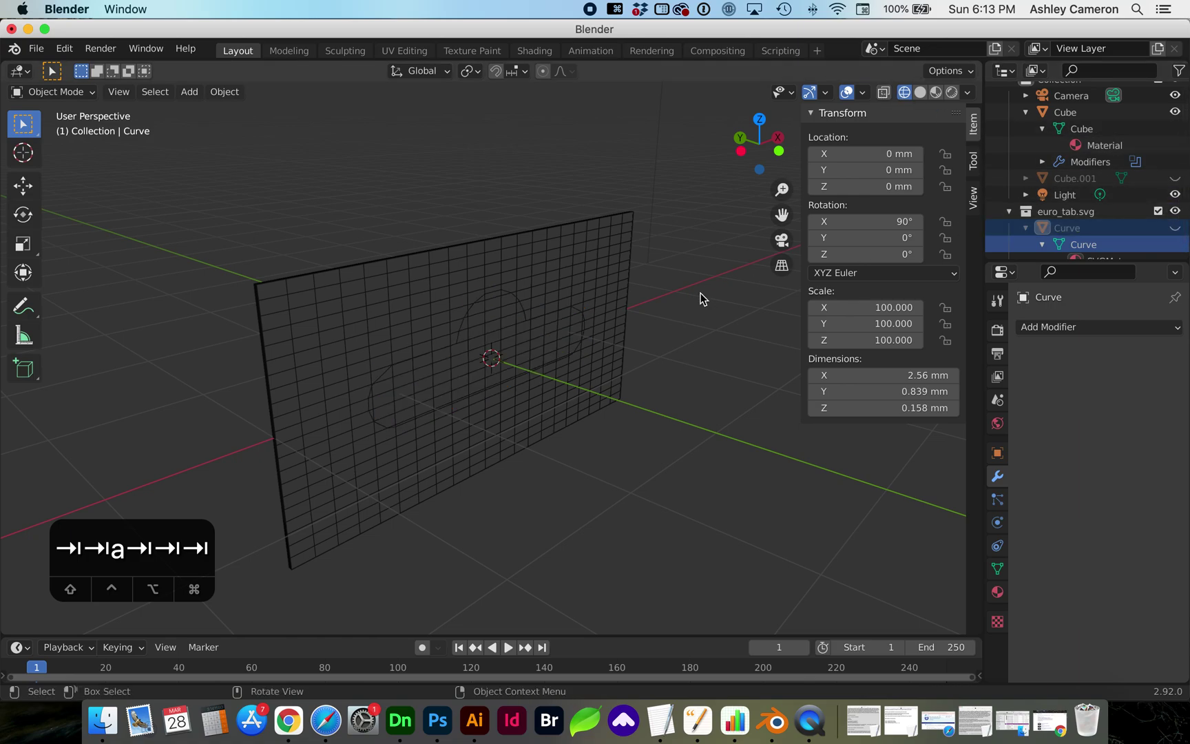
scroll(700, 293, up, 2)
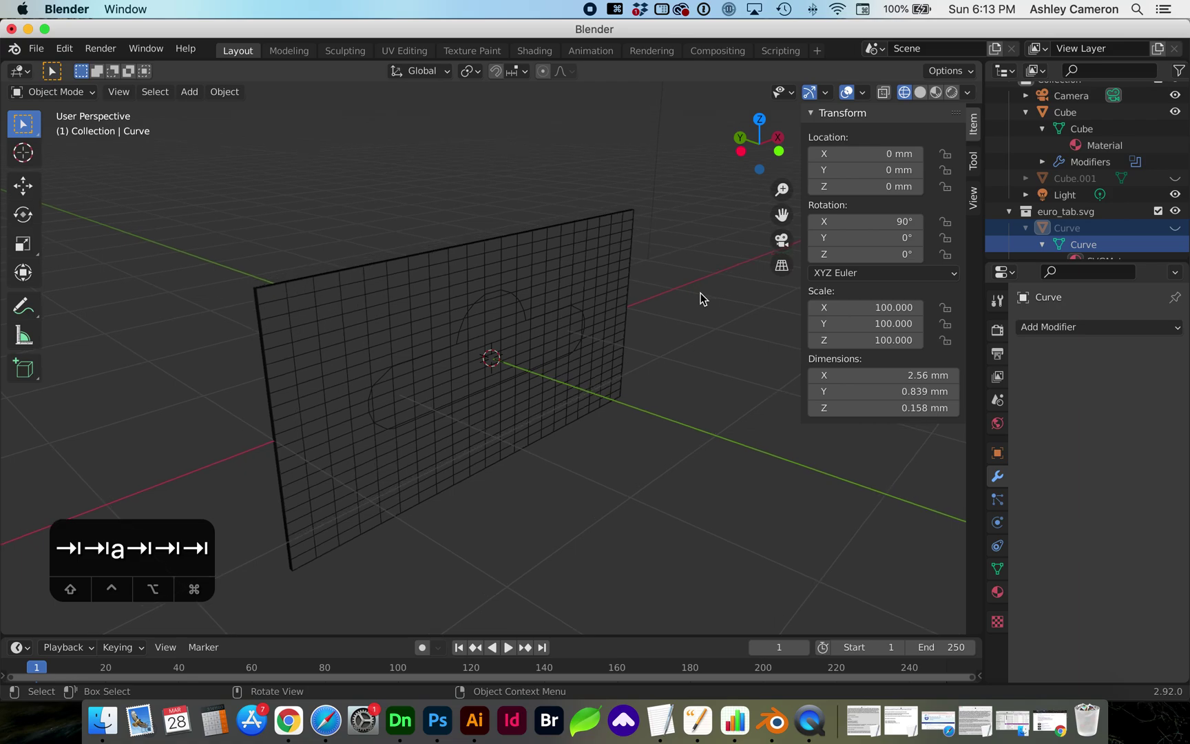
click(922, 92)
scroll(680, 403, left, 5)
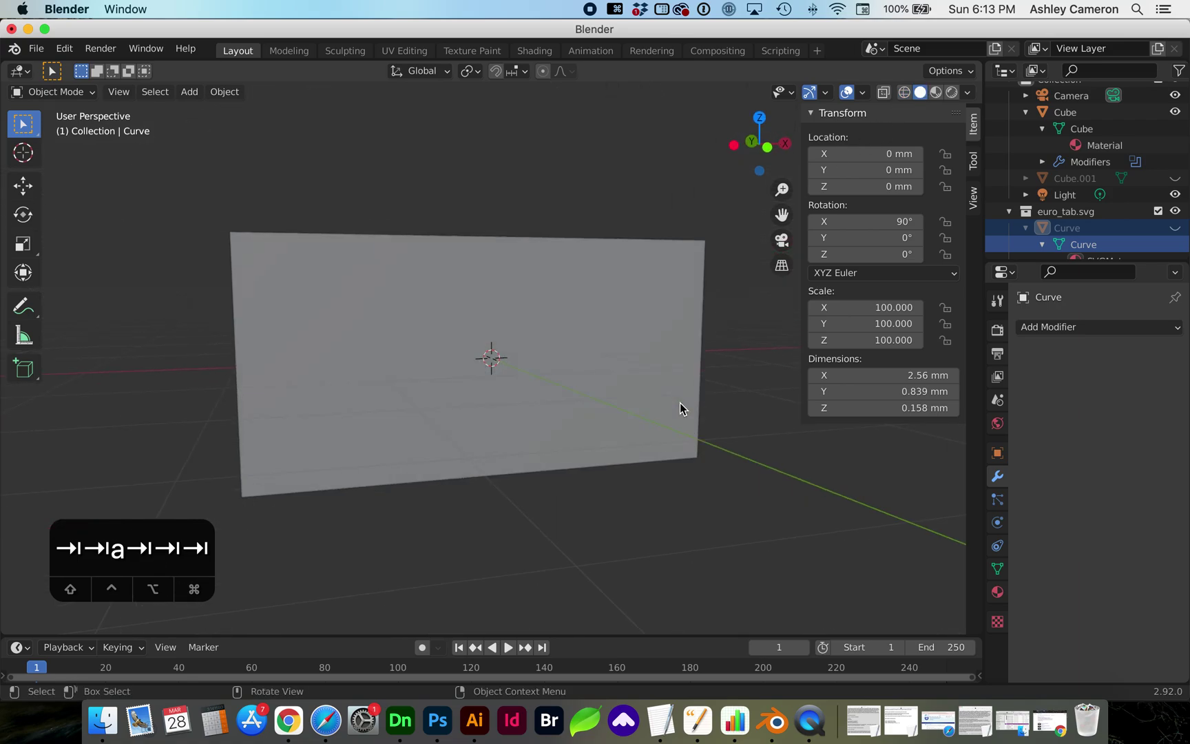
scroll(680, 403, left, 3)
Unhide the tab mesh Curve and flip the normals of all its faces again in Edit Mode.
click(1175, 228)
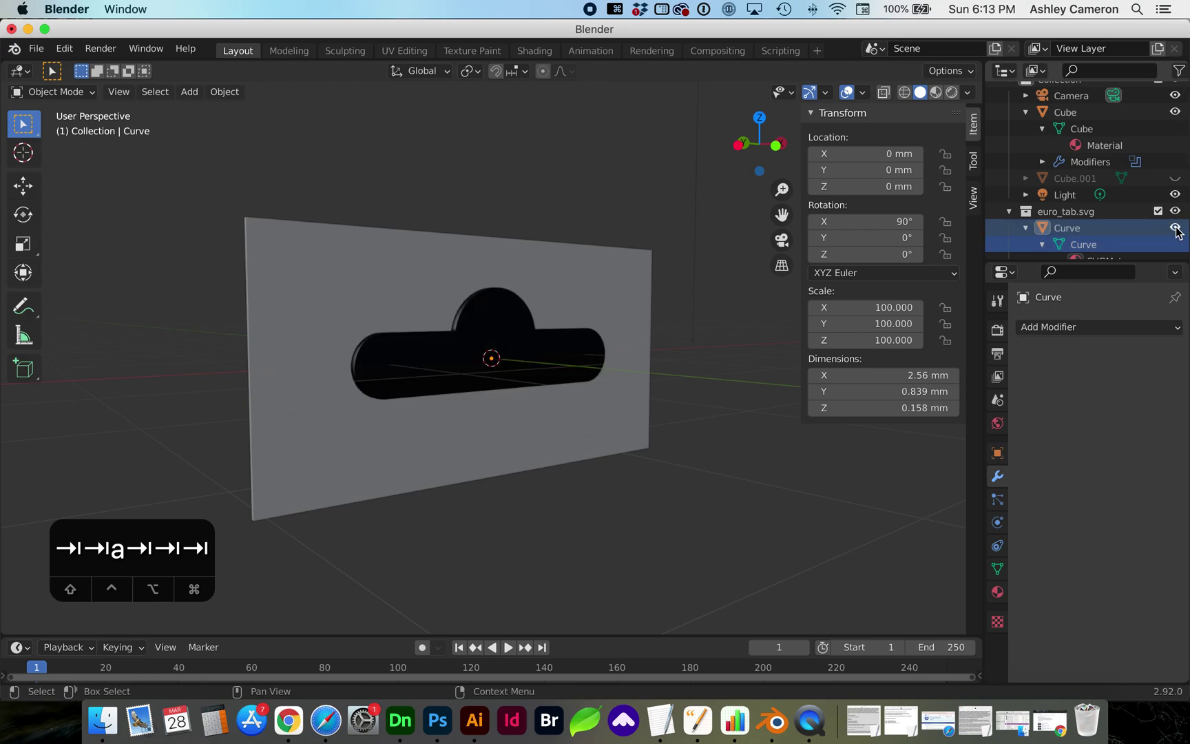
click(1096, 233)
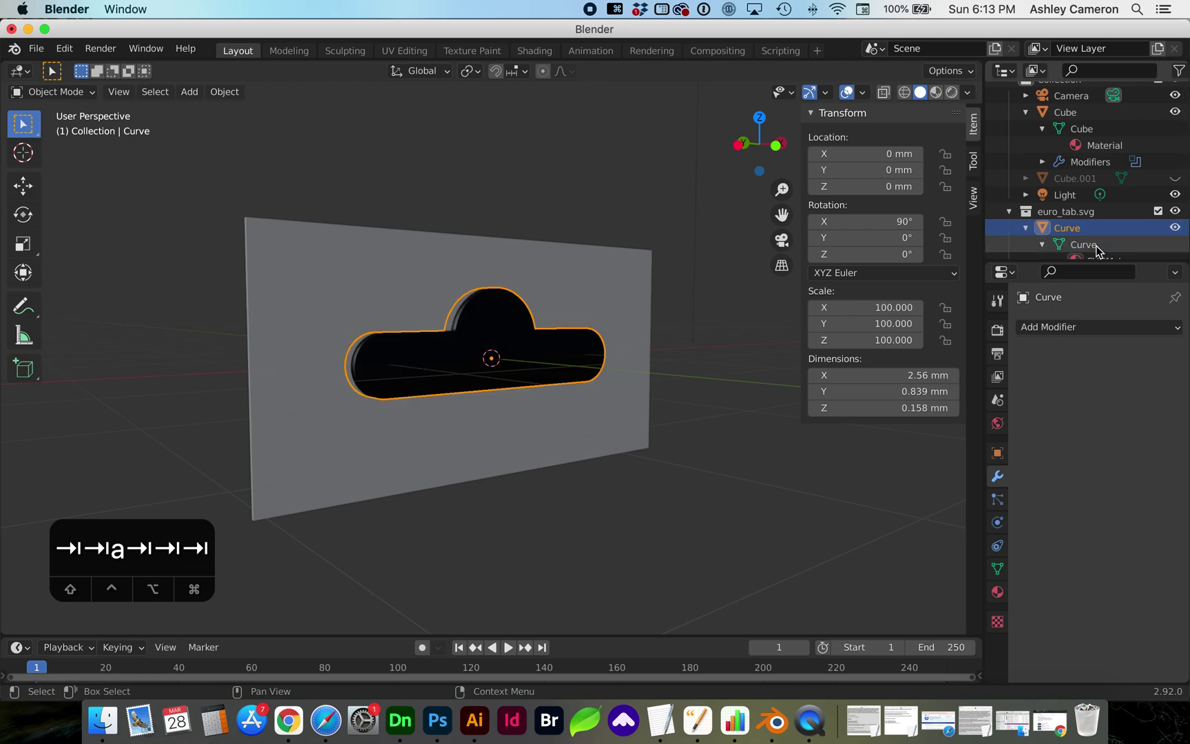
click(1097, 245)
key(Tab)
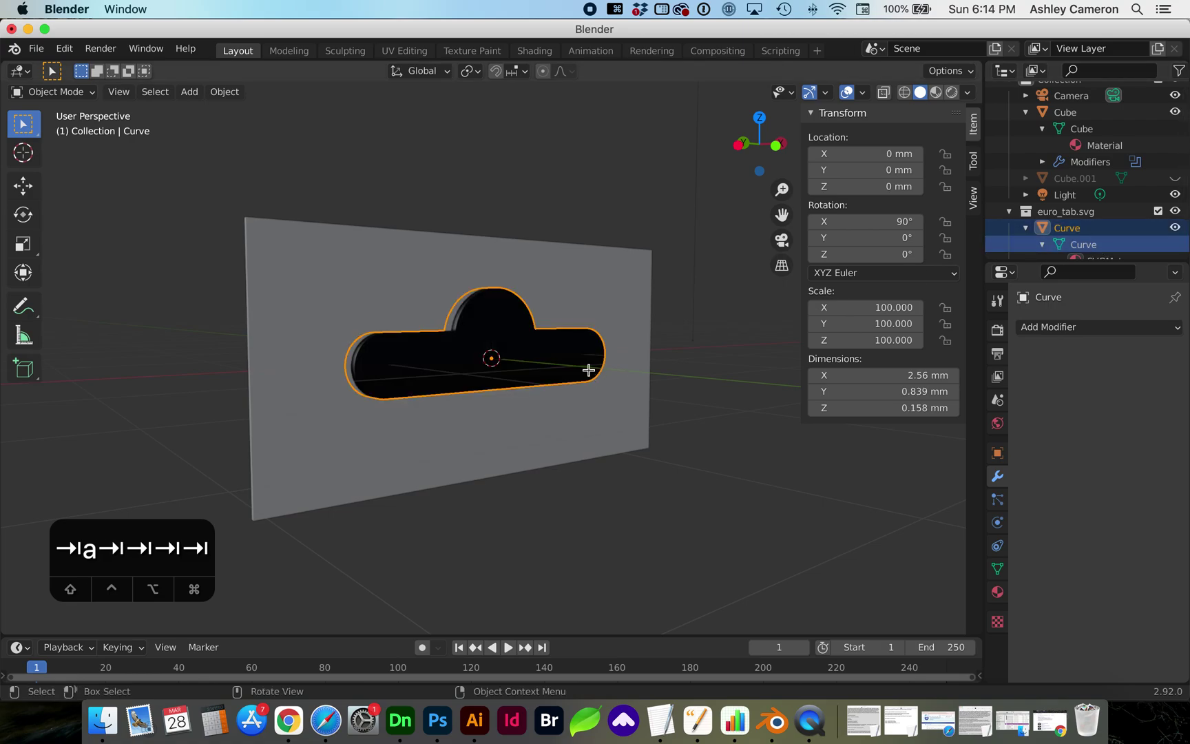
middle_drag(523, 248, 552, 274)
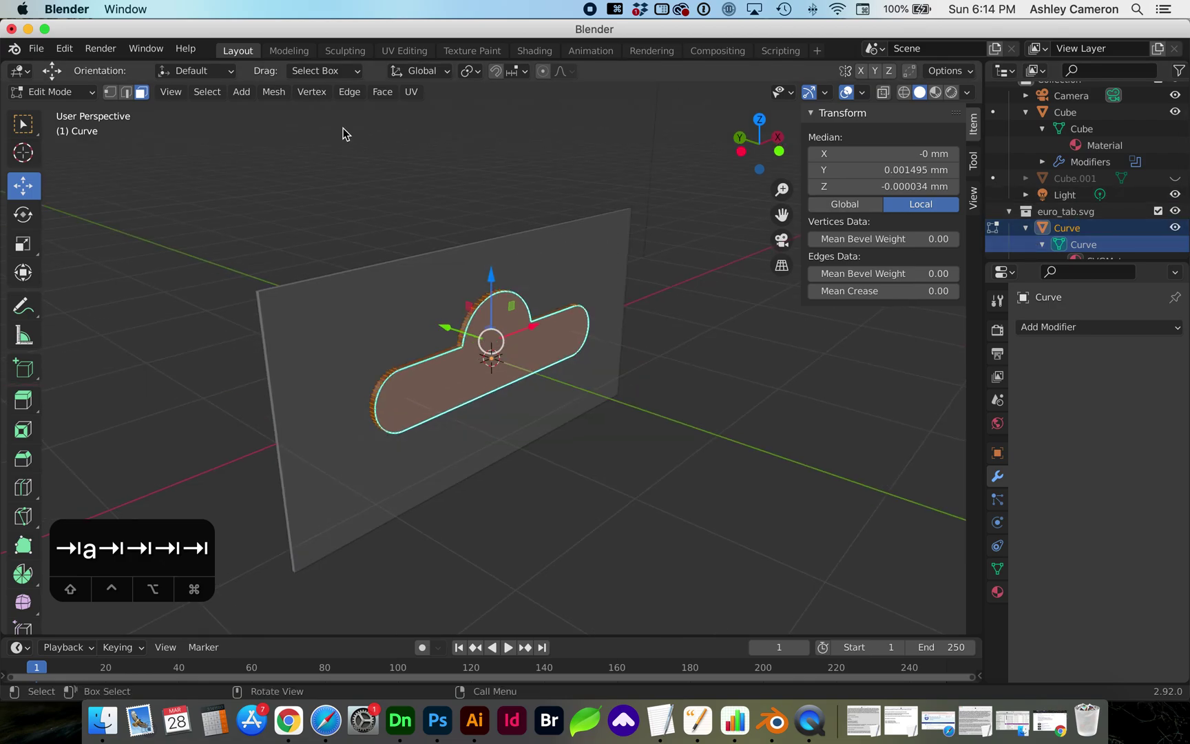
click(280, 98)
mouse_move(301, 363)
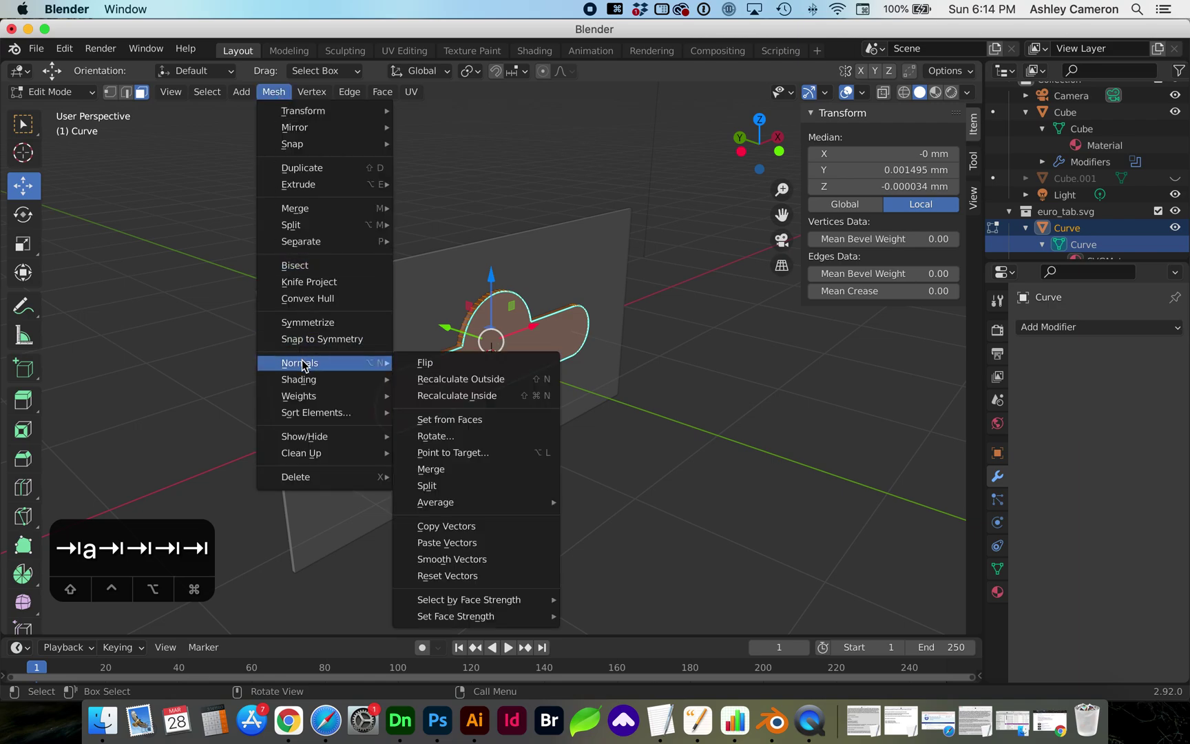
click(447, 366)
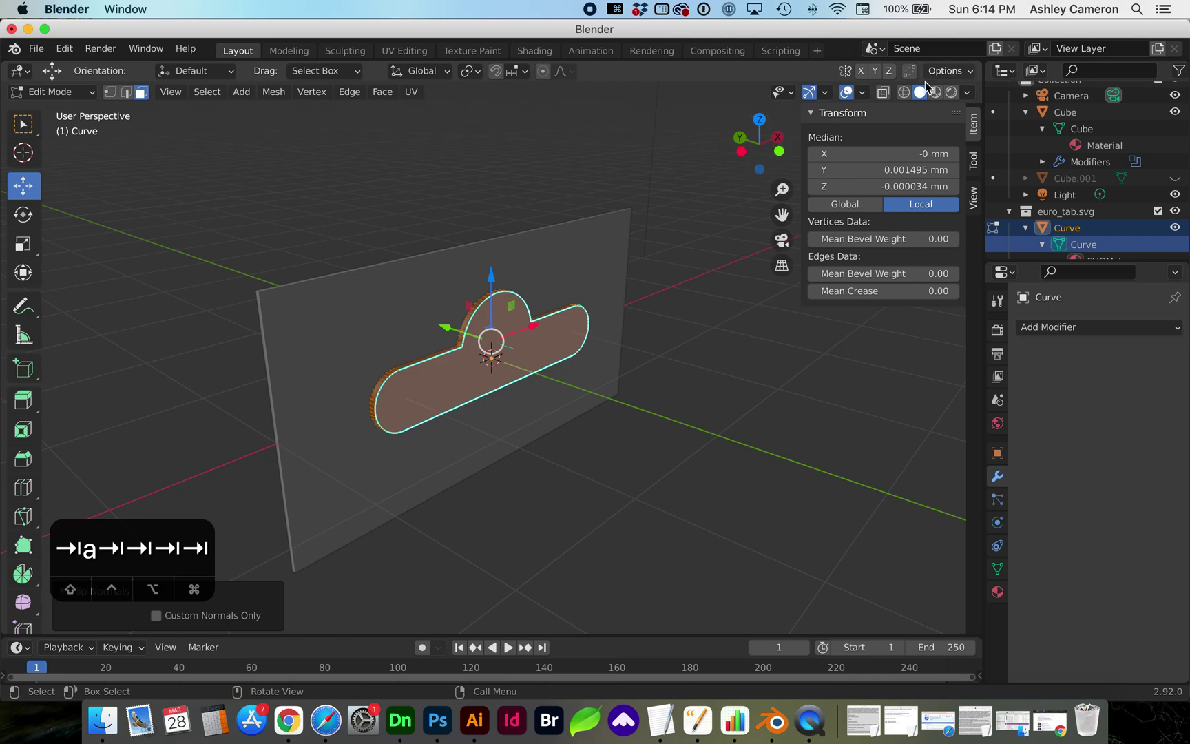
Examine the direction of the tab mesh Curve's normals in Wireframe shading with X-ray.
click(905, 92)
click(883, 93)
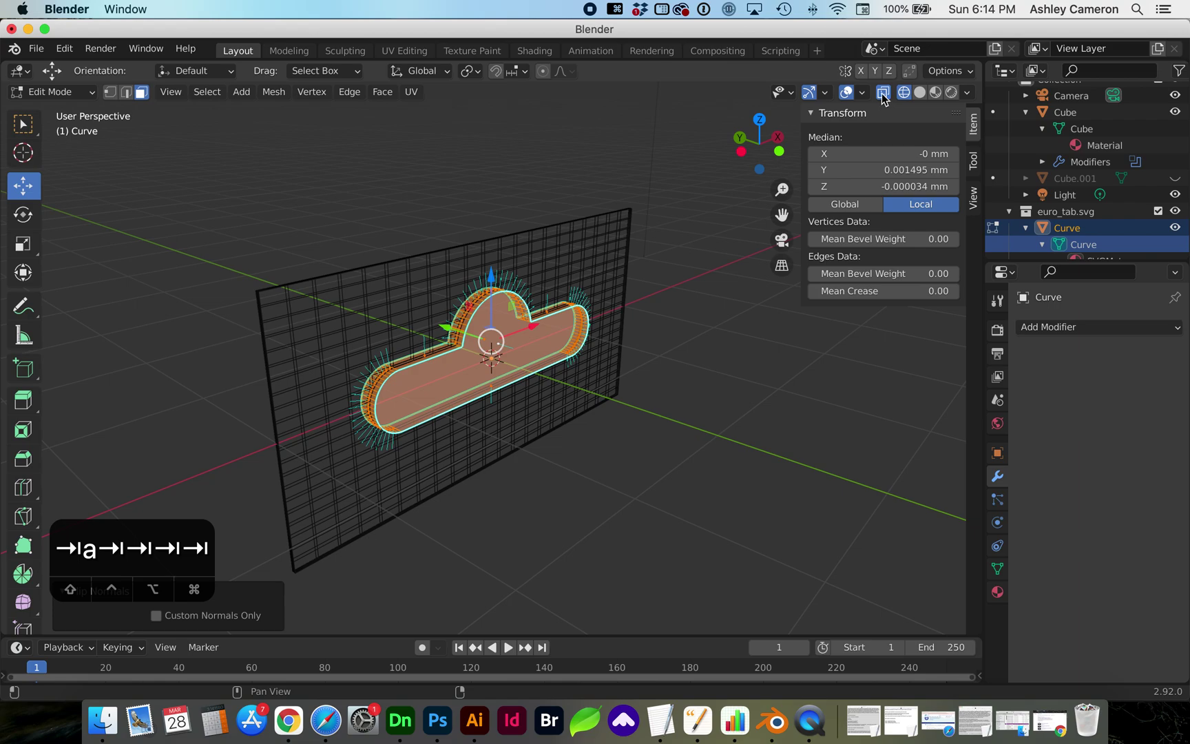
scroll(659, 356, right, 5)
scroll(660, 356, left, 3)
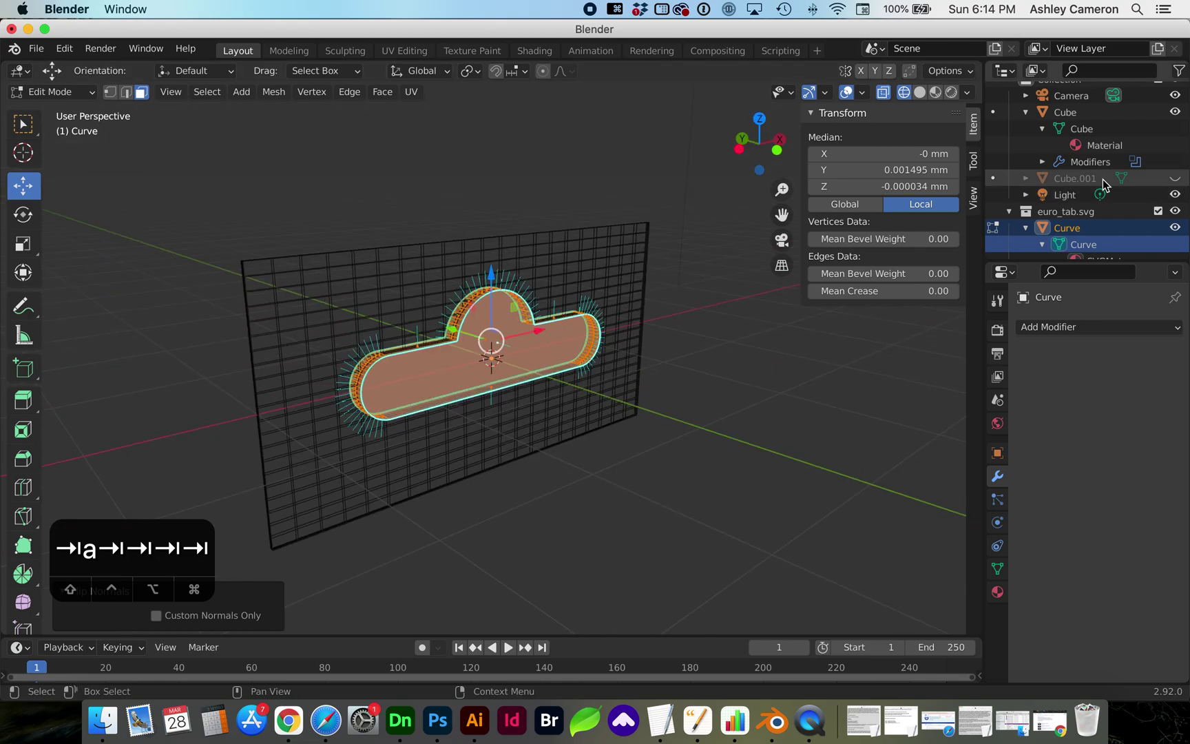
Hide the tab mesh Curve in the viewport, return to Object Mode, and restore Solid shading.
click(1175, 228)
scroll(718, 373, left, 6)
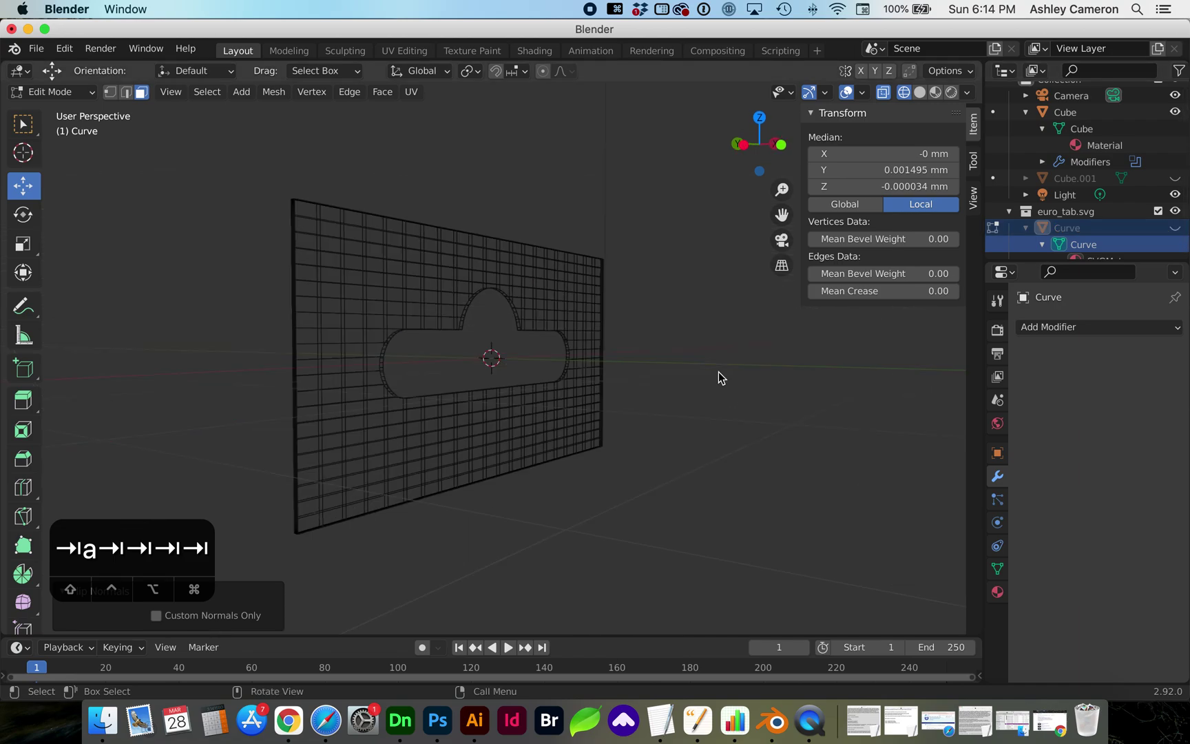
scroll(719, 371, right, 10)
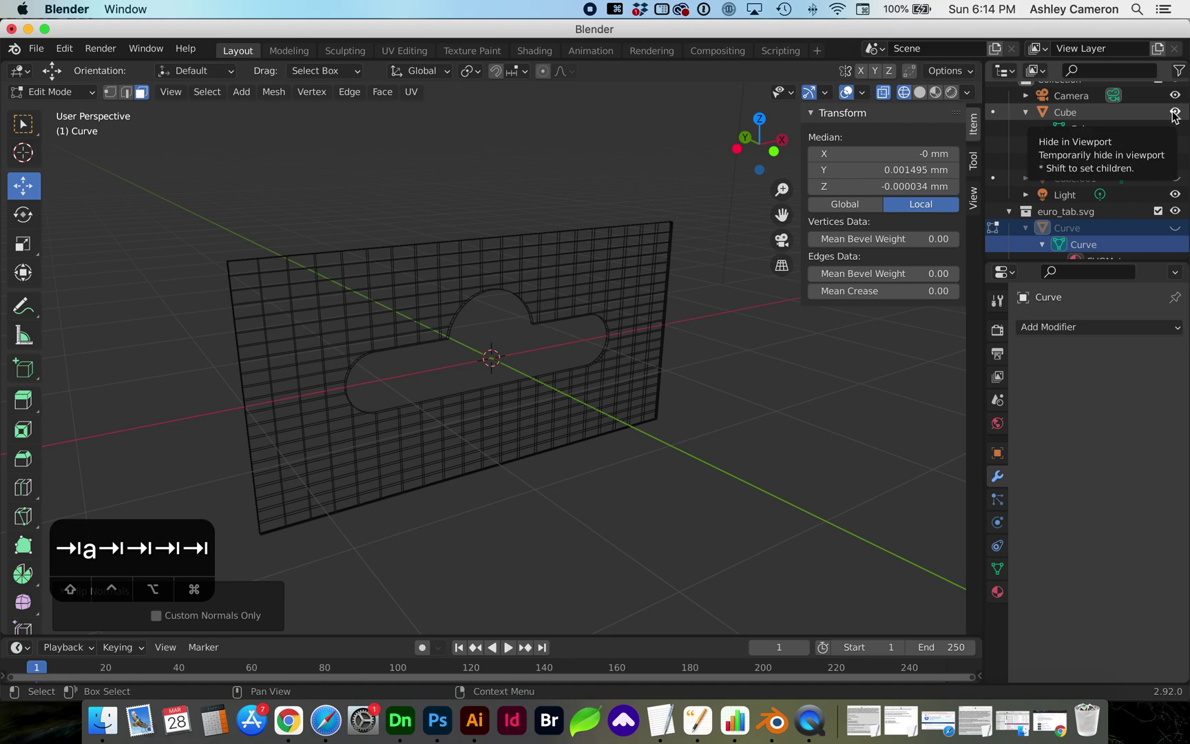
key(Tab)
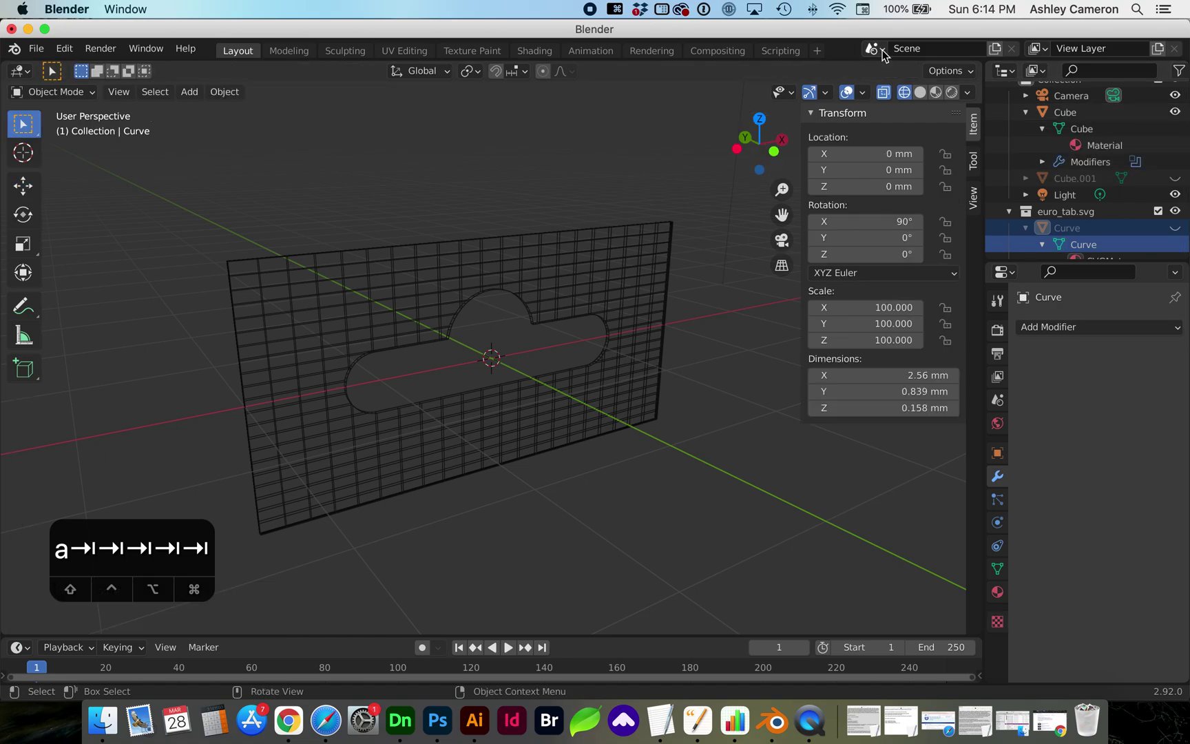
click(920, 92)
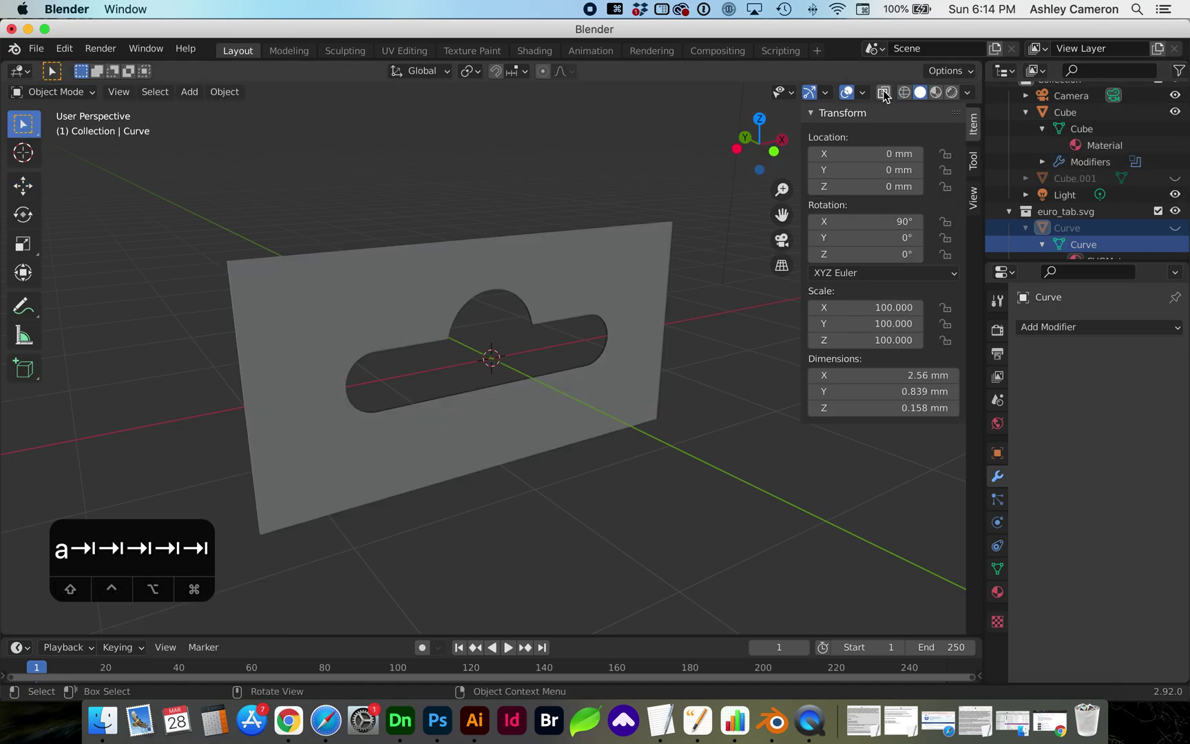
scroll(607, 412, down, 3)
scroll(607, 412, right, 3)
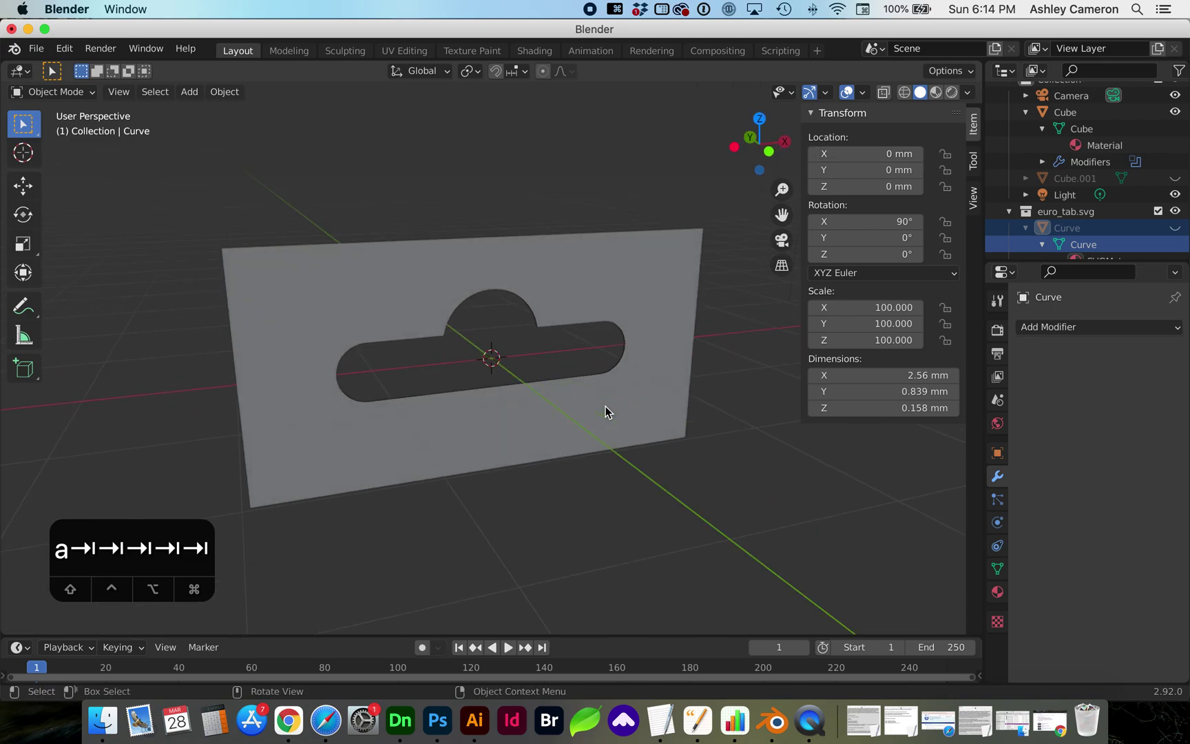
Duplicate the plate in place as a backup and hide the duplicate in the viewport.
scroll(605, 409, right, 3)
click(642, 294)
scroll(1074, 172, up, 2)
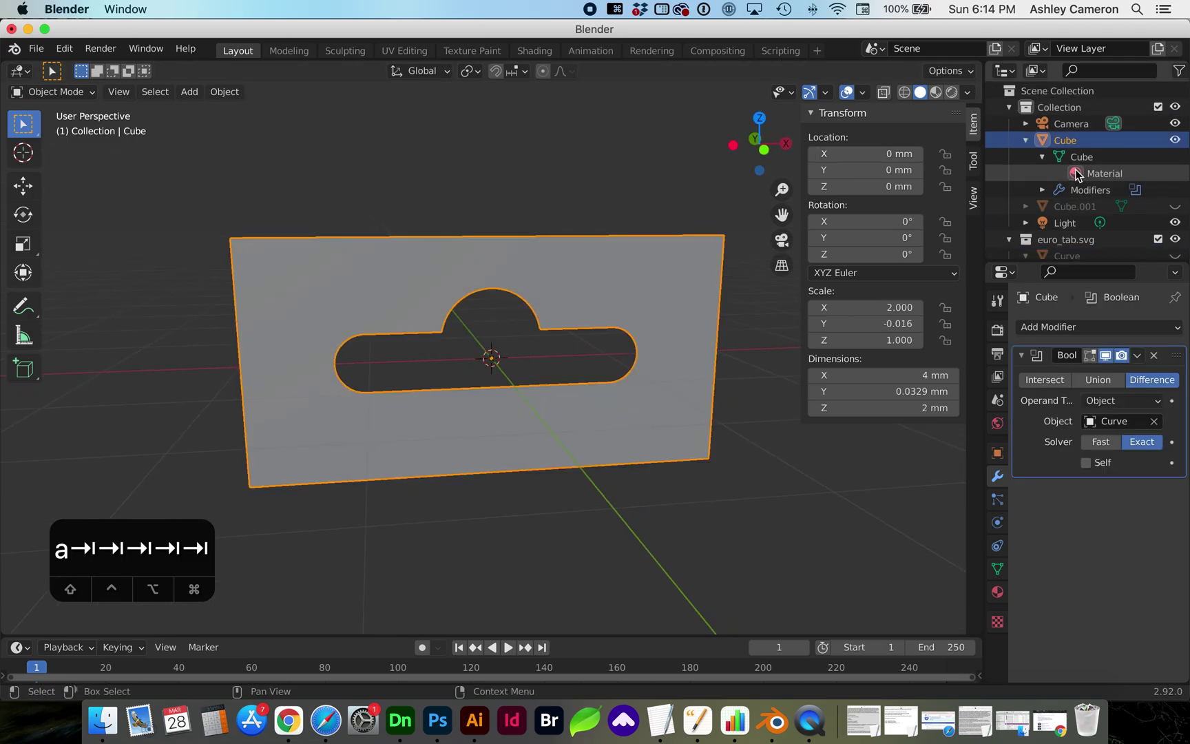
click(1026, 139)
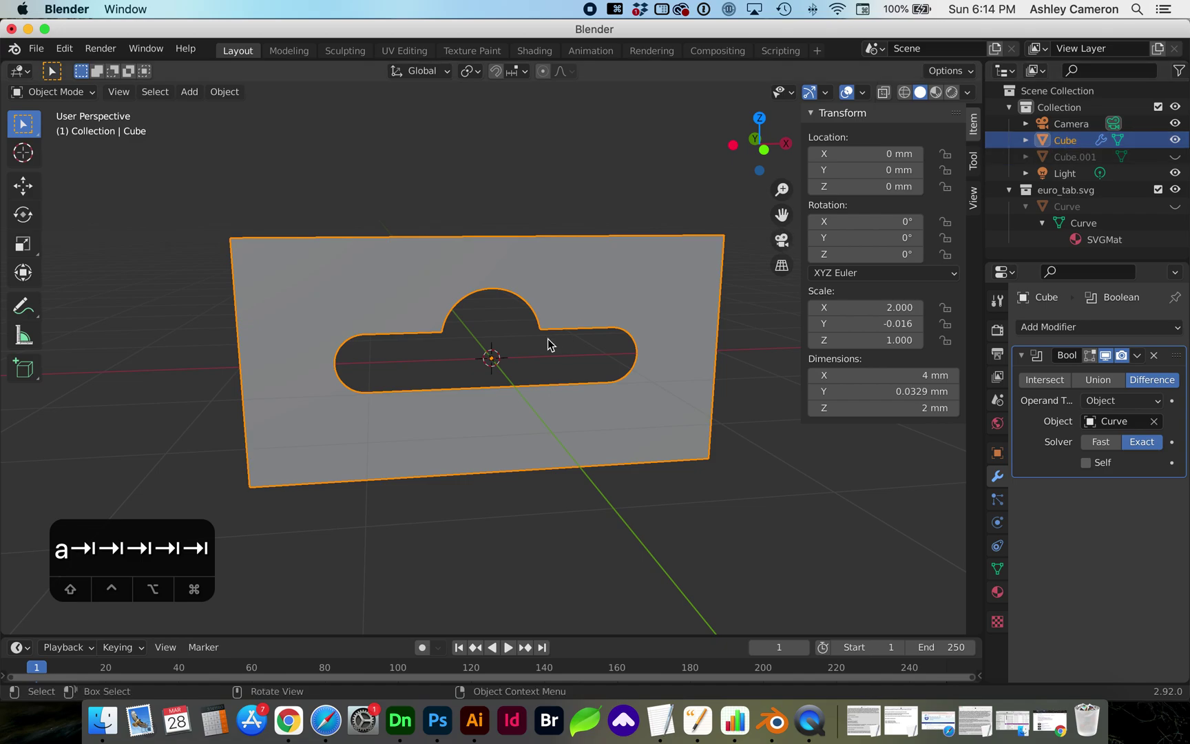
key(shift+d)
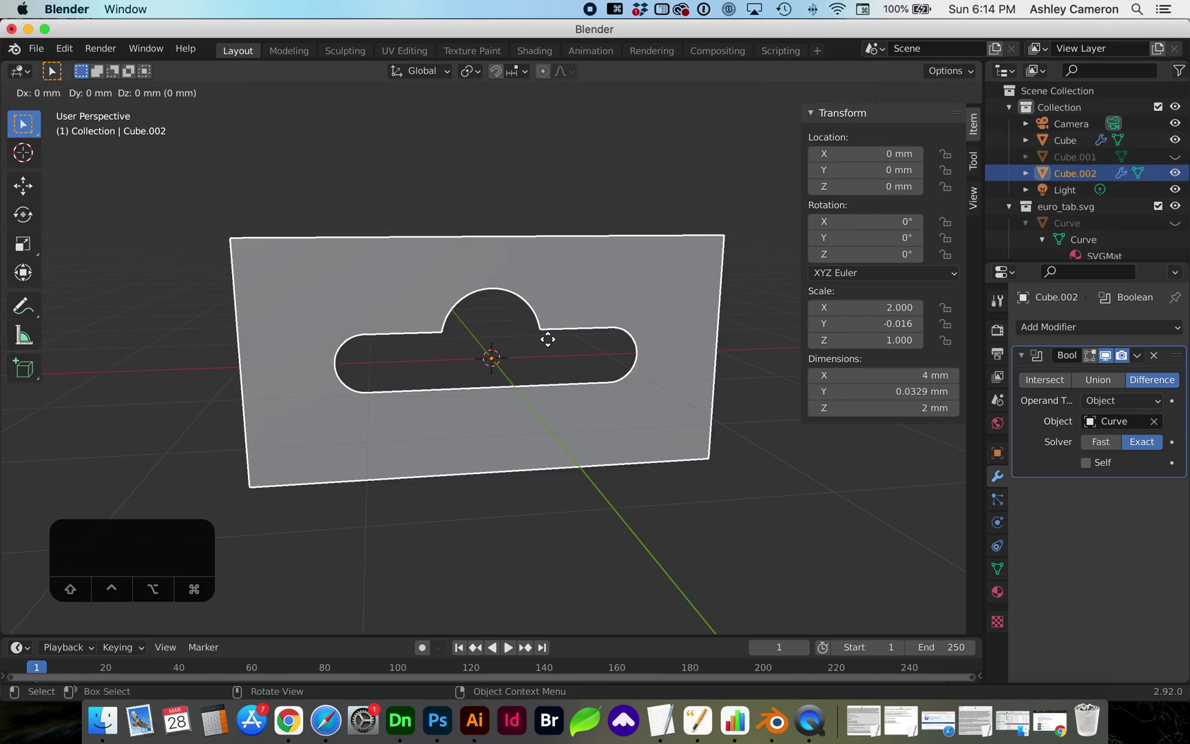
key(Return)
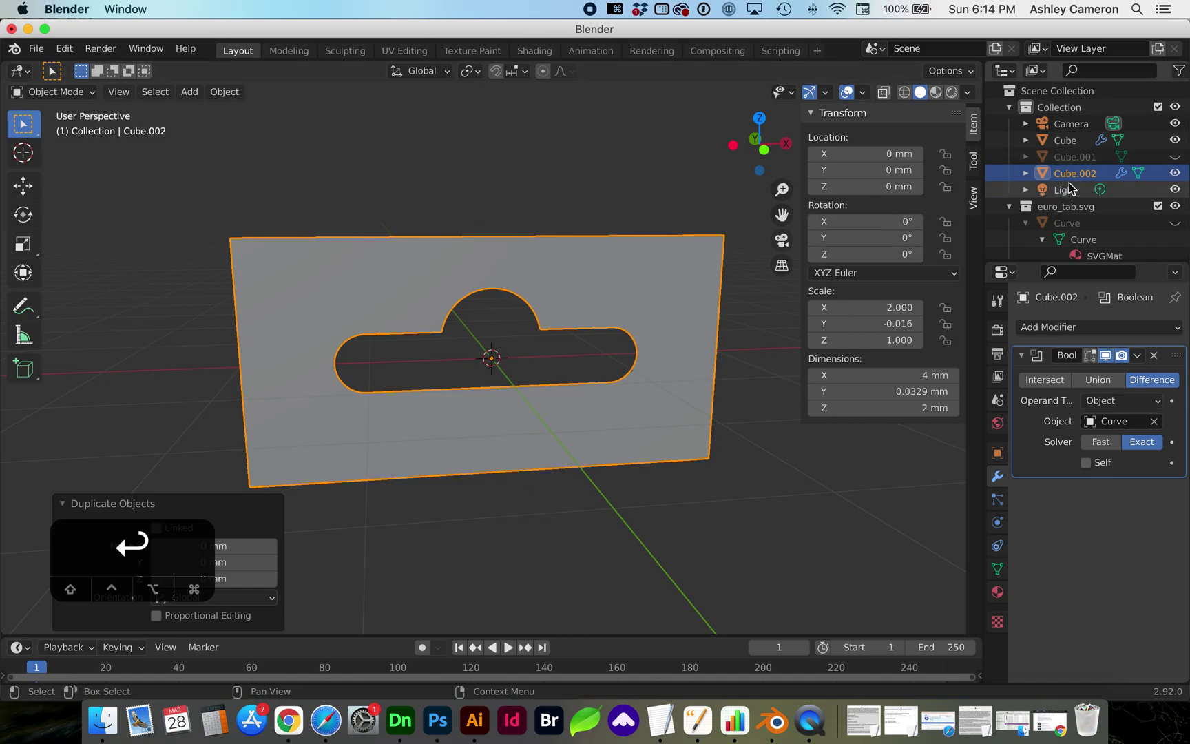
click(1175, 175)
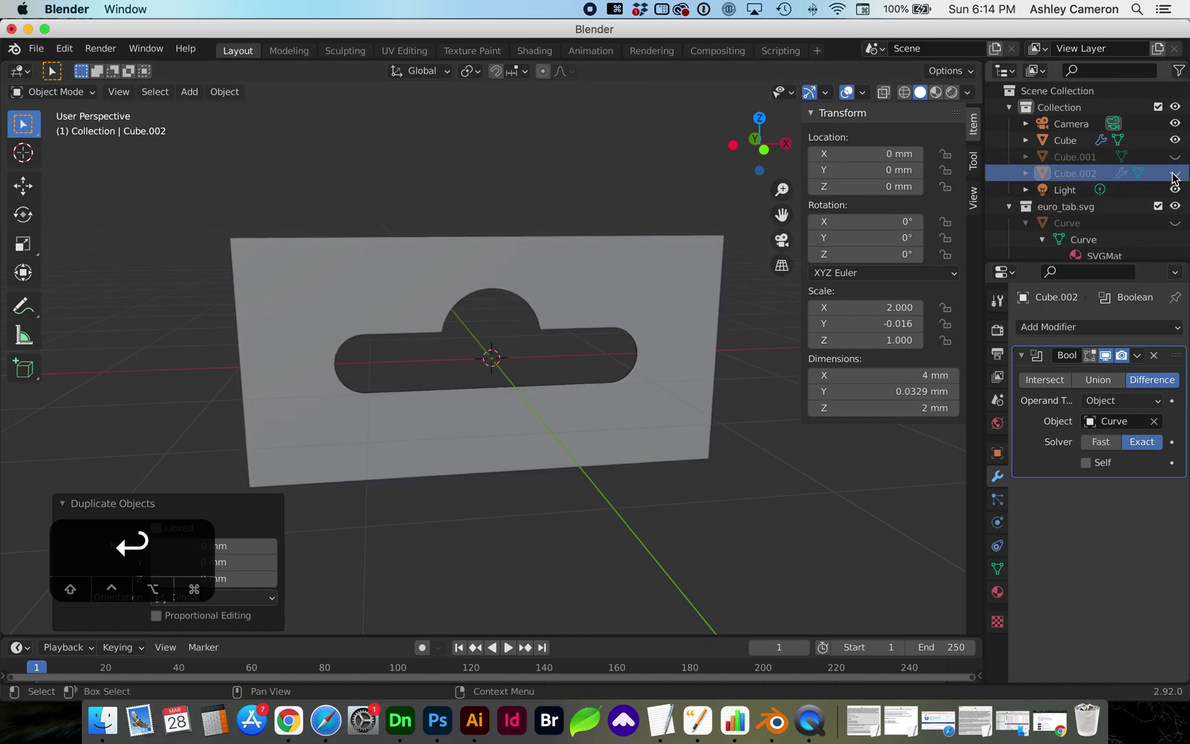
Apply the Boolean modifier on the visible plate Cube and display the plate in Wireframe shading.
click(1069, 141)
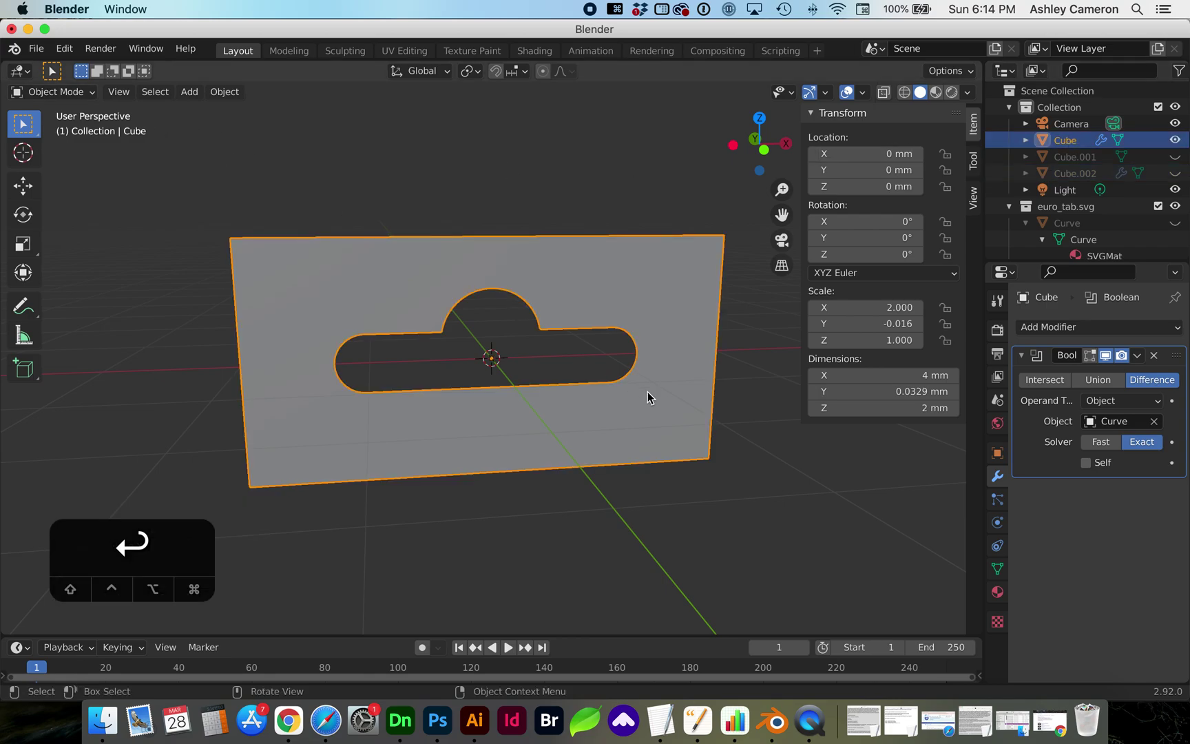
click(1140, 362)
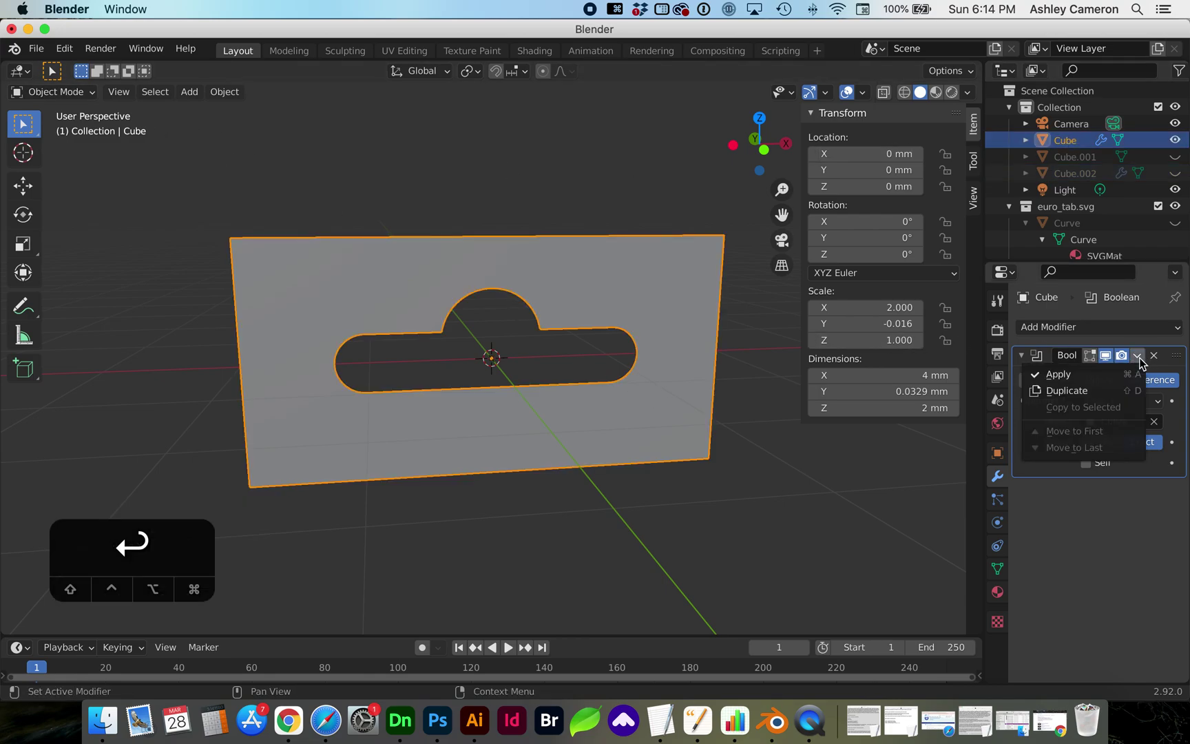
click(1115, 374)
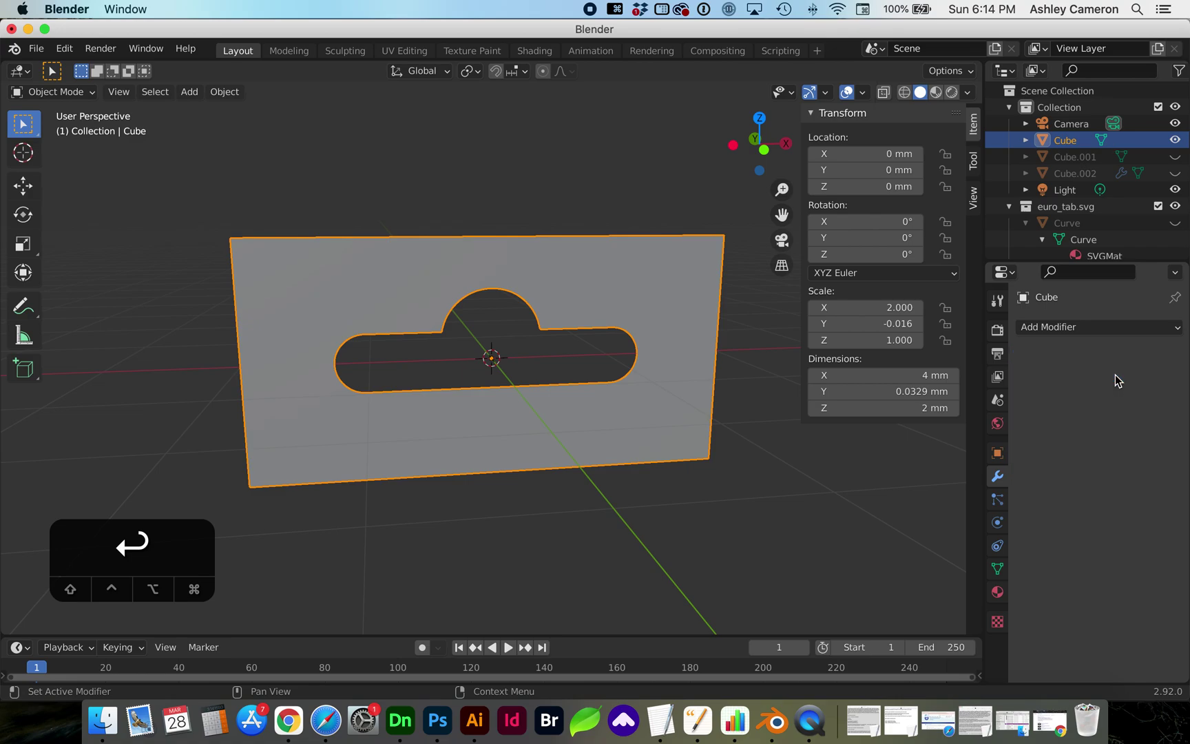
scroll(718, 463, left, 3)
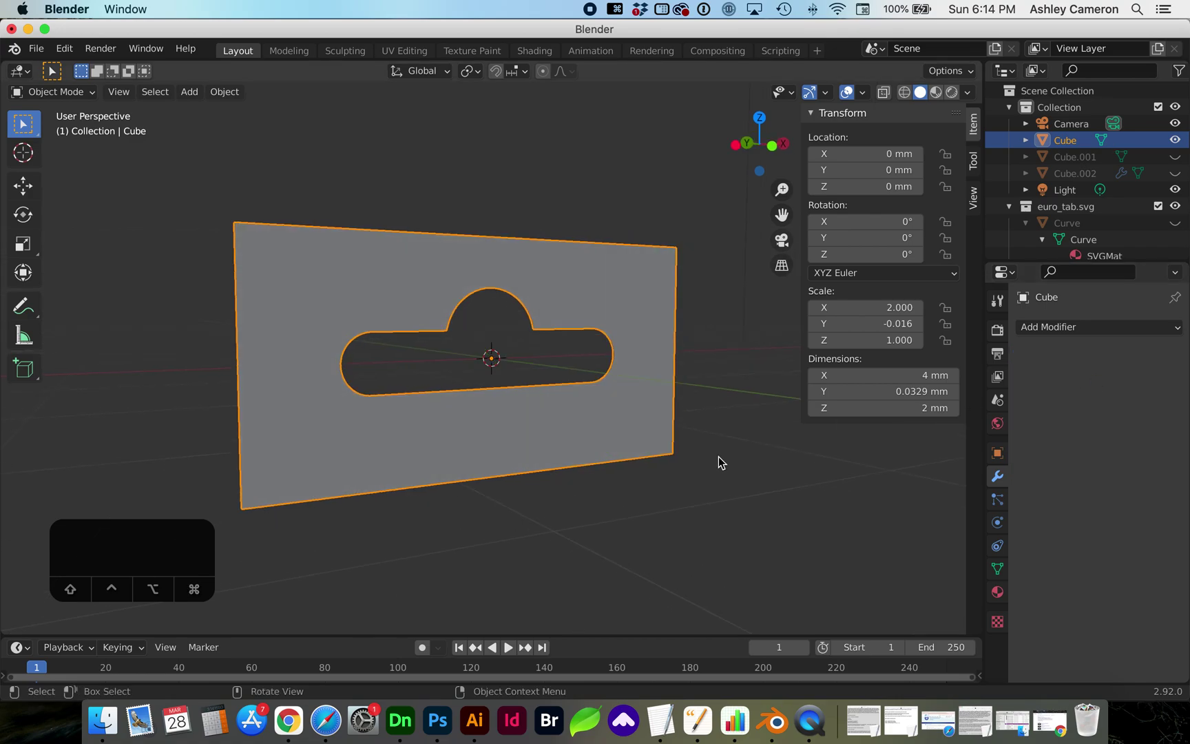
click(904, 91)
scroll(669, 375, left, 5)
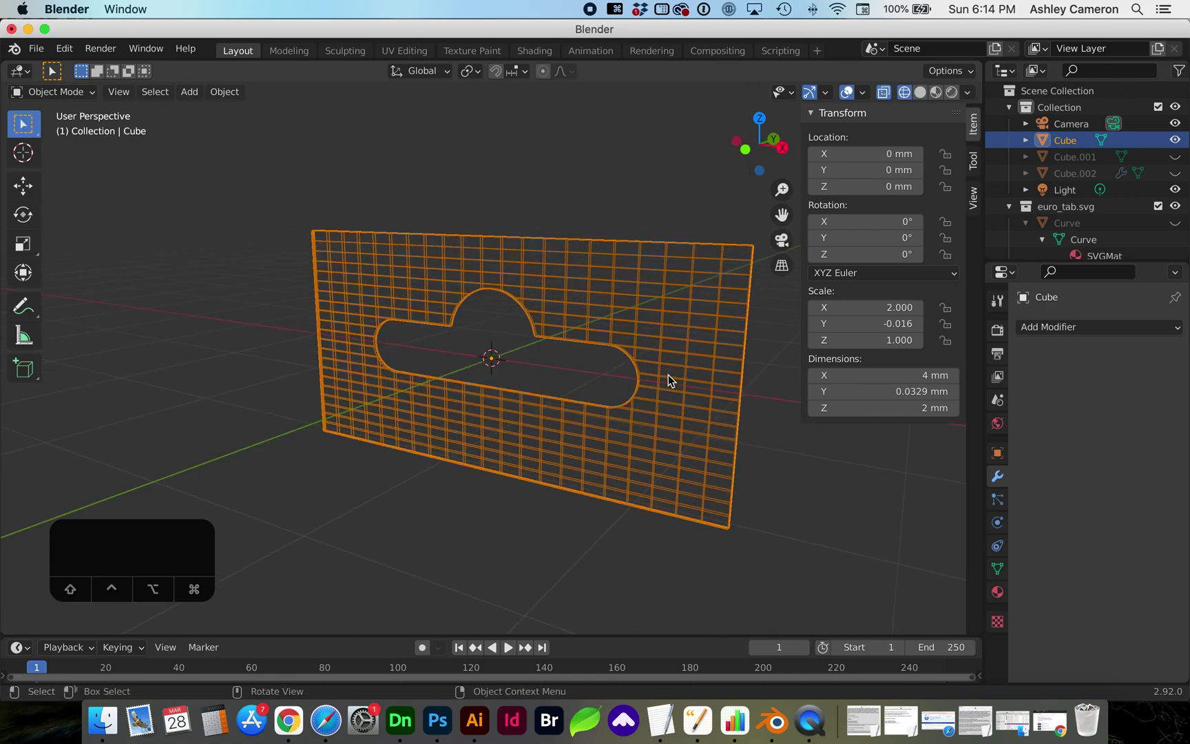
scroll(669, 375, left, 5)
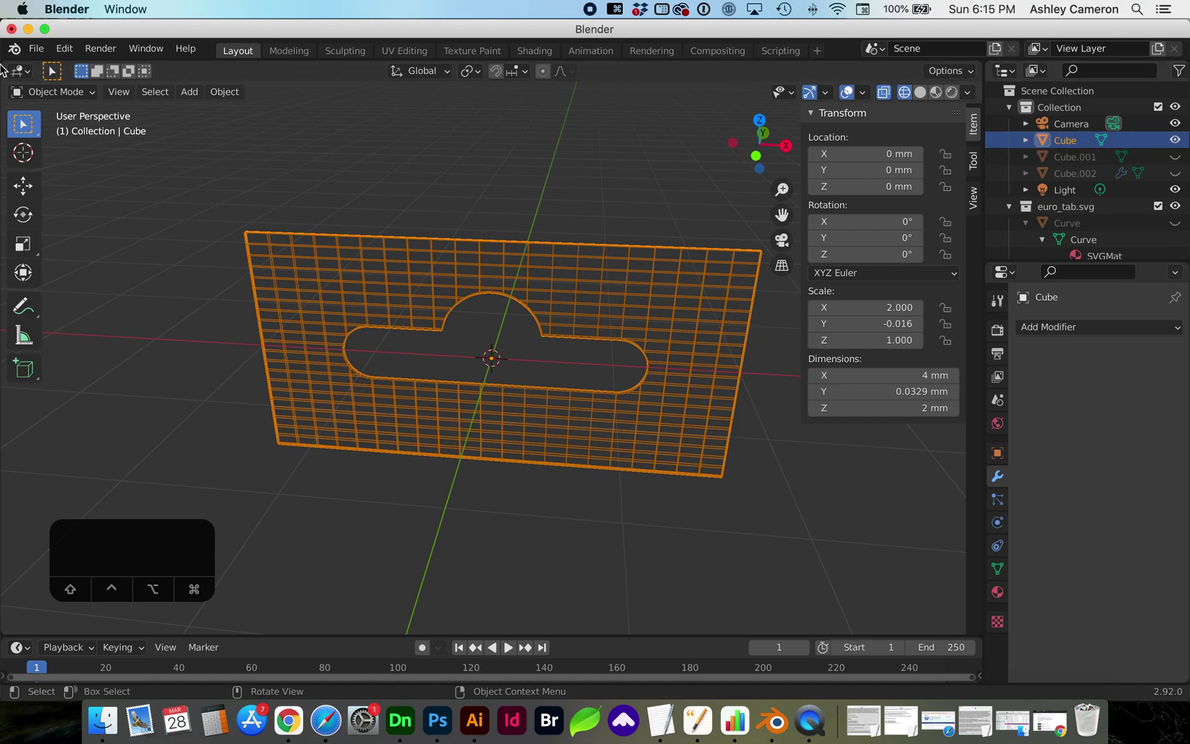
Export the selected plate as Wavefront OBJ to the Desktop with Selection Only enabled, overwriting euro-tab_v1.obj.
click(33, 52)
mouse_move(63, 290)
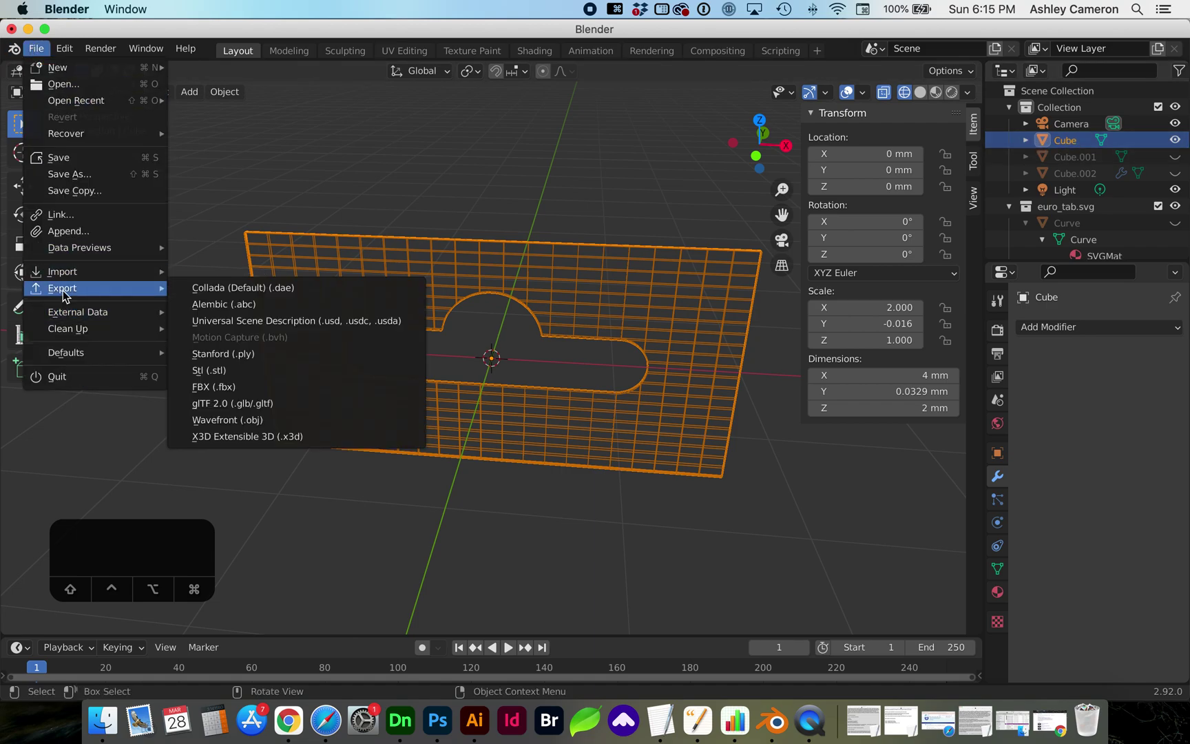
click(247, 420)
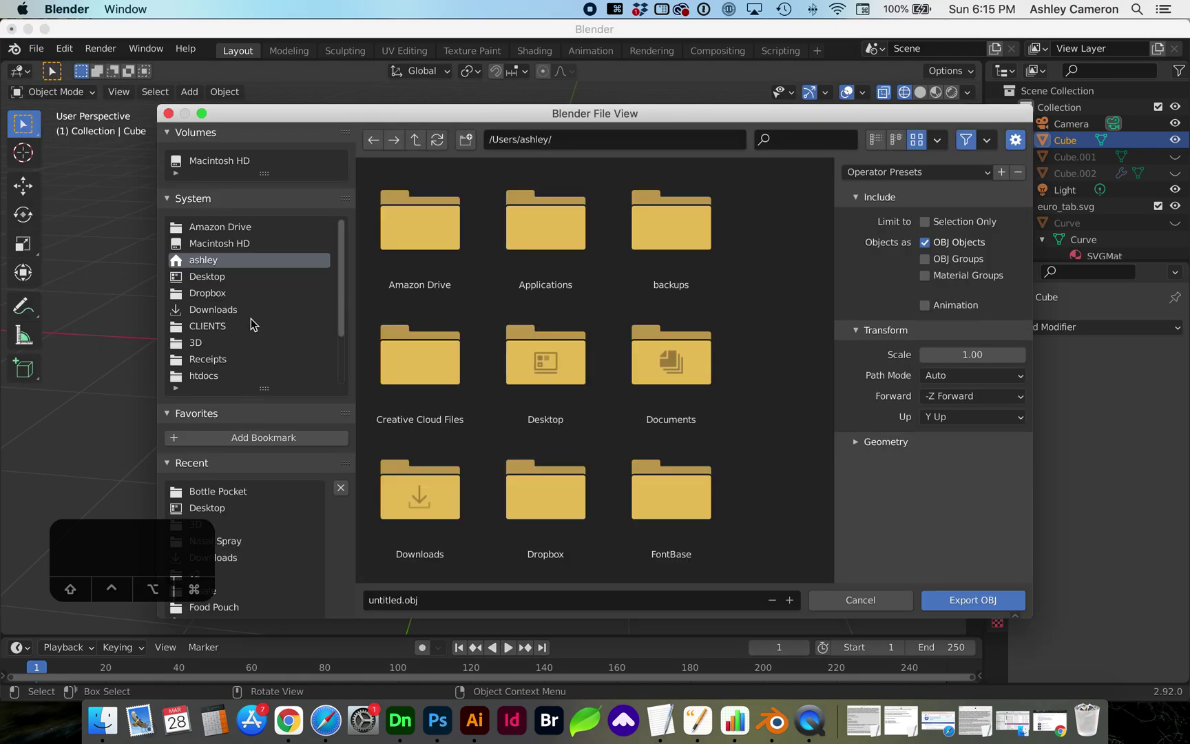
click(250, 275)
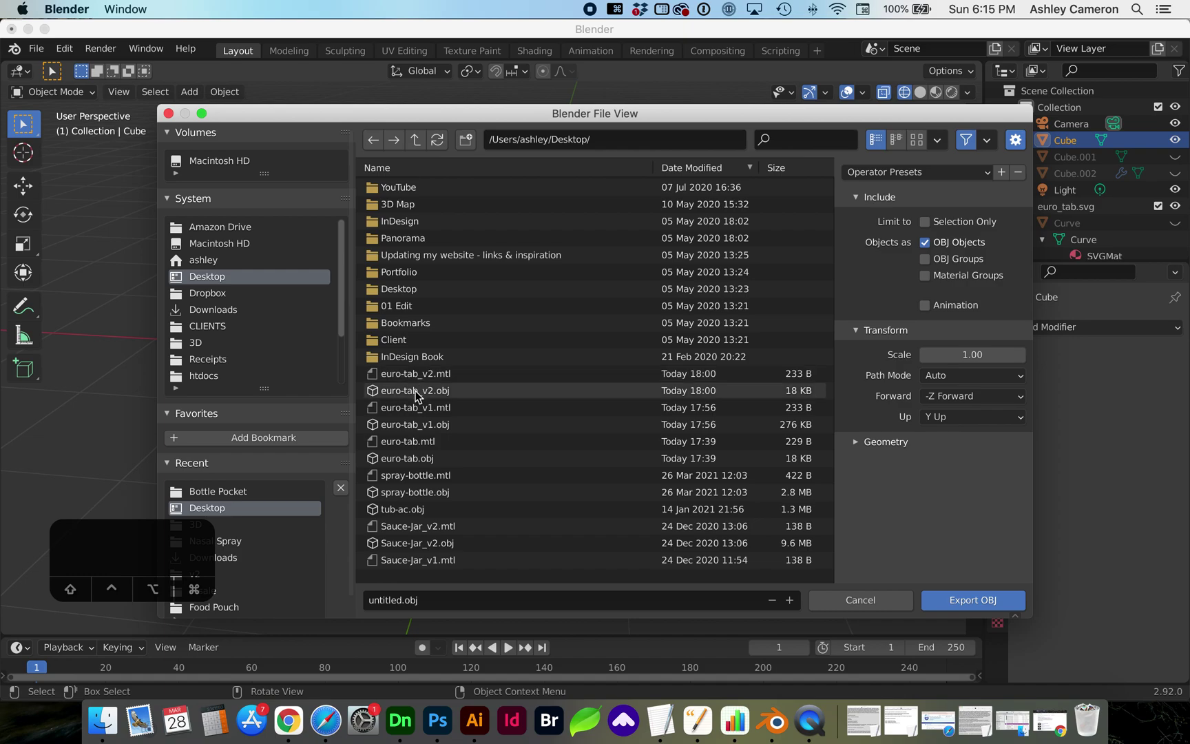
click(423, 425)
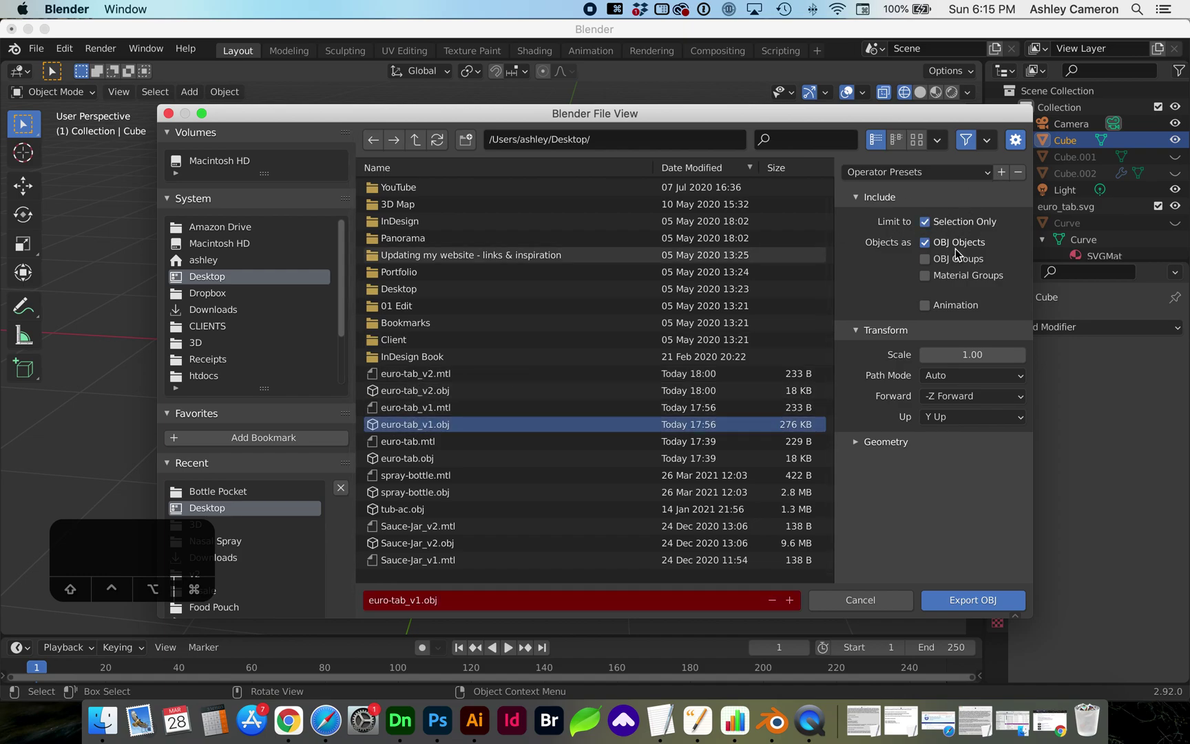
click(992, 604)
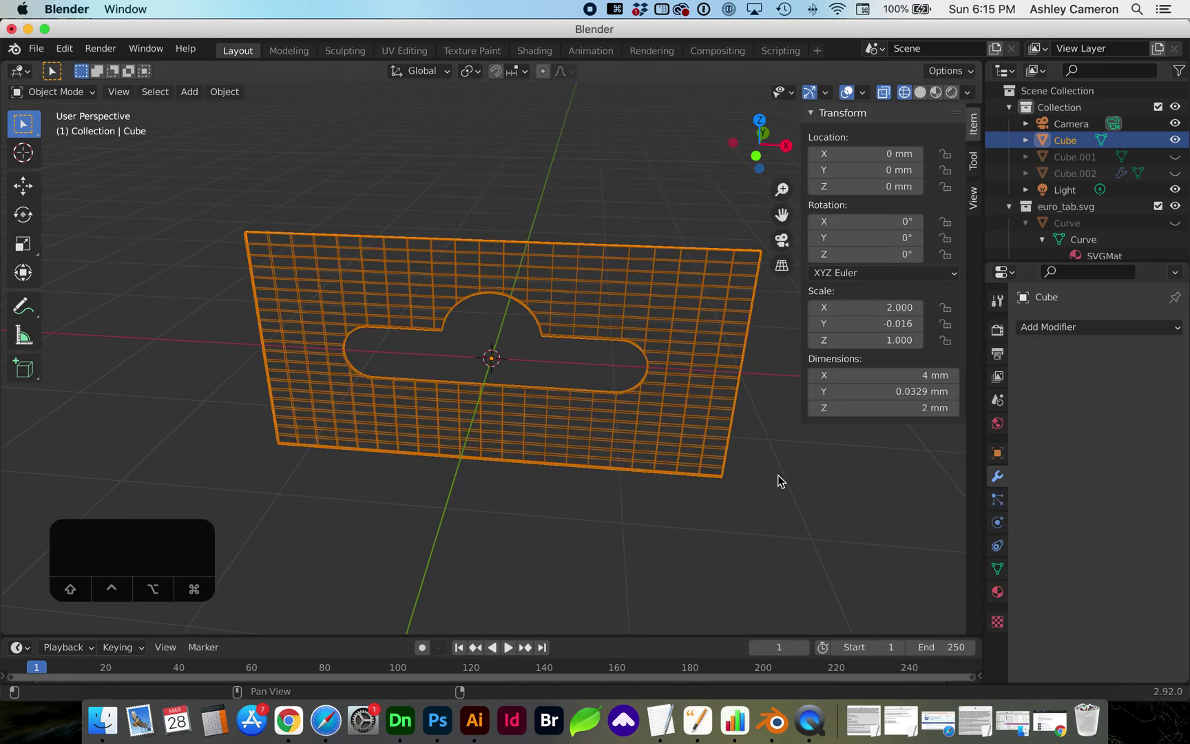
Switch to Adobe Dimension, place euro-tab_v1.obj from the Desktop in the scene, and move the plate to the ground.
click(401, 725)
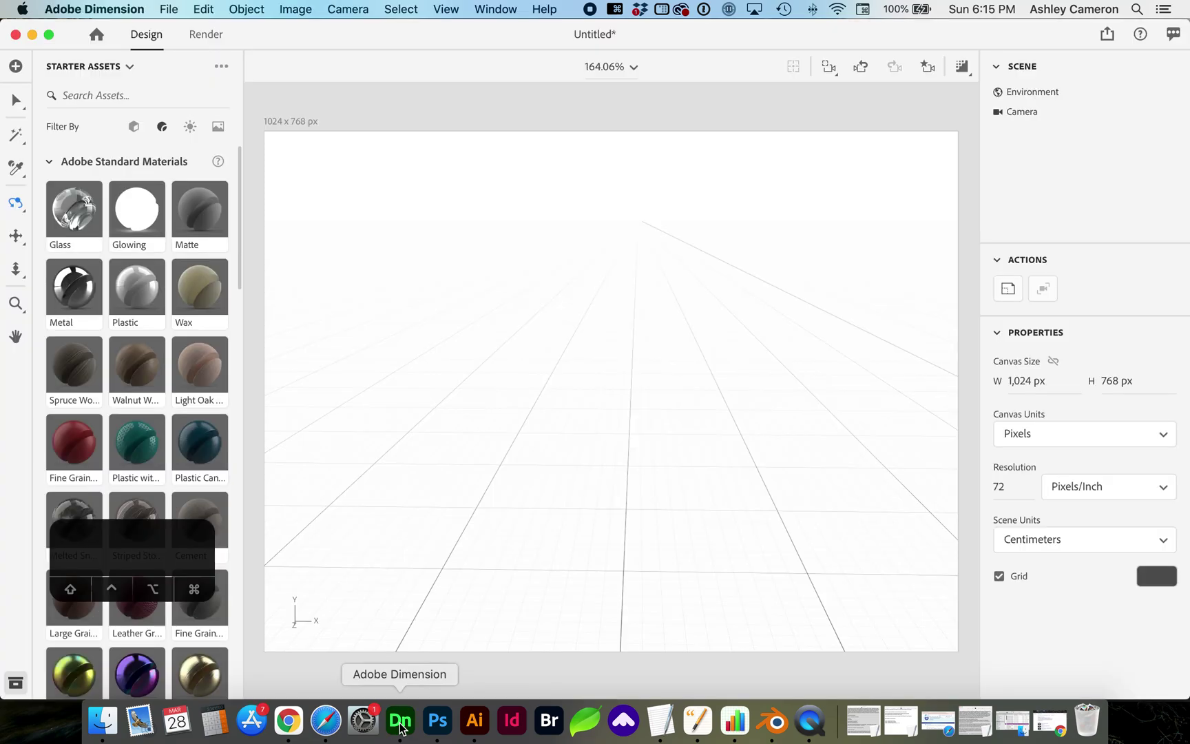
click(103, 720)
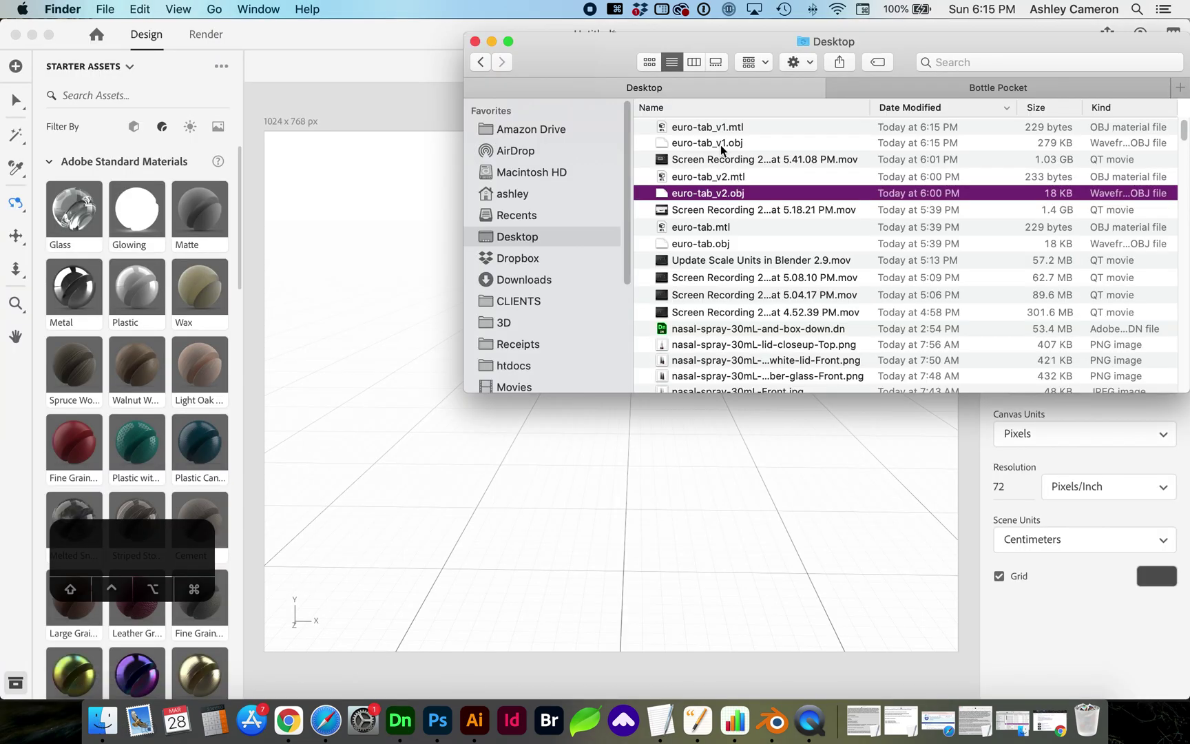
drag(713, 140, 616, 429)
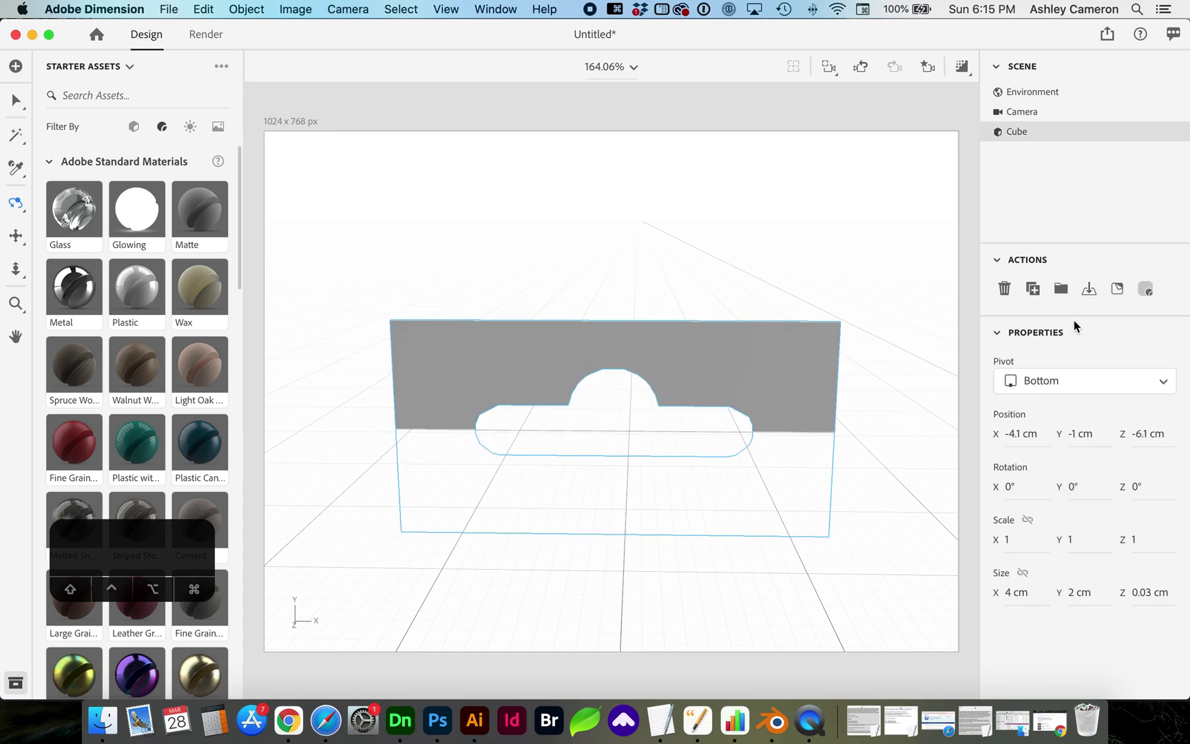
click(1089, 289)
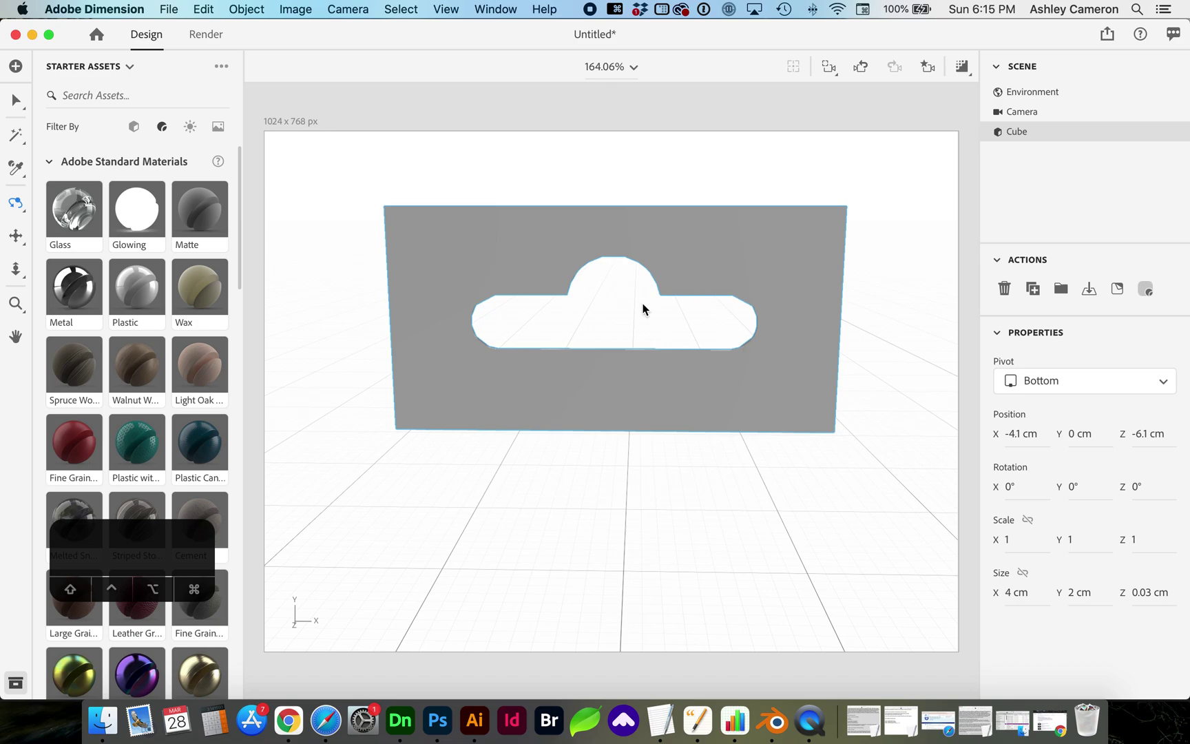
scroll(488, 341, up, 2)
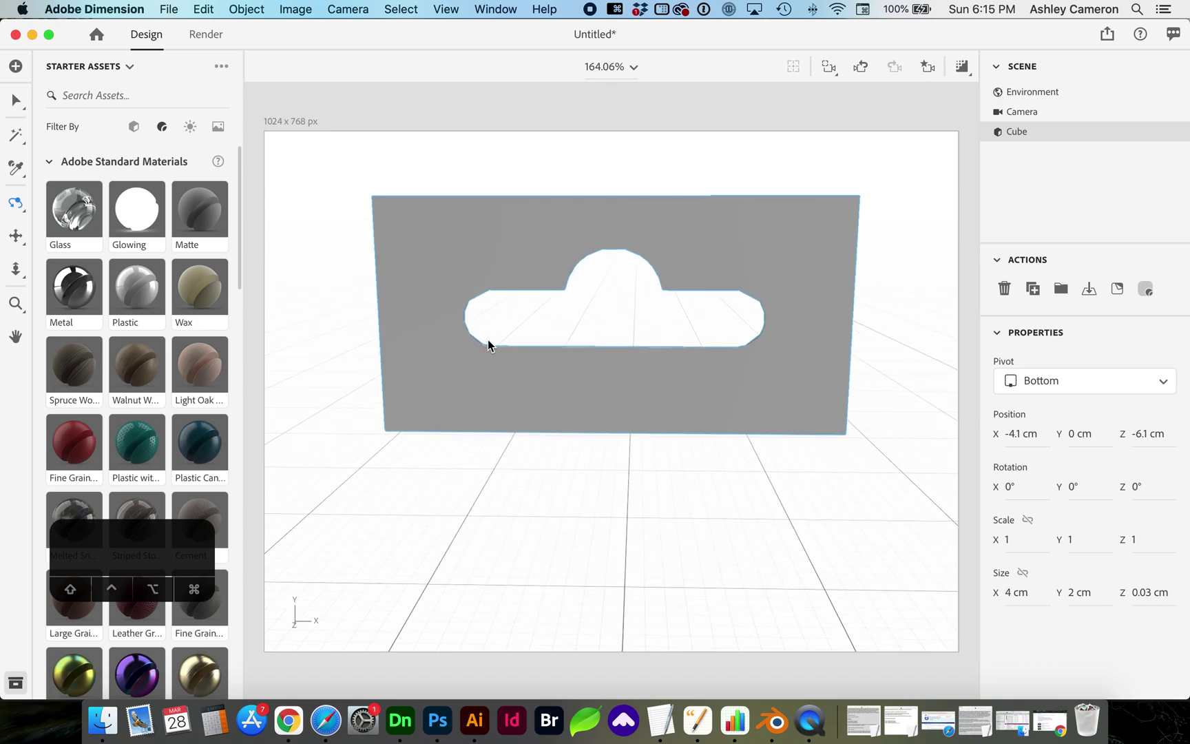
click(515, 305)
drag(516, 310, 609, 298)
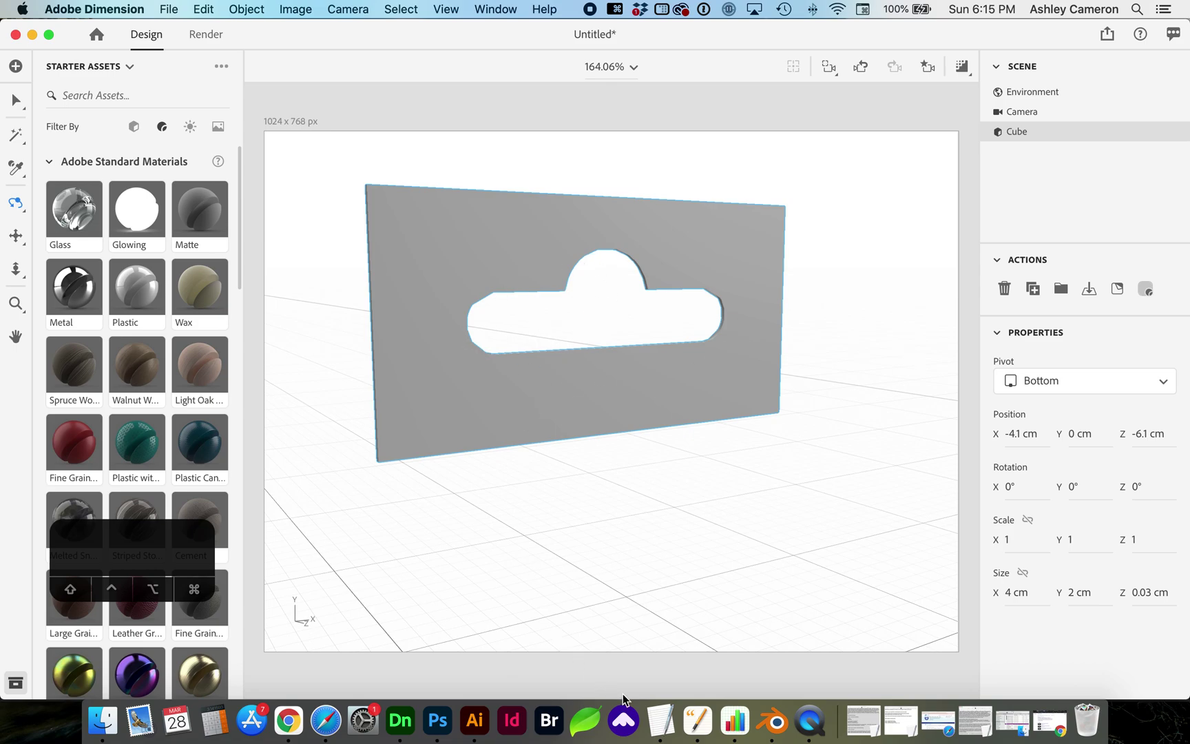
Switch back to Blender and run Limited Dissolve on all of the plate's geometry in Edit Mode.
click(775, 723)
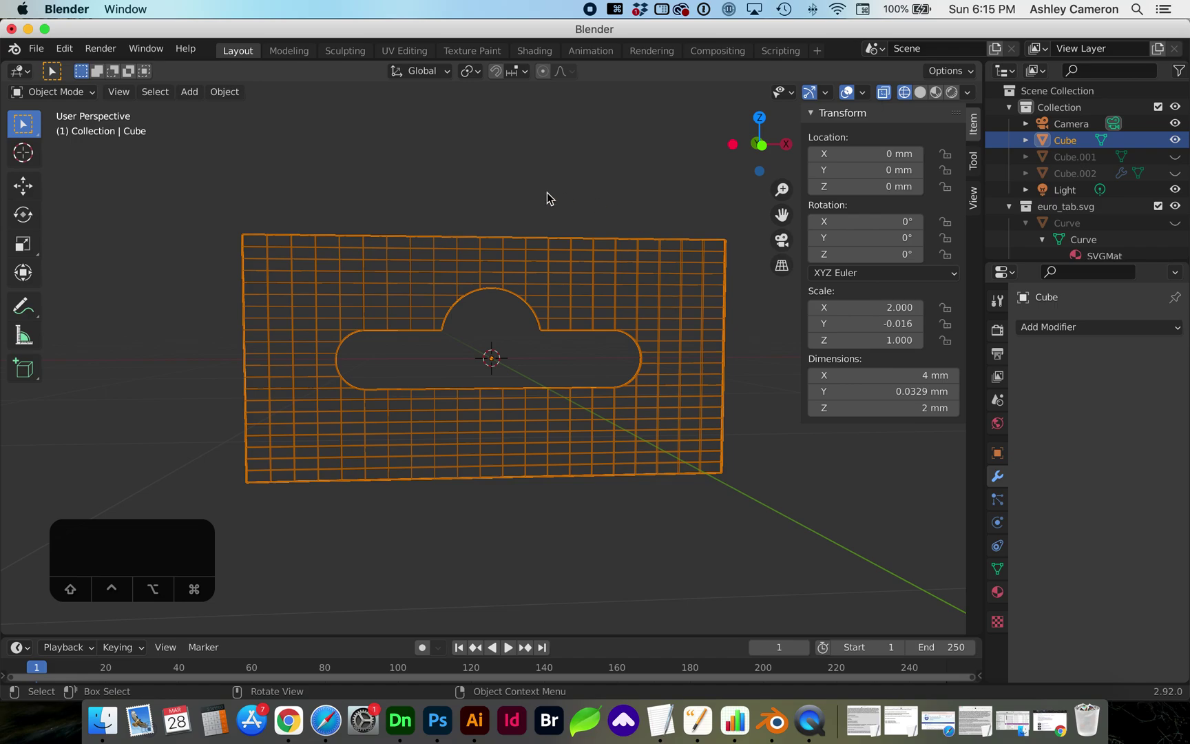
key(Tab)
key(a)
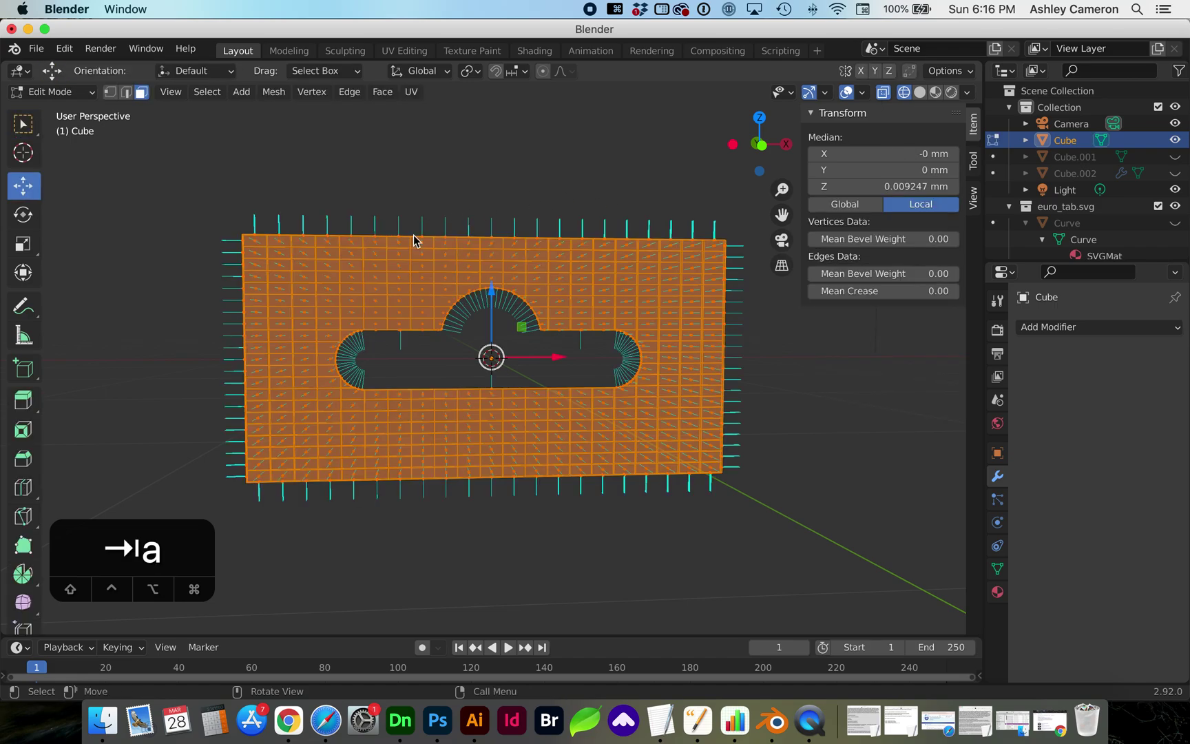
click(273, 92)
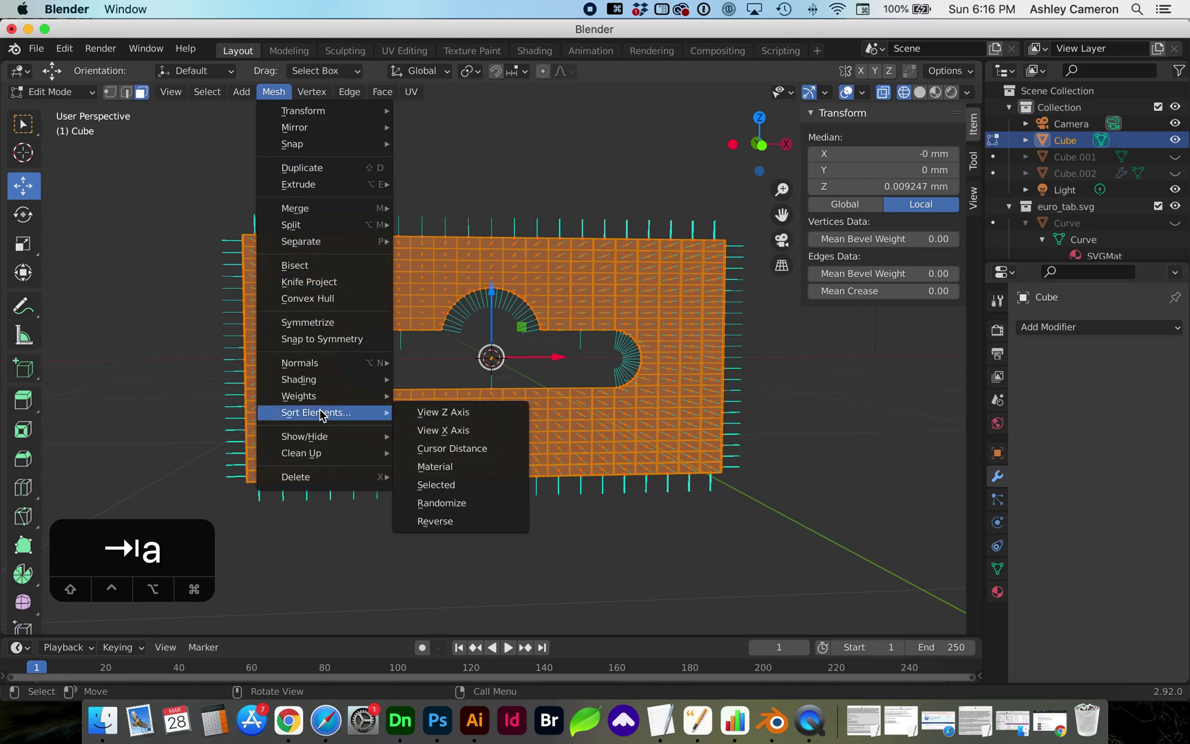
mouse_move(316, 468)
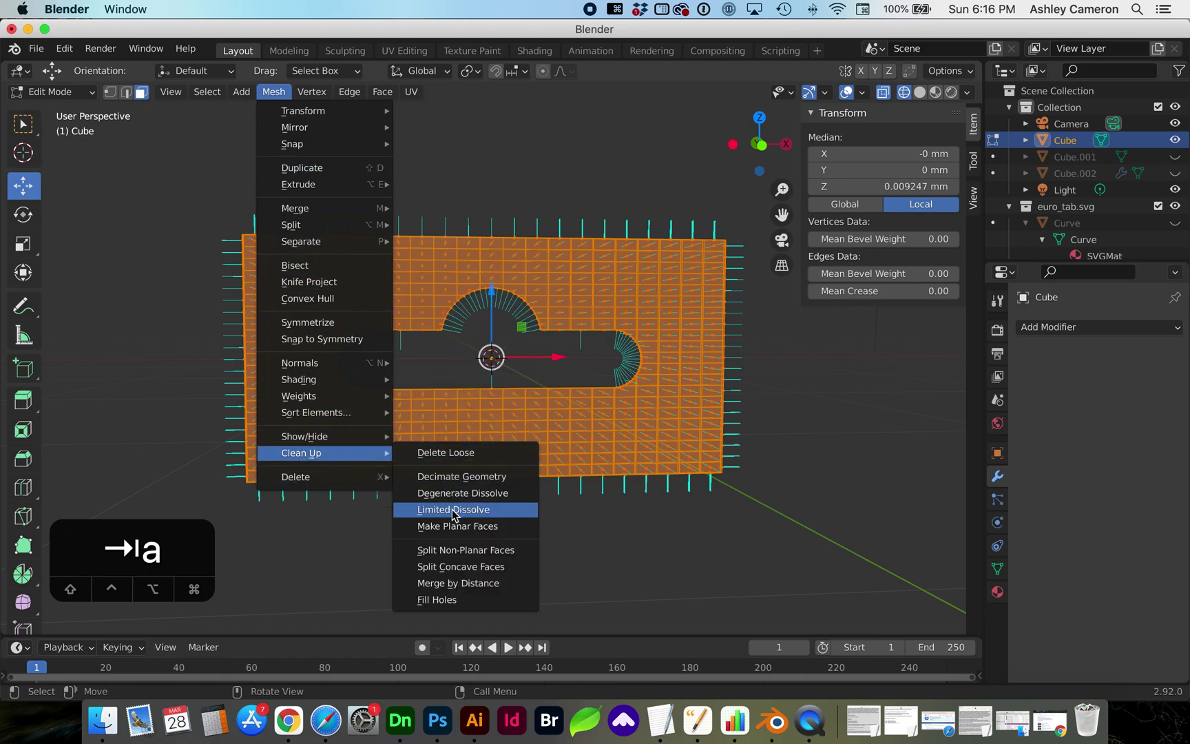
click(452, 510)
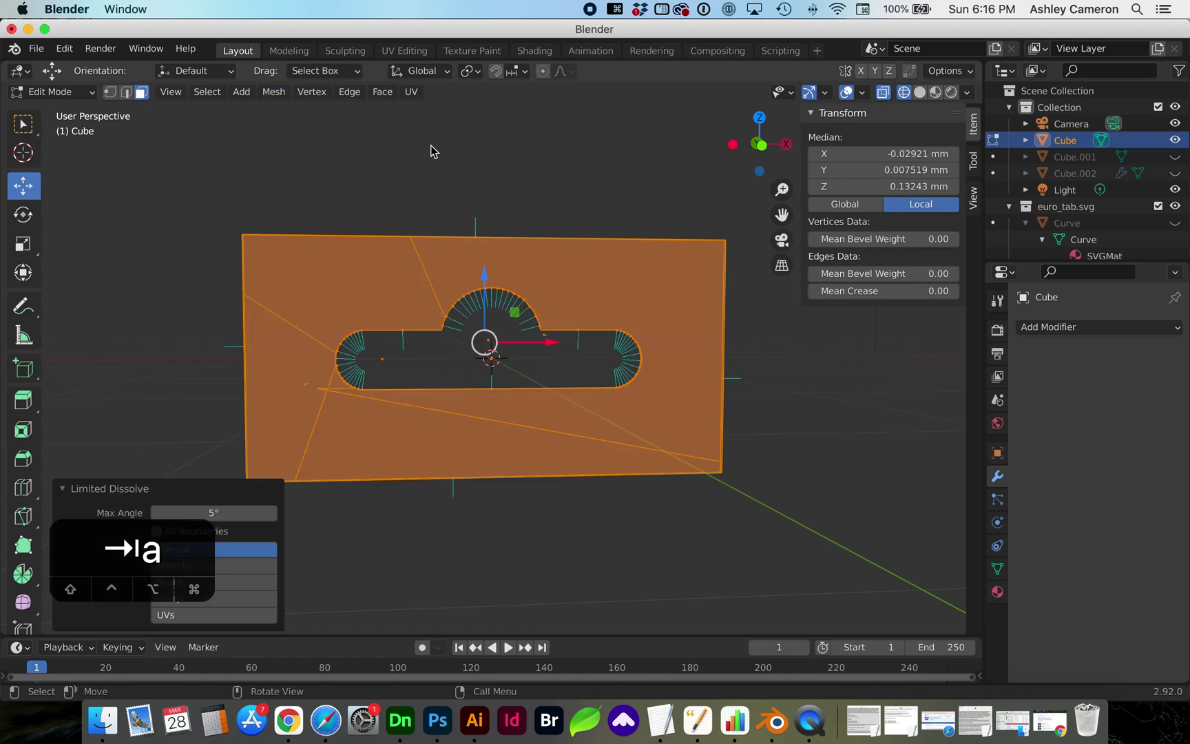
Triangulate the plate's faces and convert the resulting triangles with Tris to Quads.
click(384, 95)
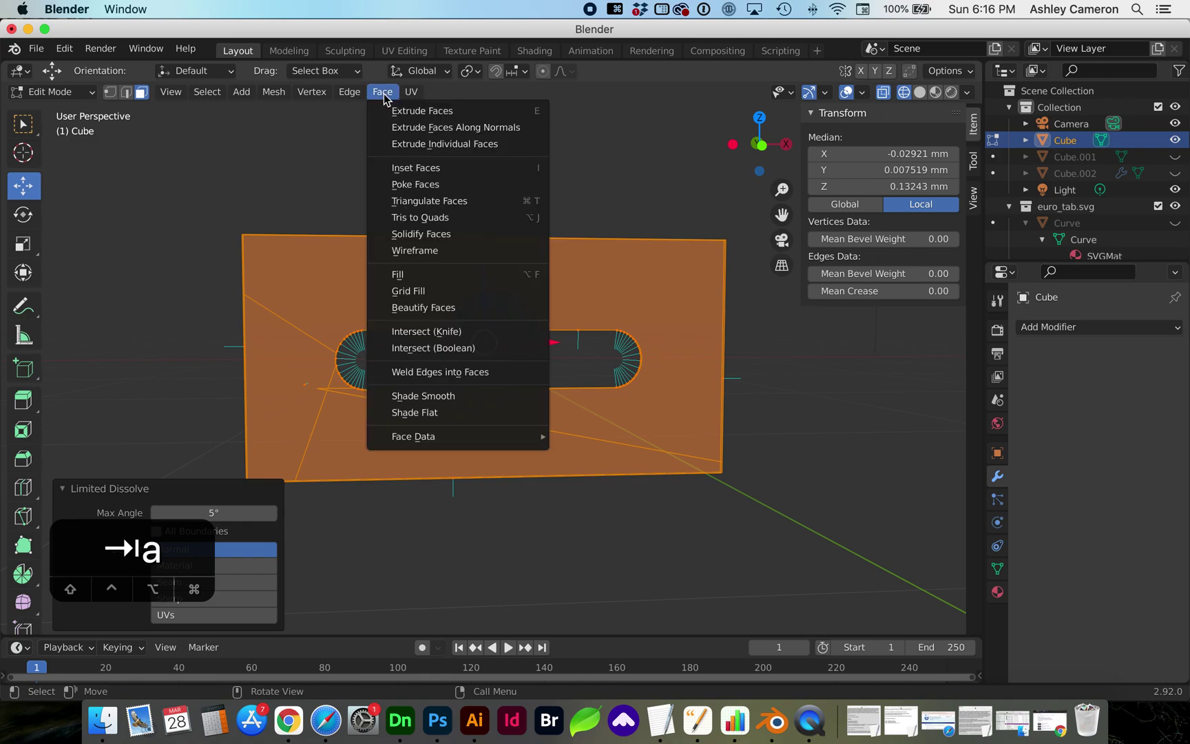
click(423, 200)
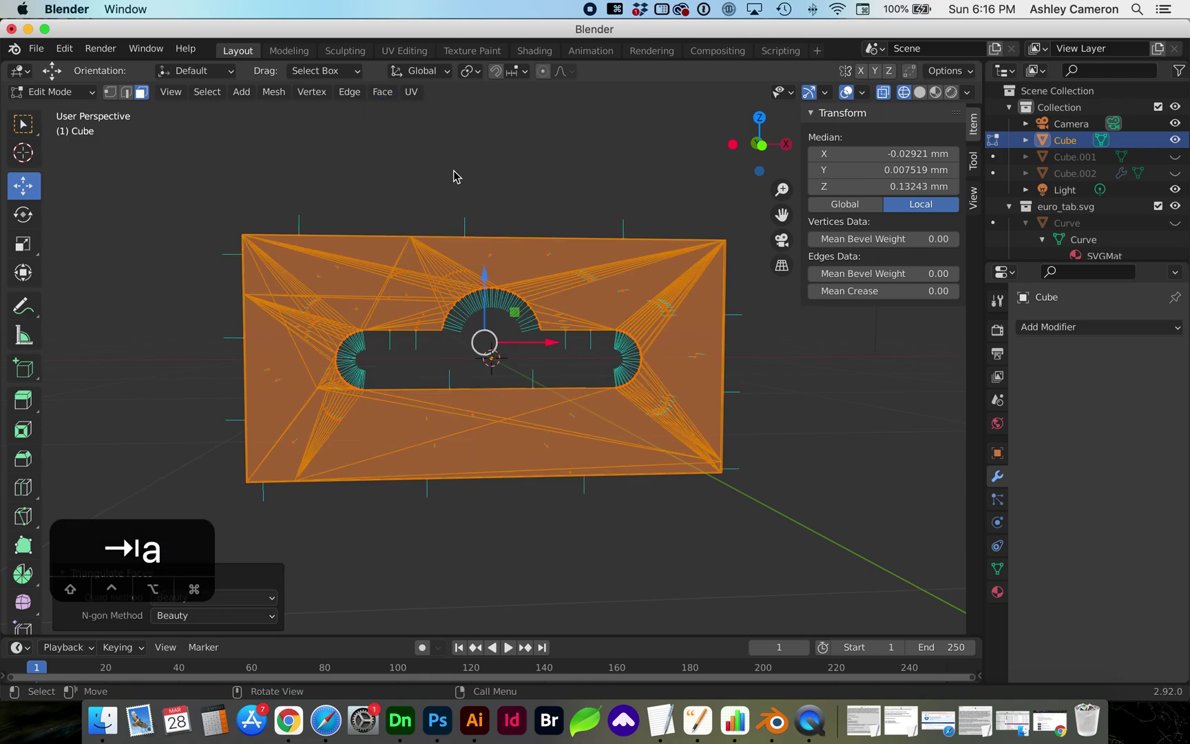
middle_drag(454, 170, 393, 121)
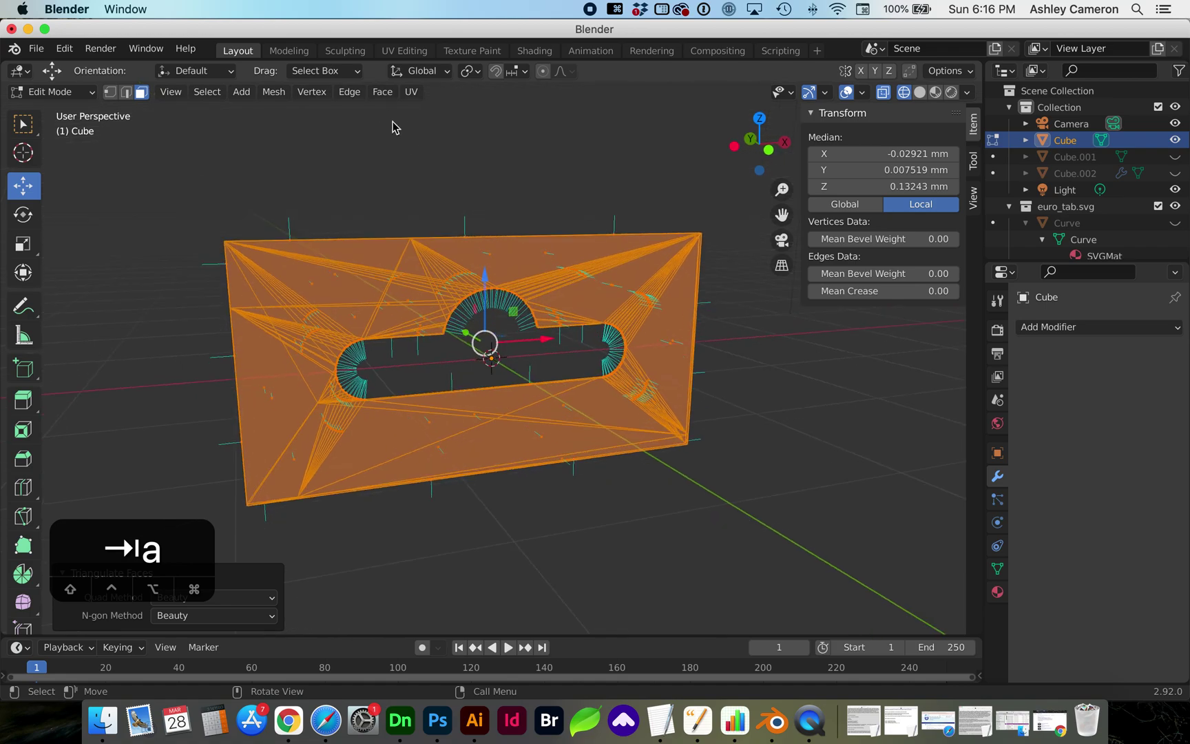
click(383, 93)
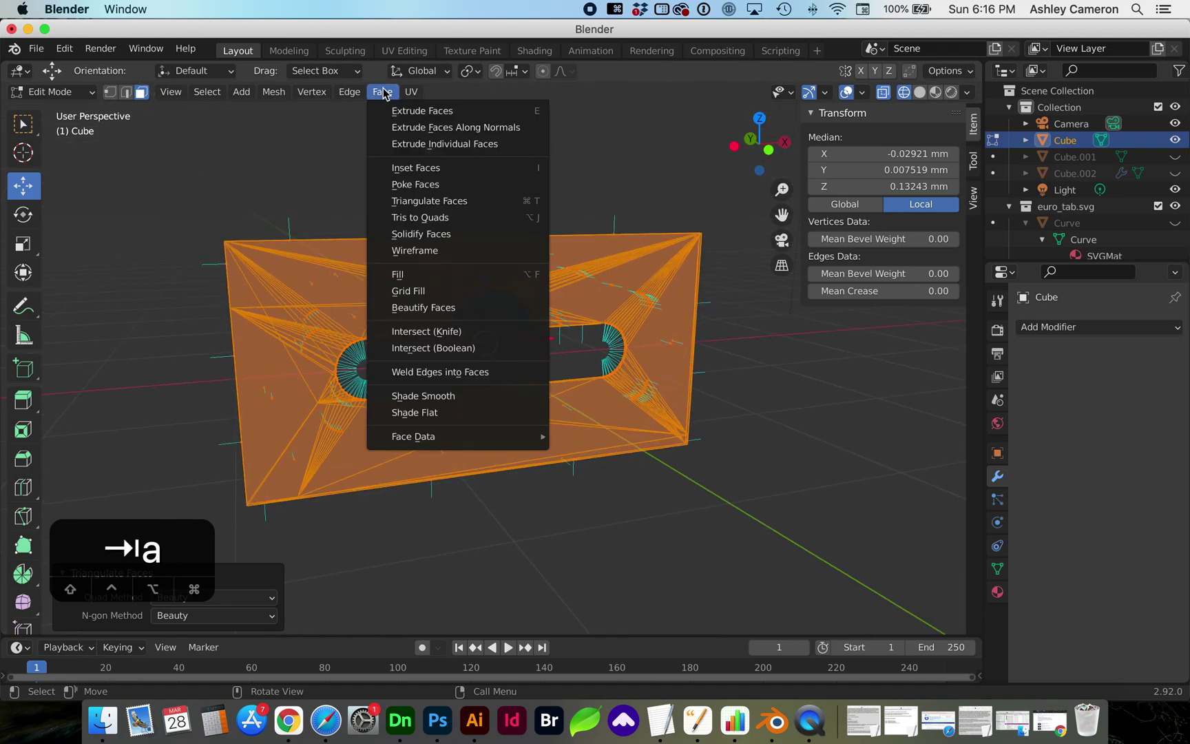
click(455, 219)
scroll(345, 217, left, 3)
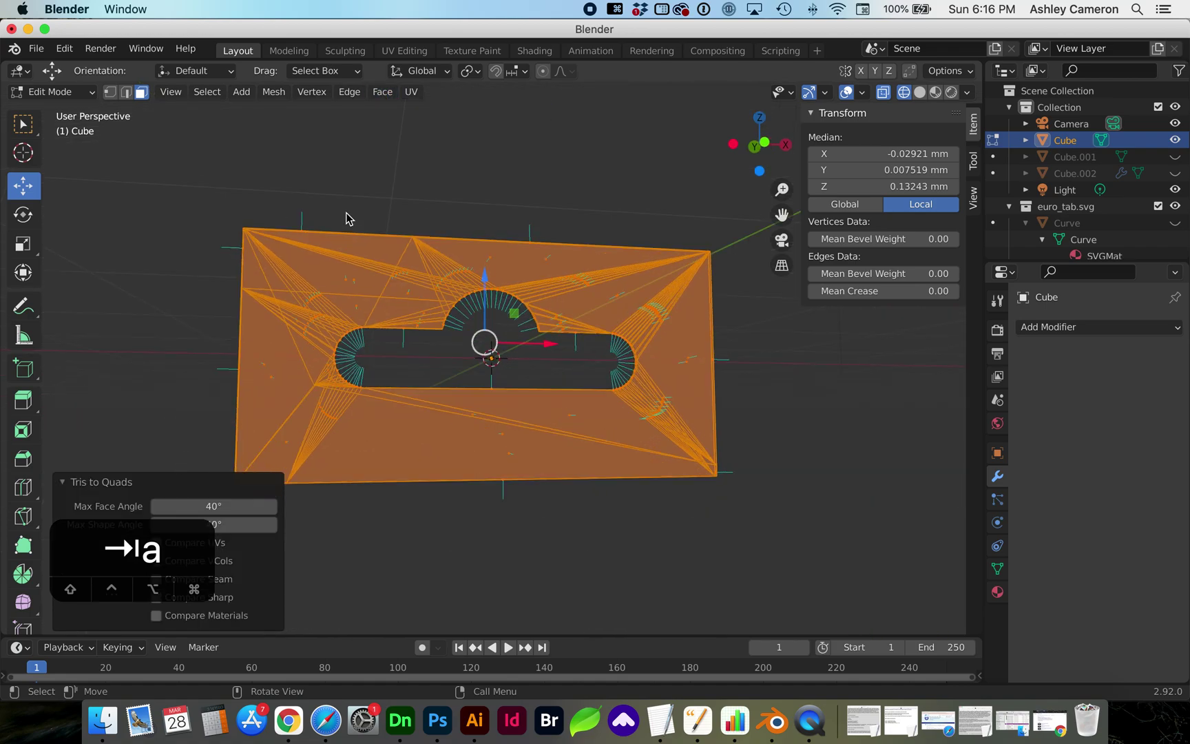
scroll(346, 213, left, 3)
Return to Object Mode, turn off X-ray, and restore Solid shading.
key(Tab)
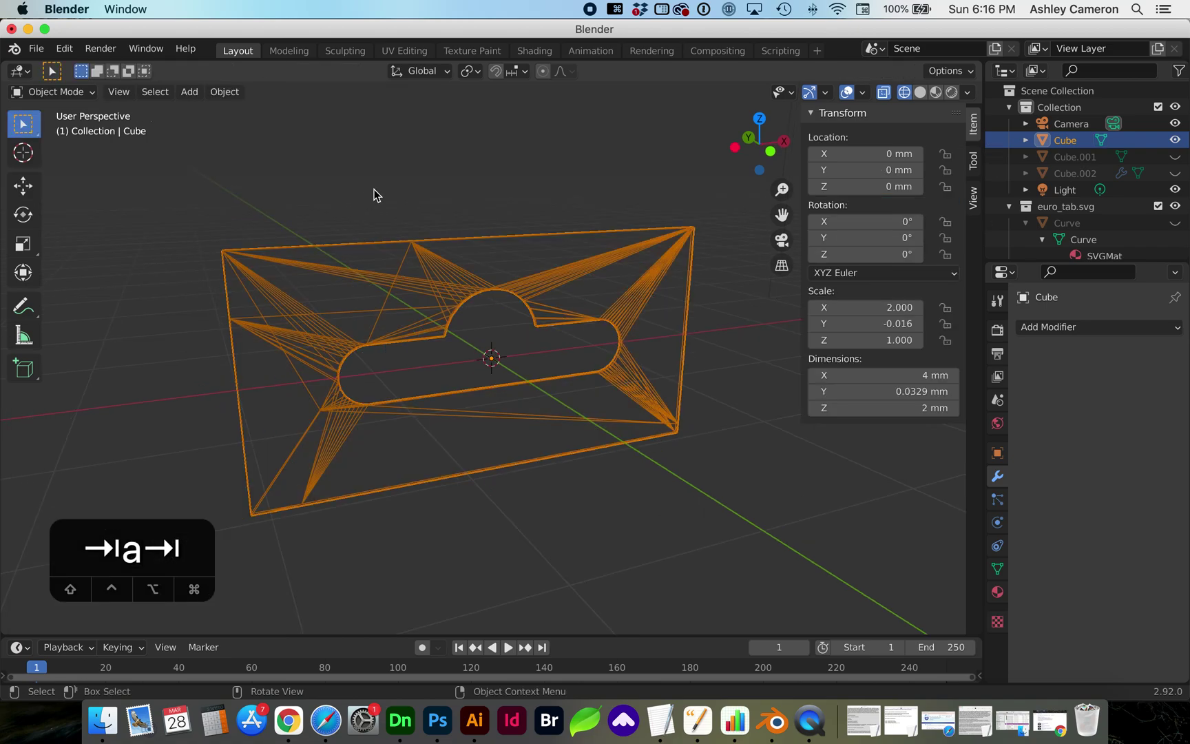
click(884, 92)
click(921, 92)
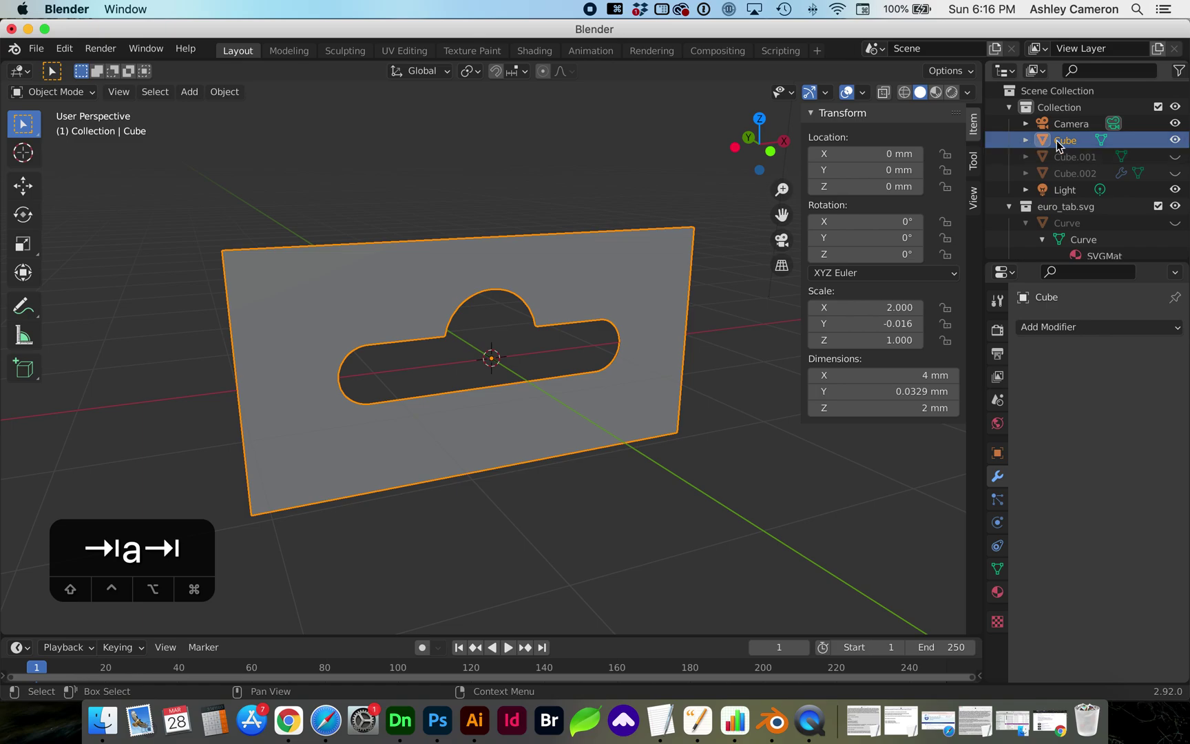
Export the cleaned-up plate as Wavefront OBJ to the Desktop as euro-tab_v2.obj with Selection Only enabled, overwriting the existing file.
click(37, 52)
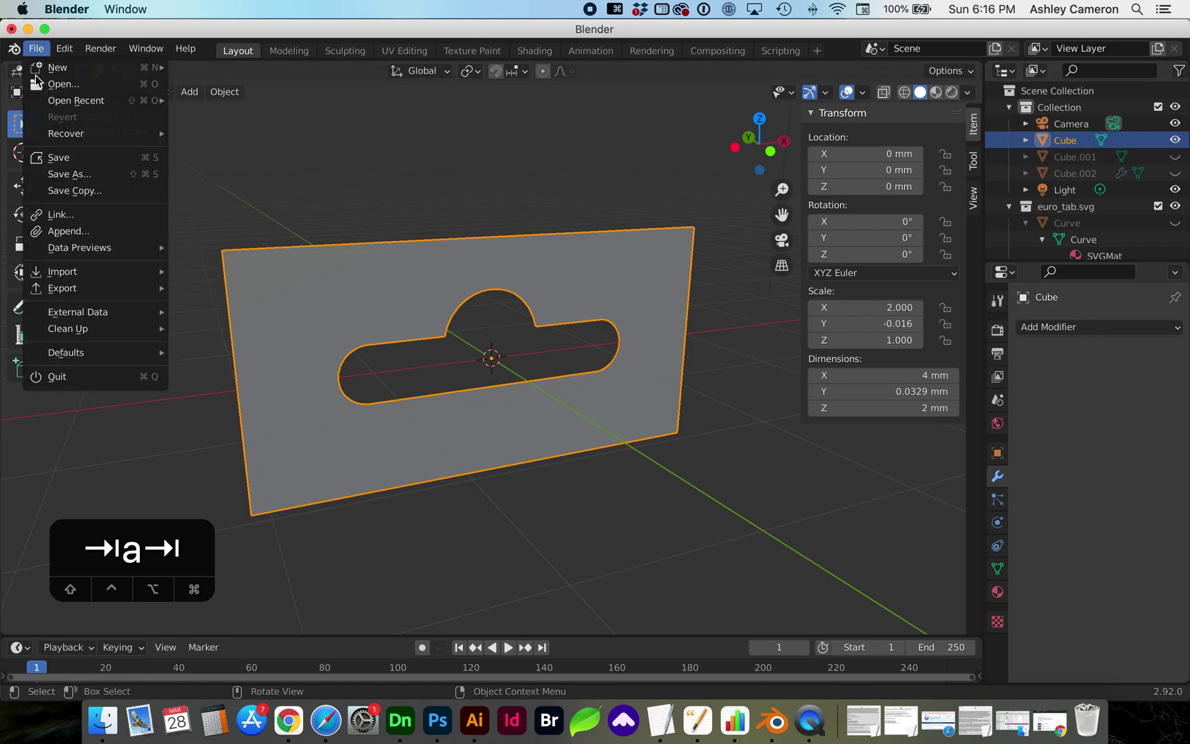
mouse_move(107, 289)
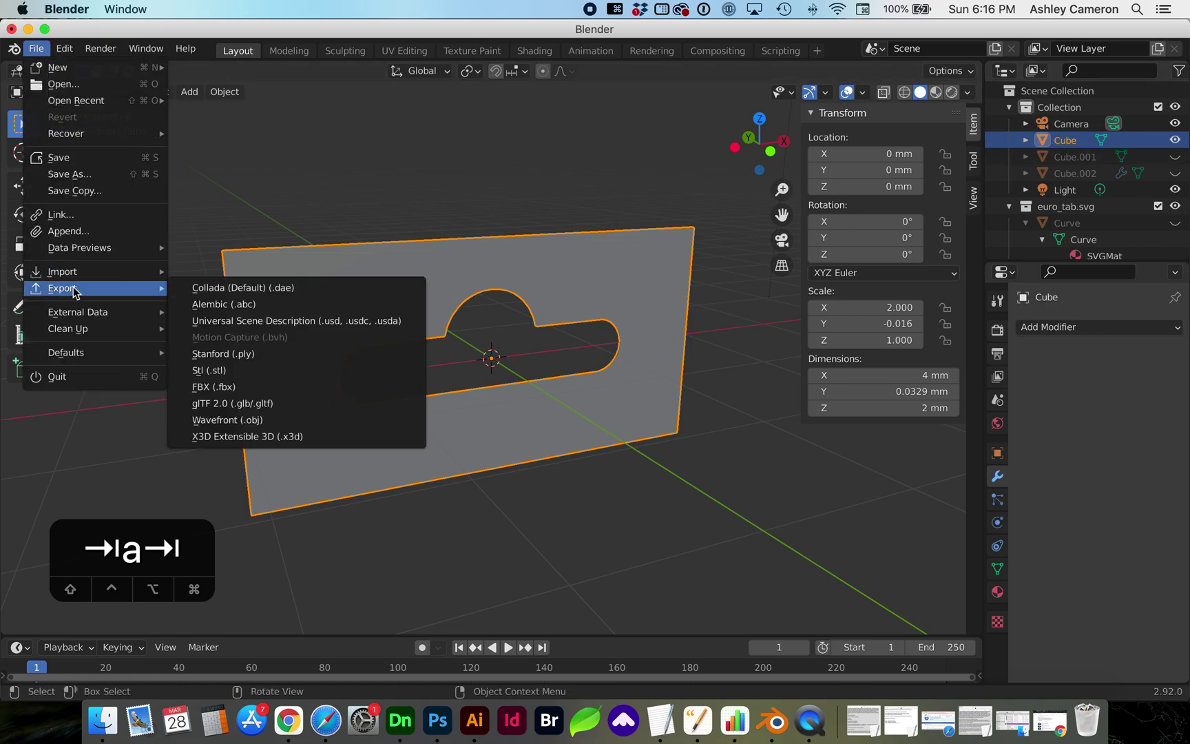
click(232, 427)
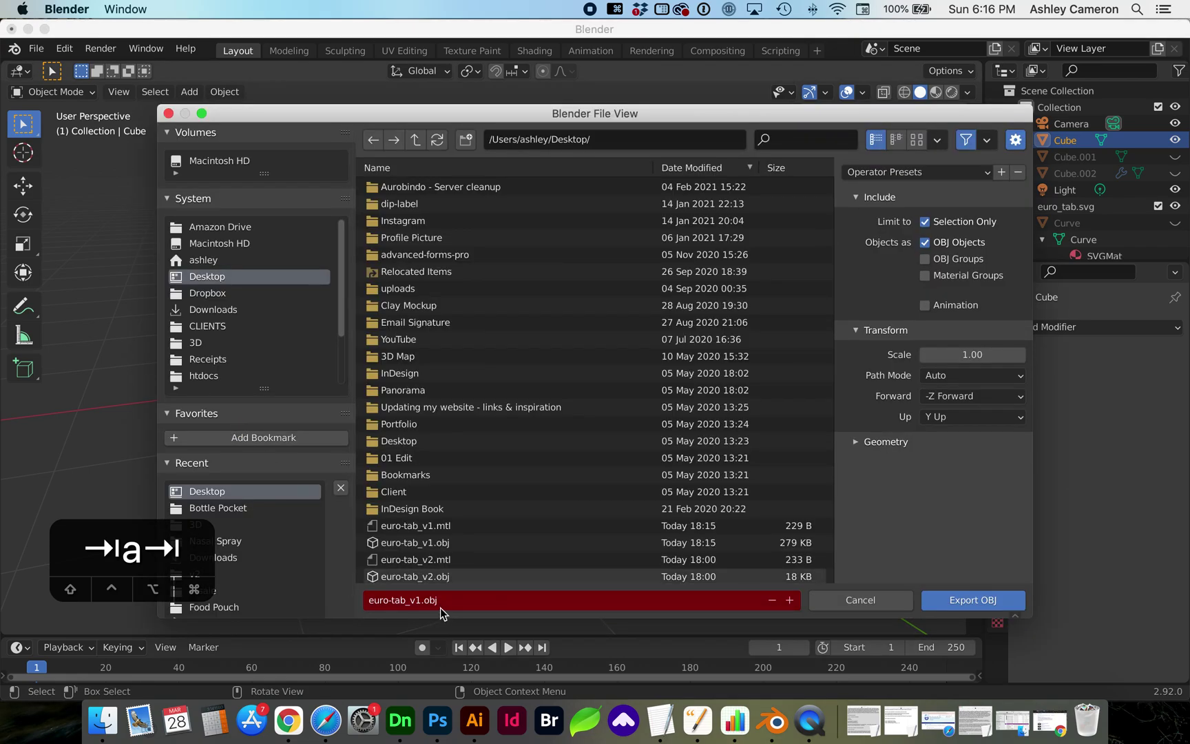
click(423, 605)
key(Left)
key(Left)
key(Left)
key(Left)
key(BackSpace)
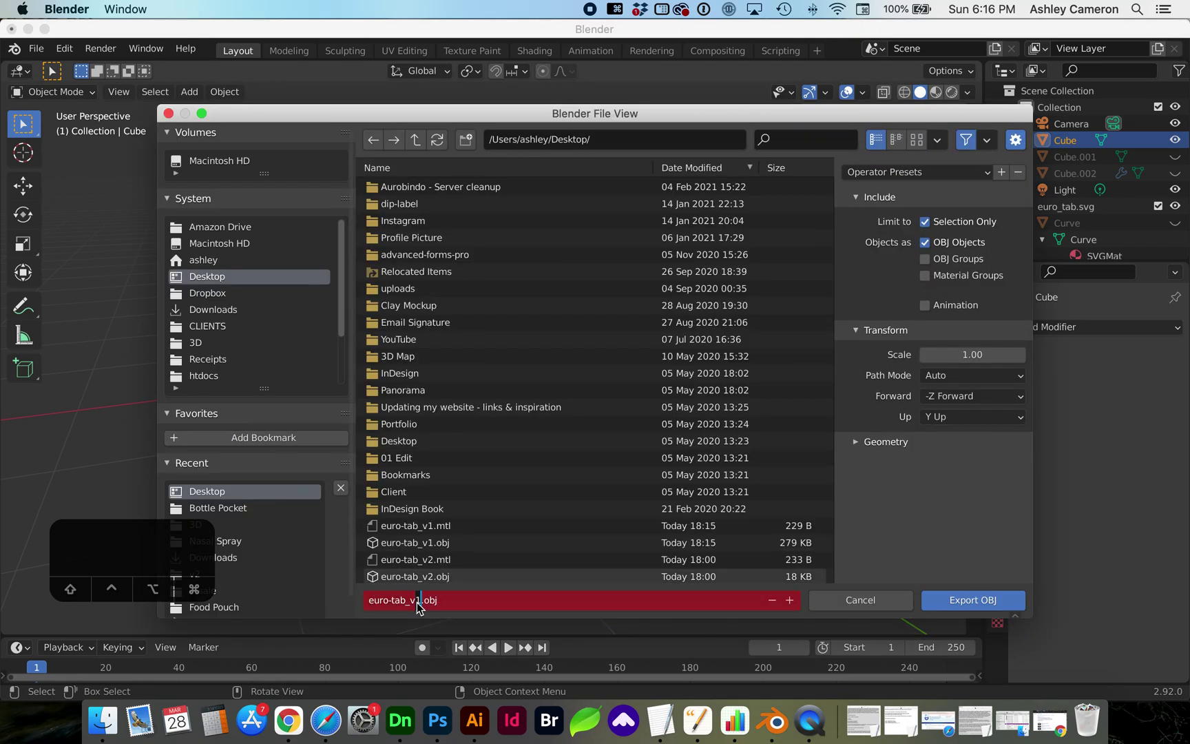
text(2)
key(Return)
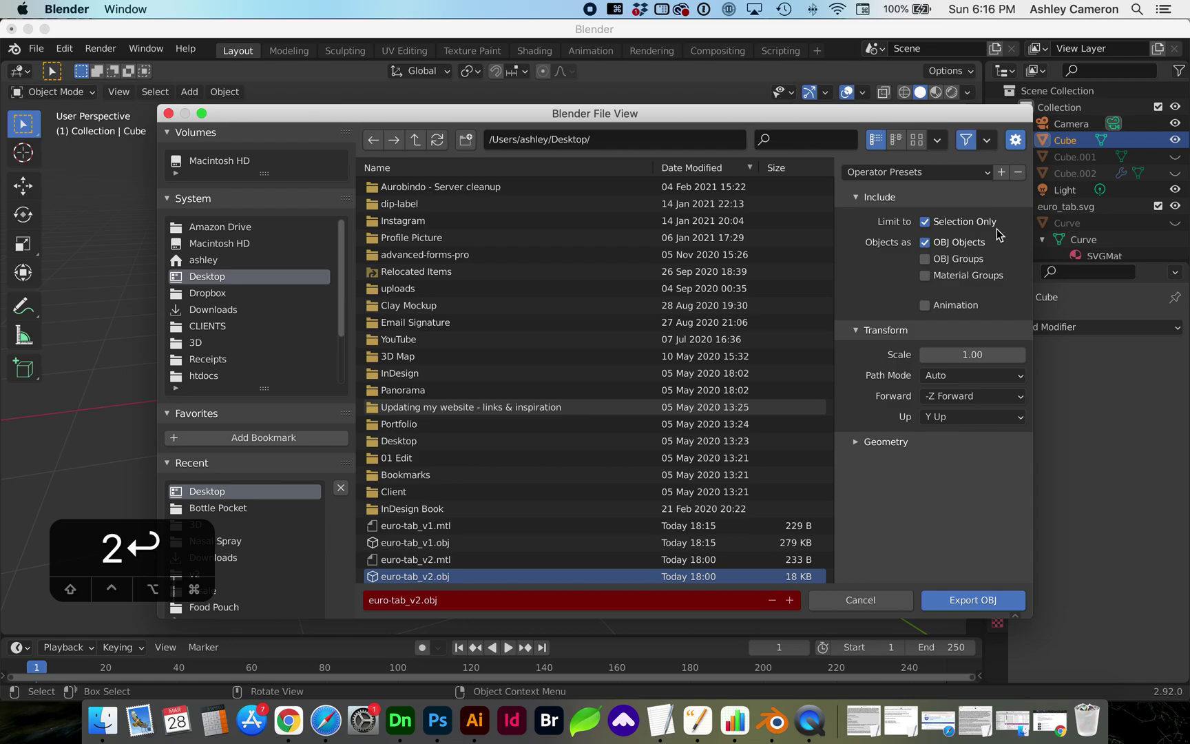
click(963, 600)
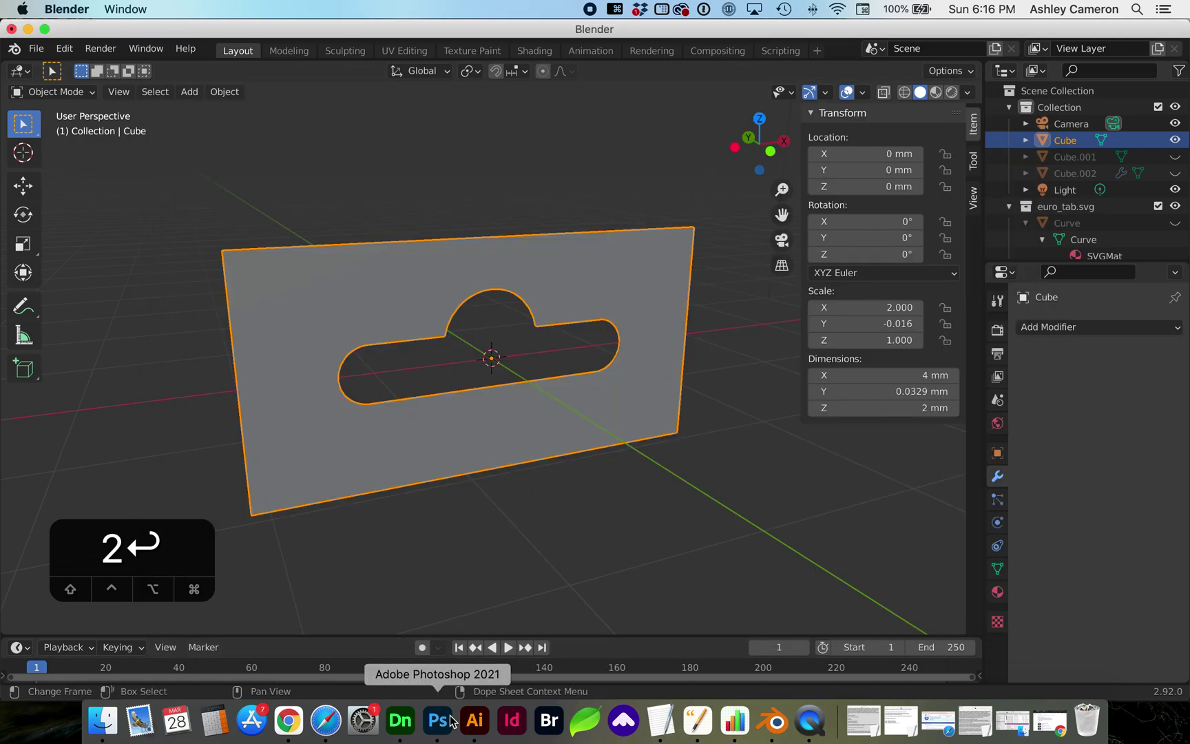
Switch to Adobe Dimension, import euro-tab_v2.obj from the Desktop into the scene, and move the imported plate to the ground.
click(400, 720)
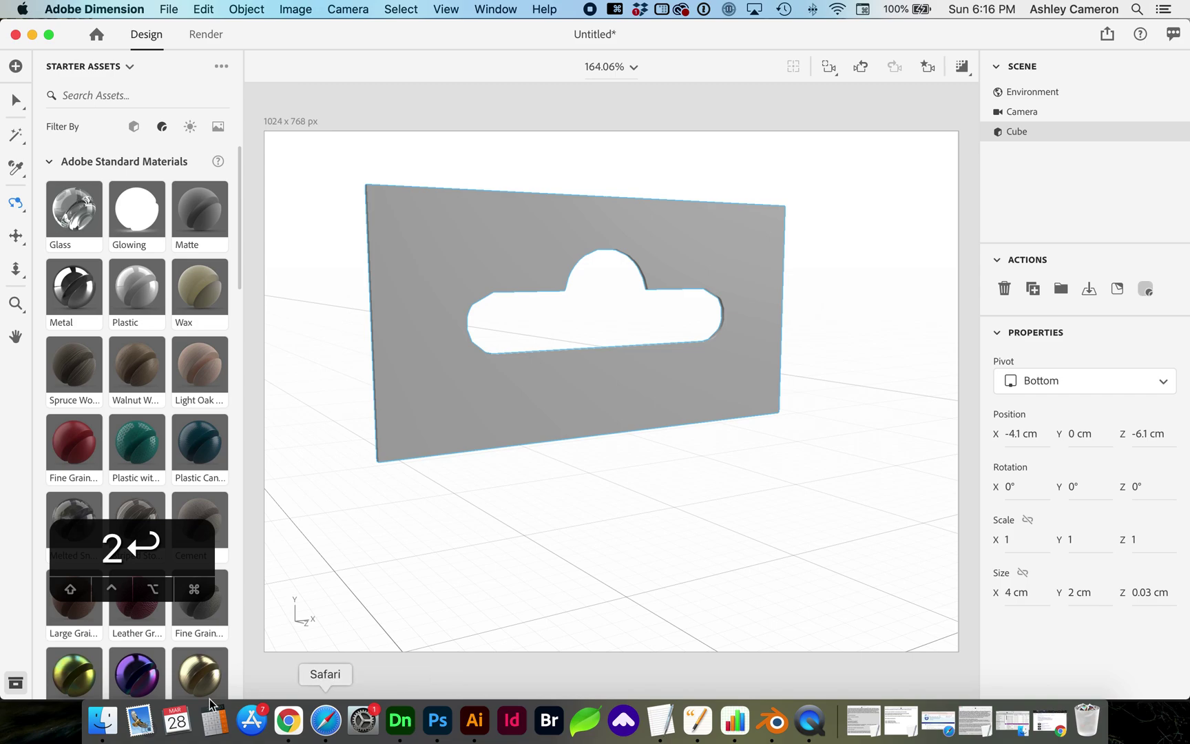
click(104, 720)
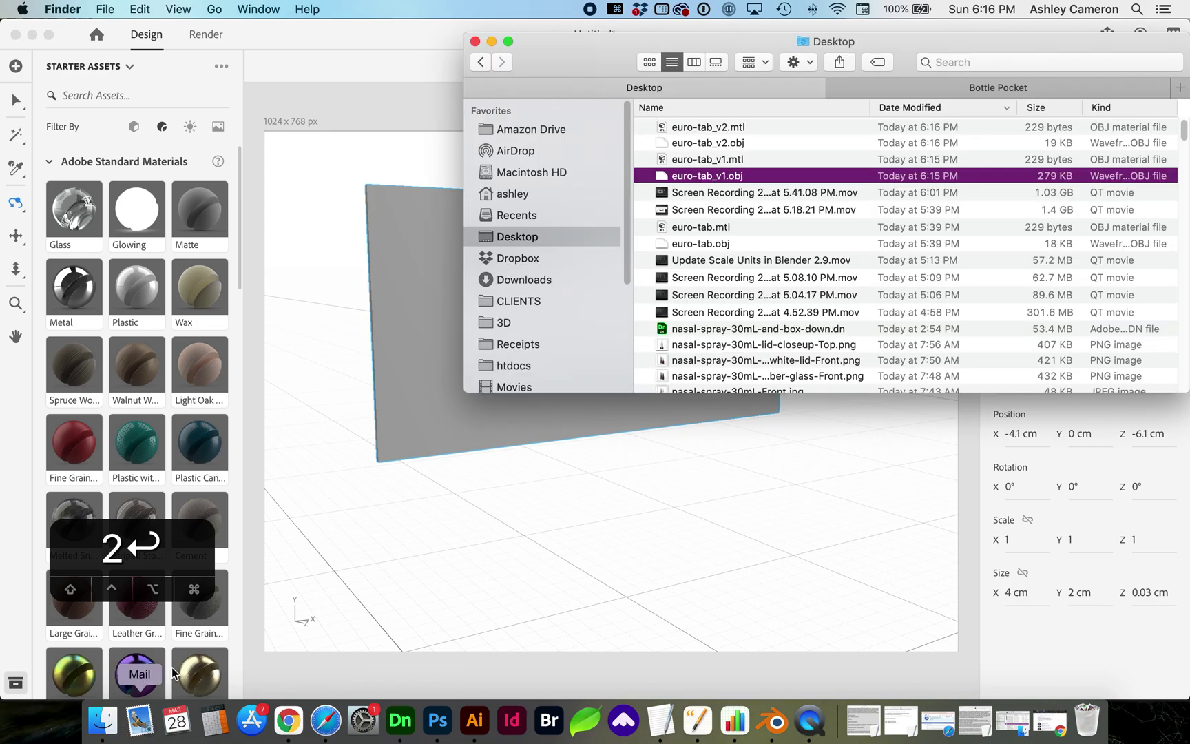
click(709, 146)
drag(709, 146, 691, 456)
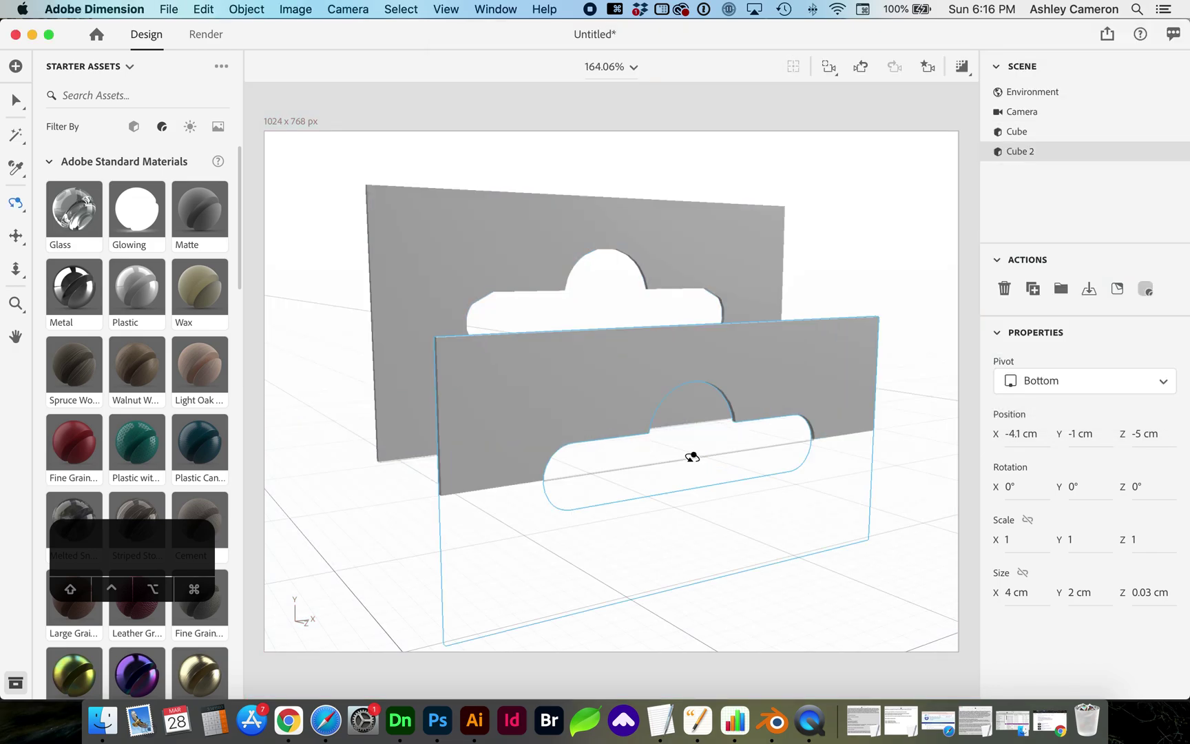
click(1089, 288)
click(571, 445)
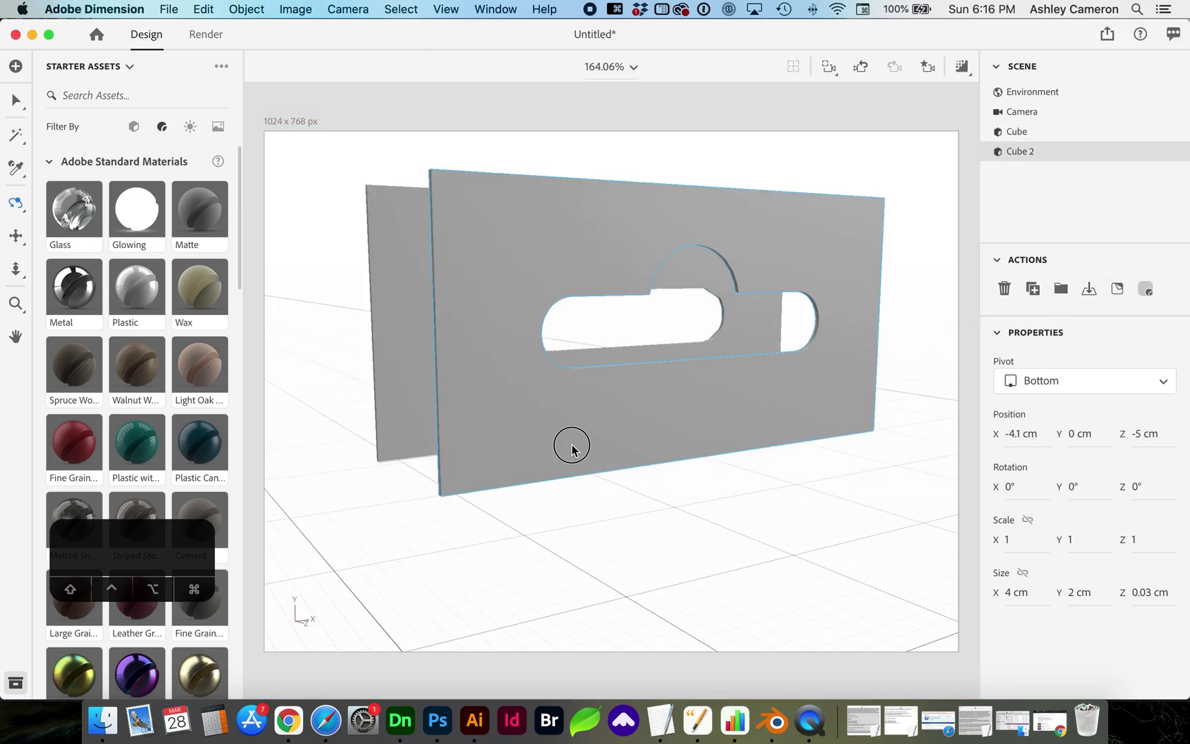
Hide the first imported plate and examine the rounded cutout edges of the euro-tab_v2 plate from a new camera angle.
click(1155, 130)
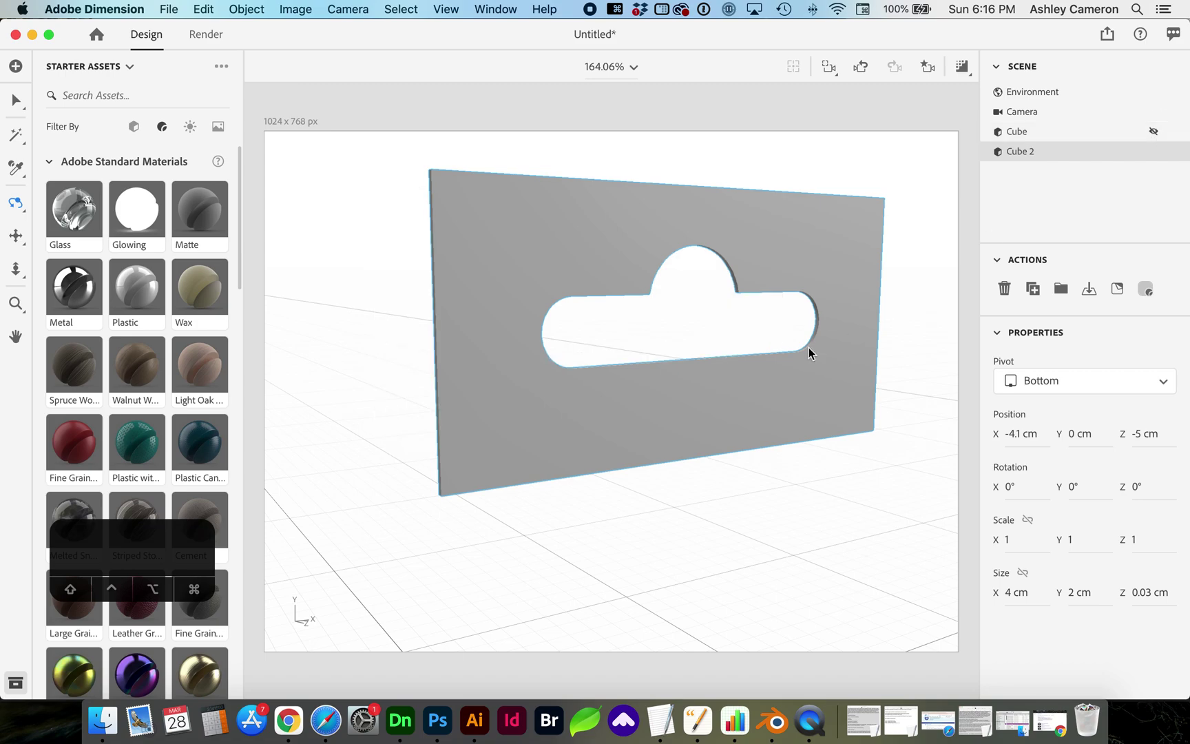
drag(804, 357, 778, 388)
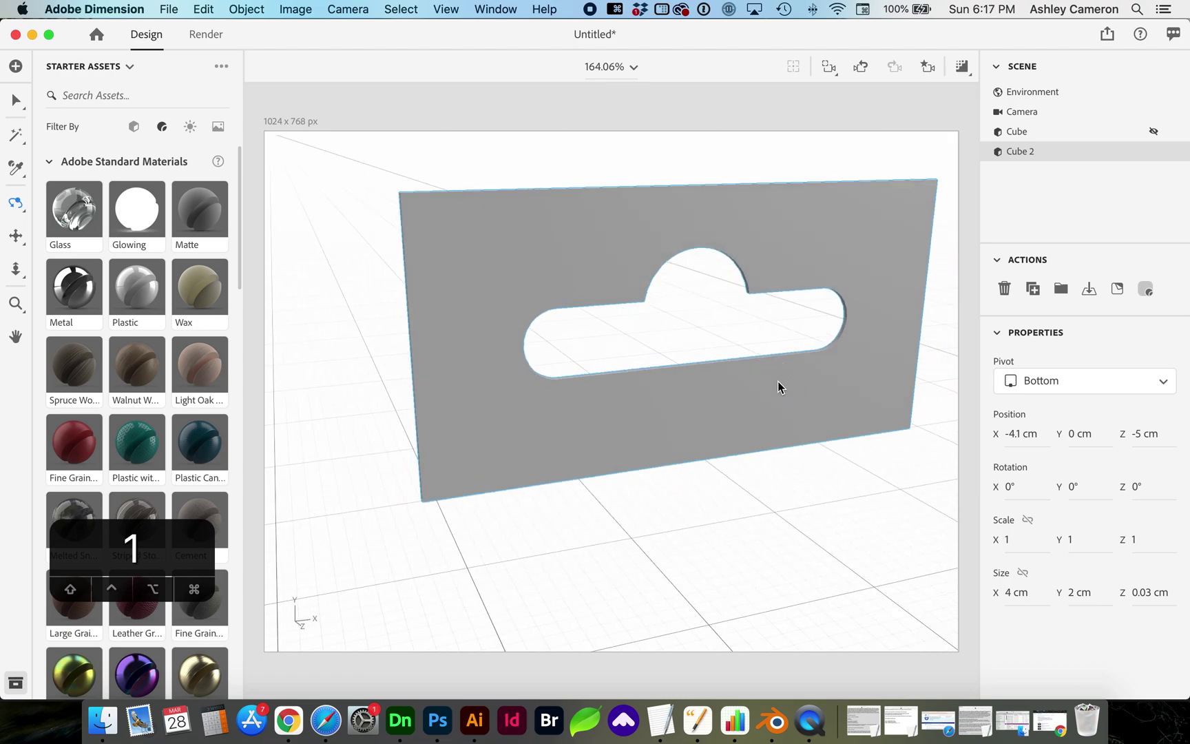
key(2)
click(962, 68)
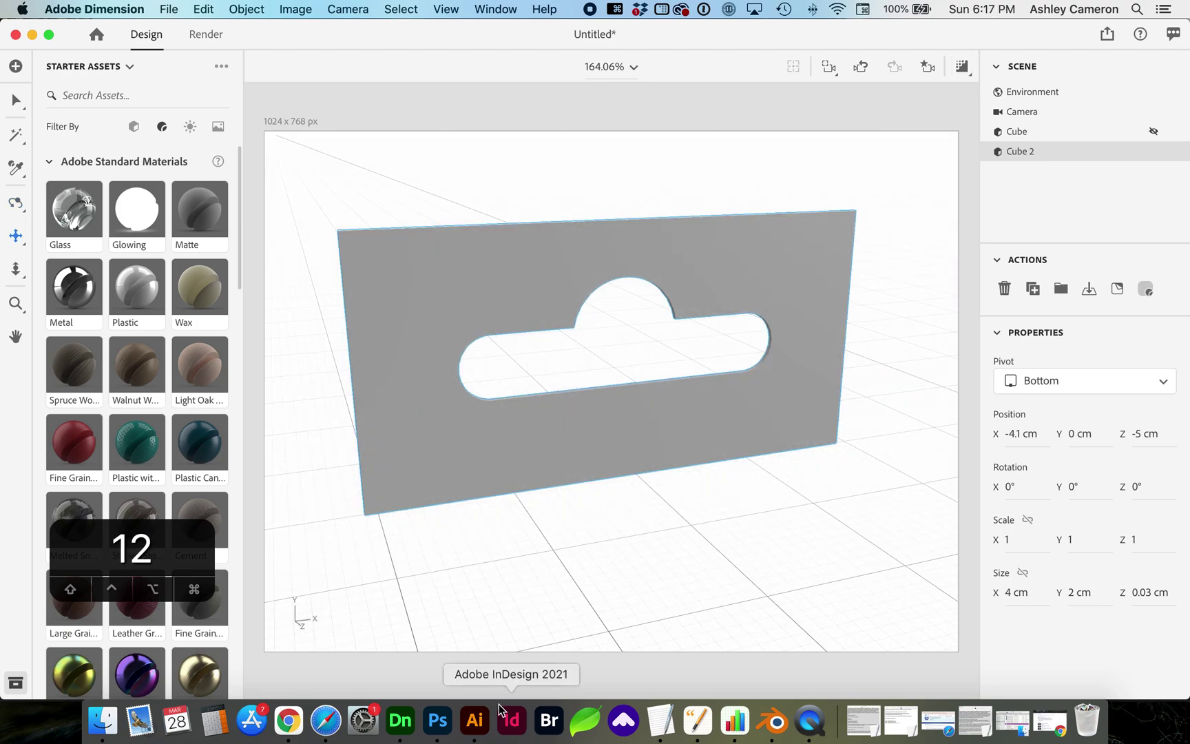
Switch back to Blender and look over the deselected plate and its cutout from different angles.
click(776, 721)
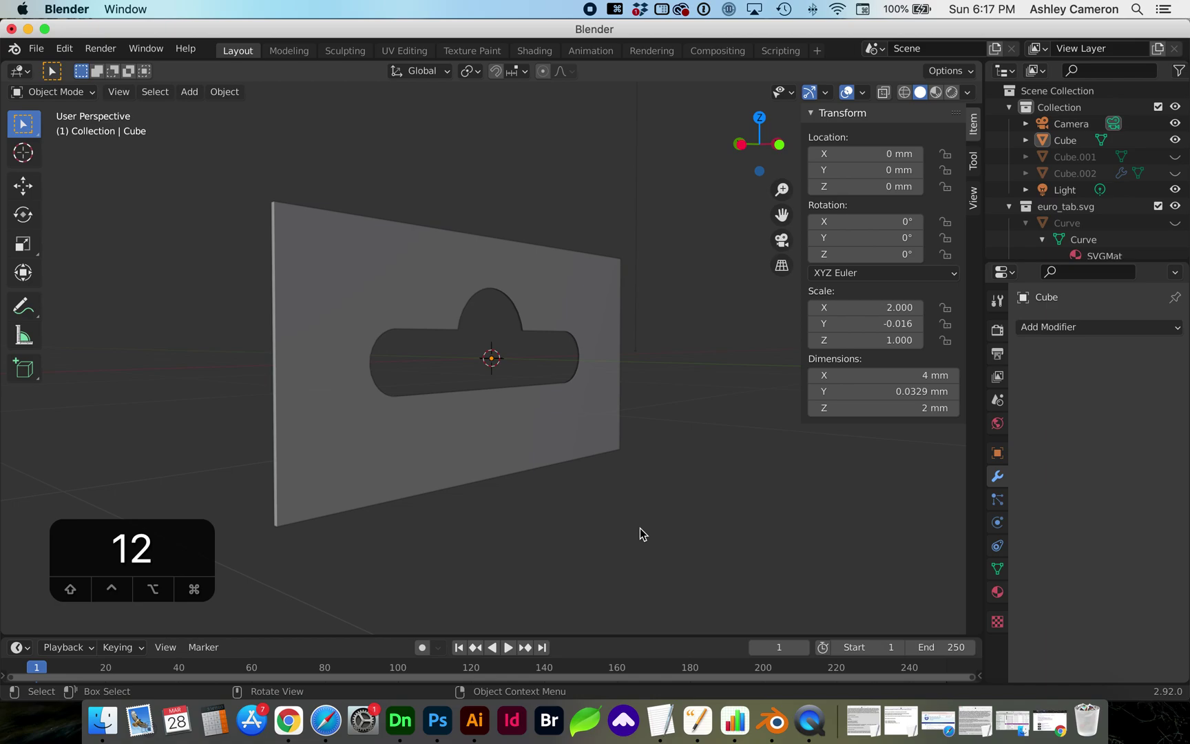
scroll(640, 527, up, 3)
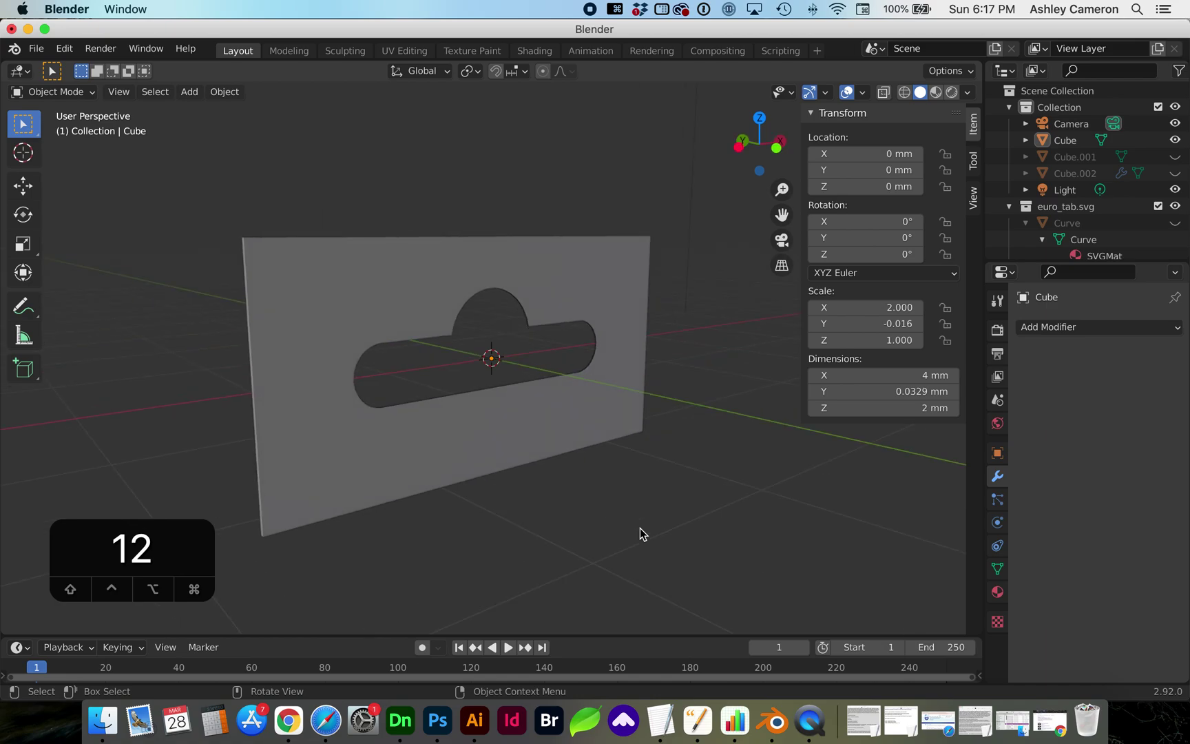